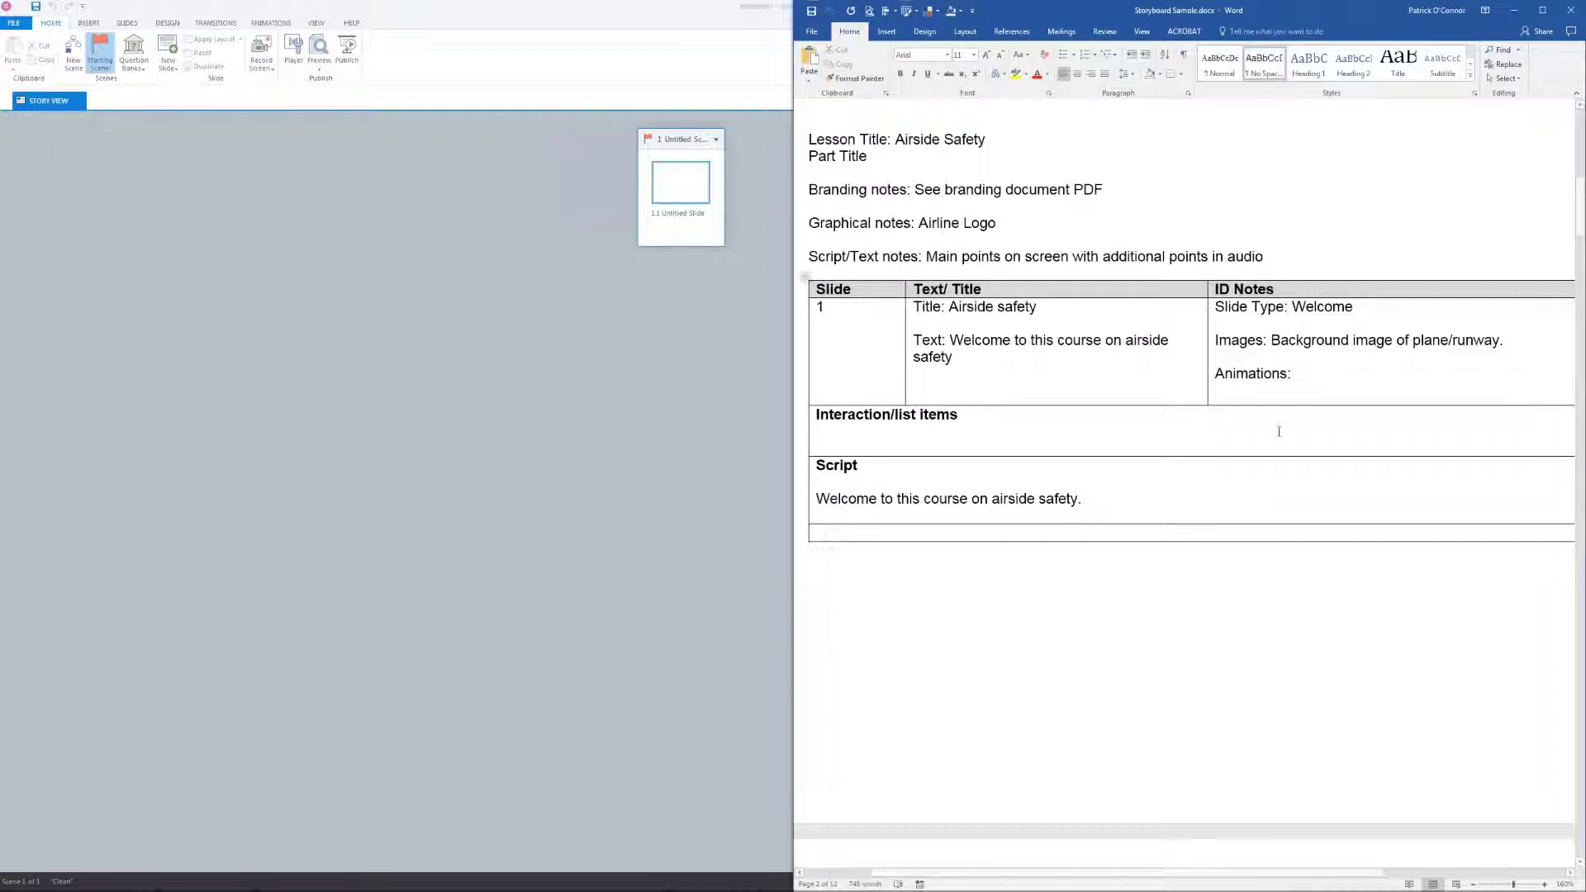
Step: Open the untitled slide from the story view and rename it Welcome
ctrl+scroll(1279, 432, down, 1)
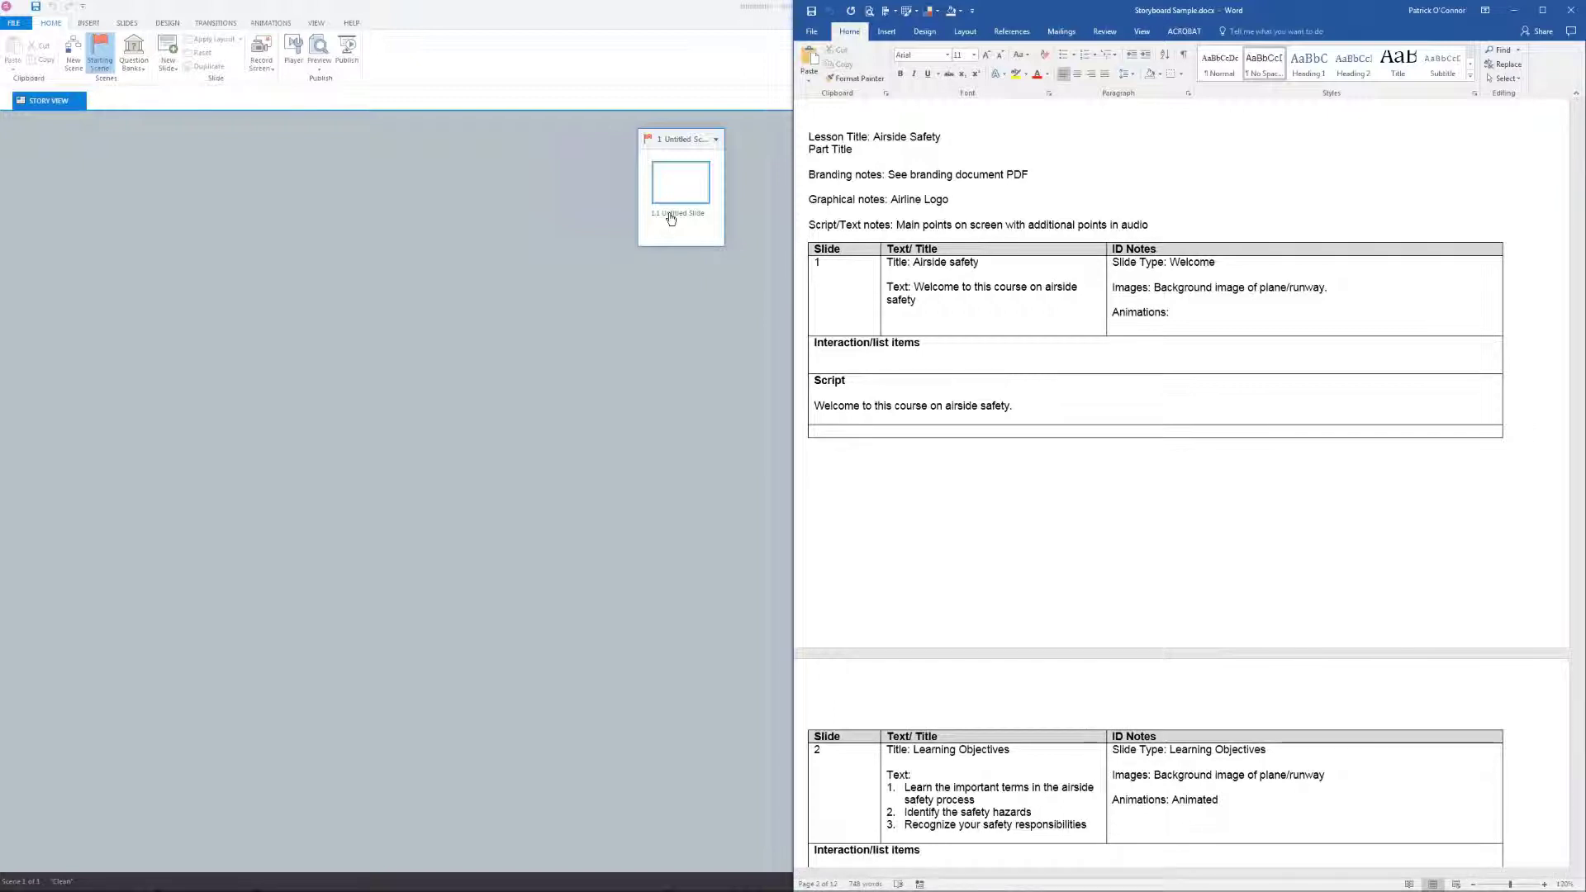
key(super+Up)
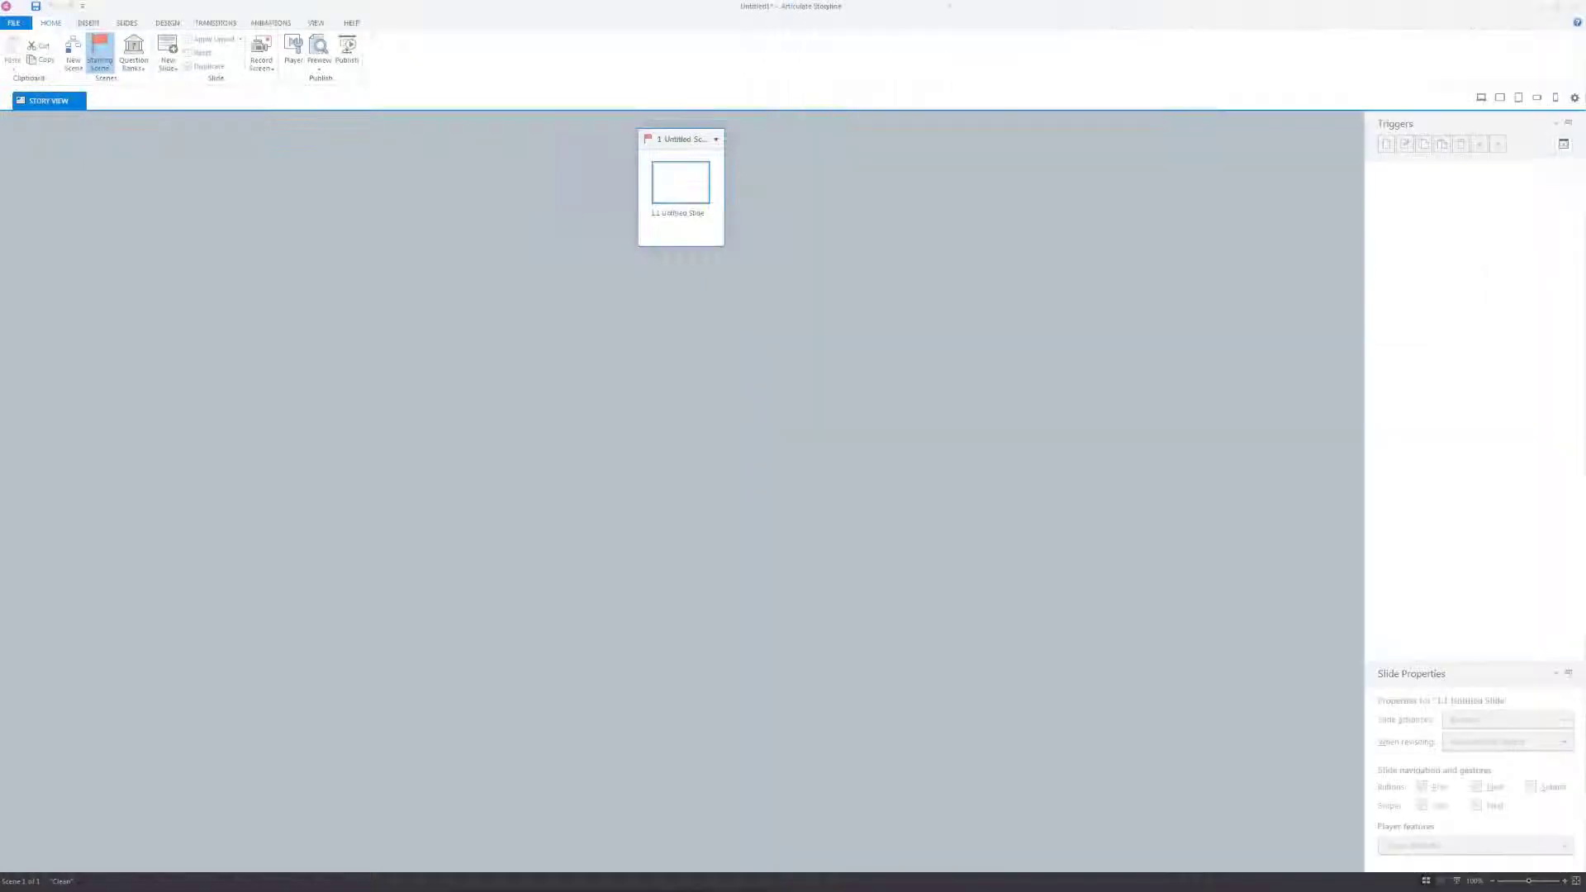
double_click(689, 187)
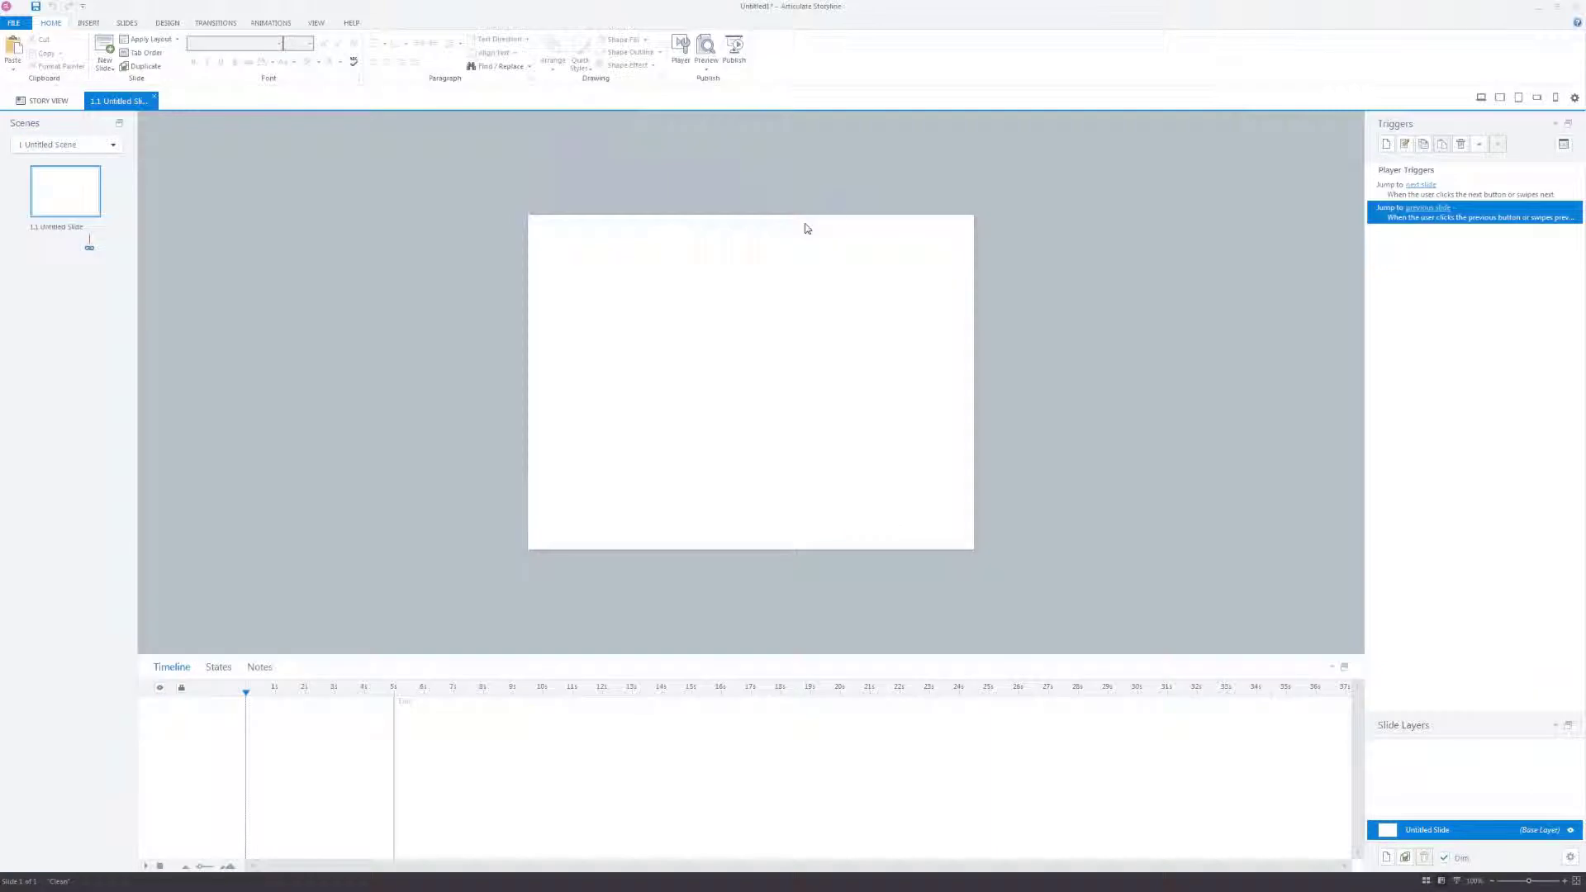
double_click(56, 229)
text(Welcome)
key(Return)
Step: Search the content library photos for "runway airplane" and insert the parked United airliner photo on the slide
click(90, 25)
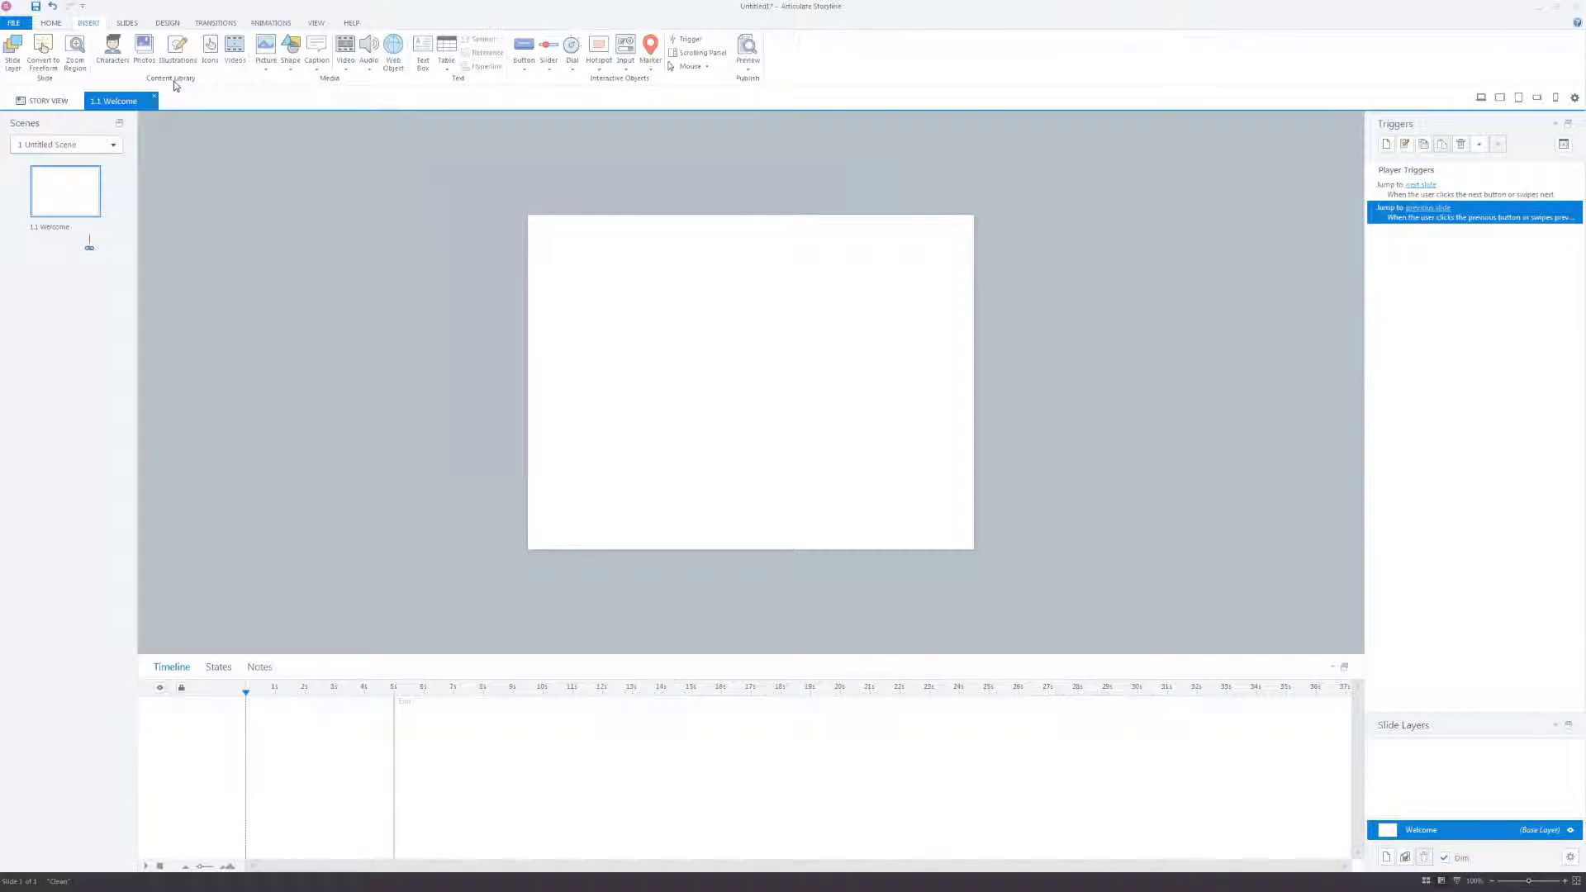
click(146, 50)
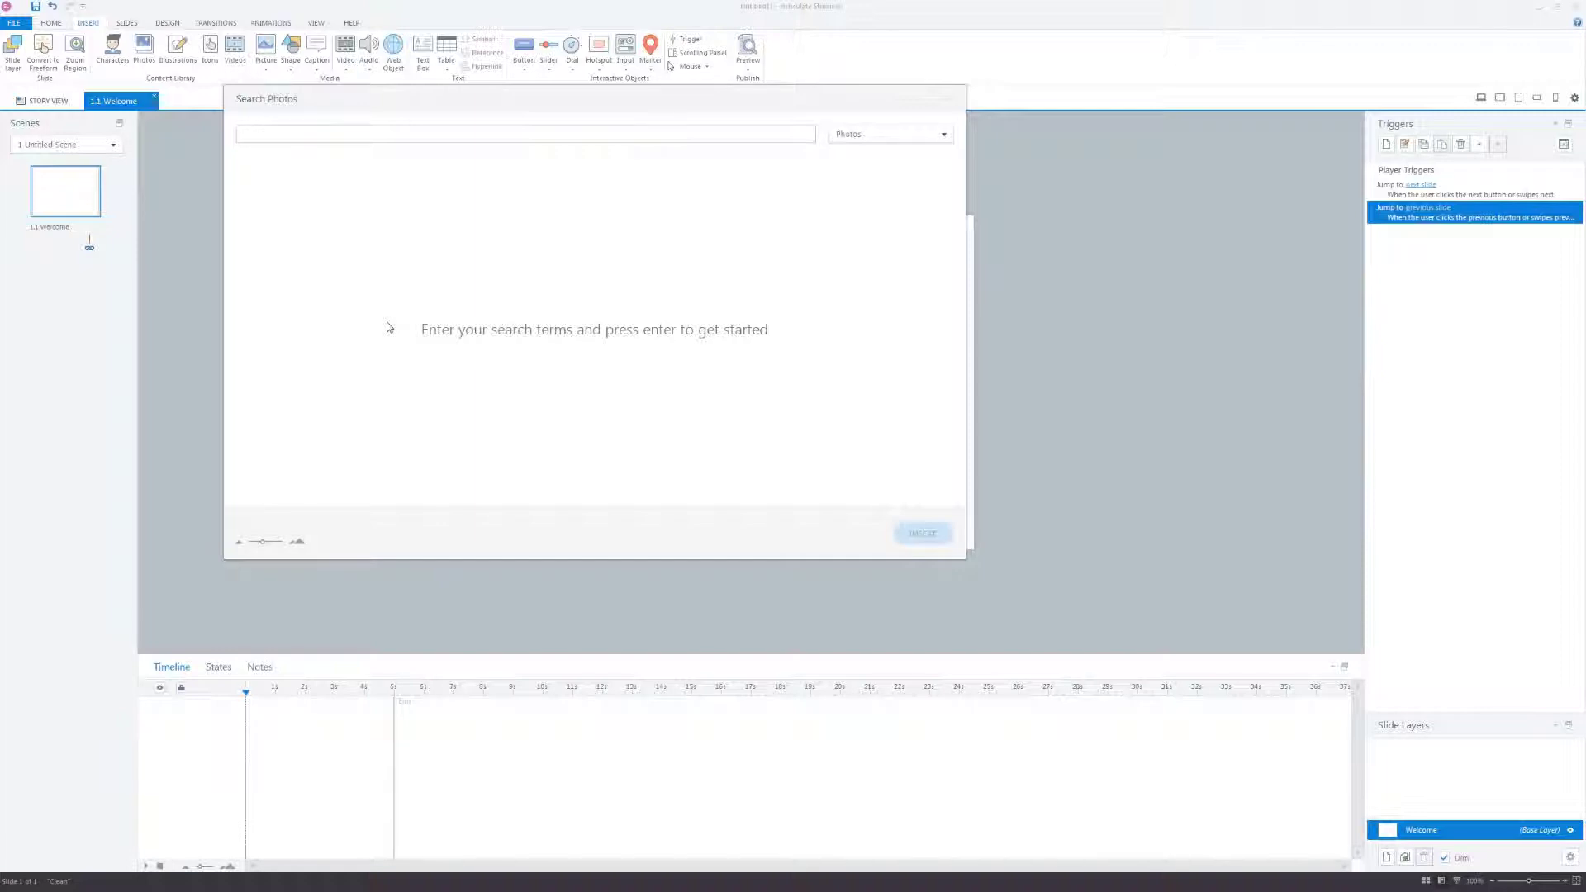
text(i)
text(unway)
text( airp)
key(BackSpace)
text(plane)
key(Return)
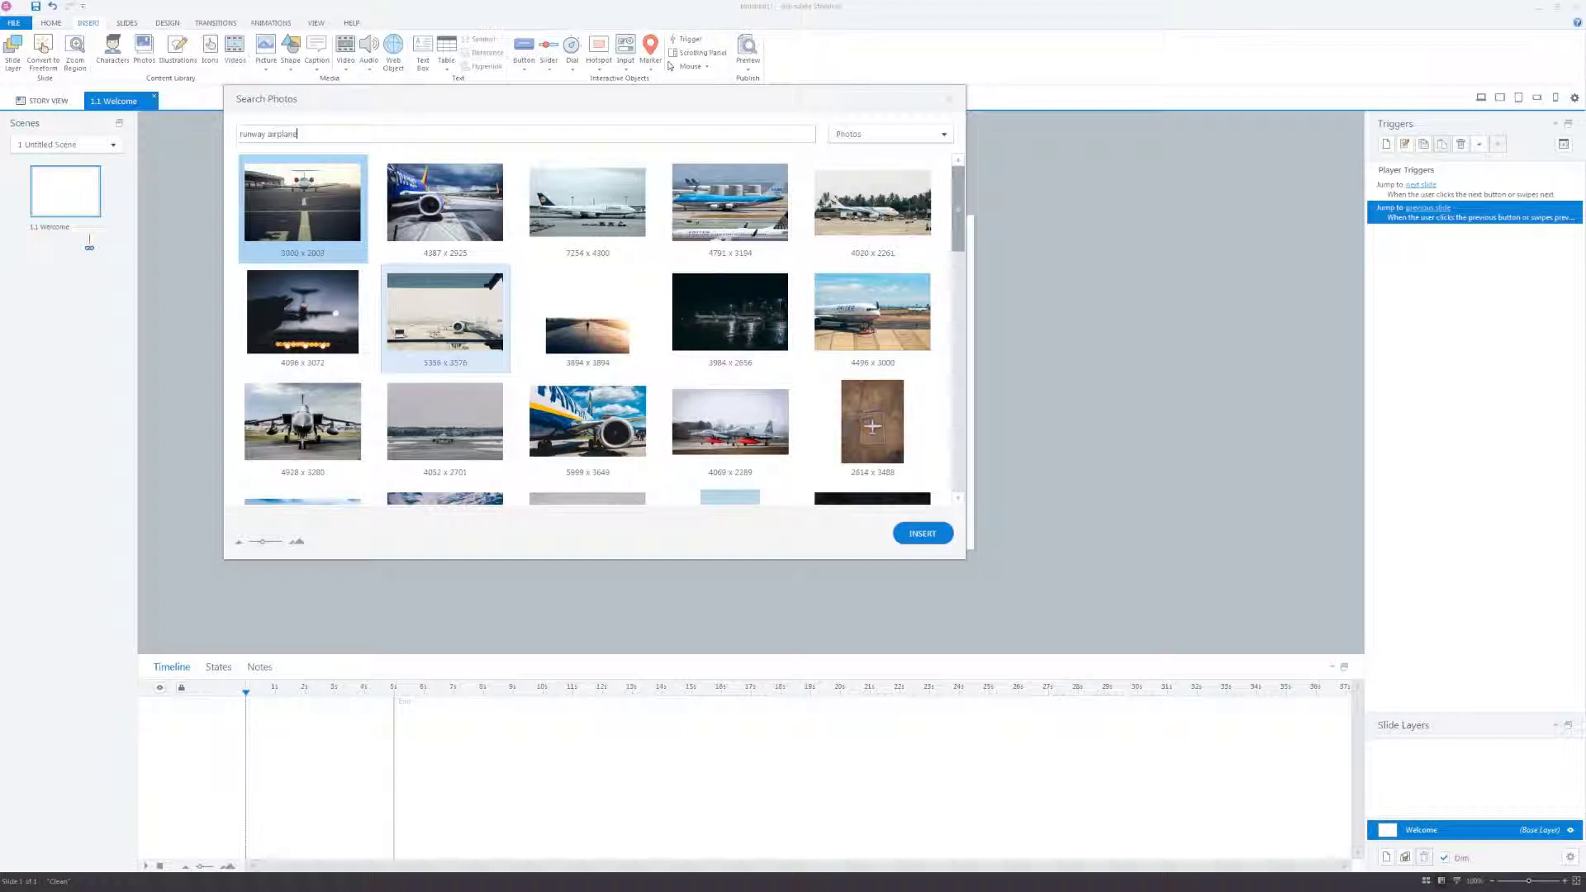
double_click(848, 335)
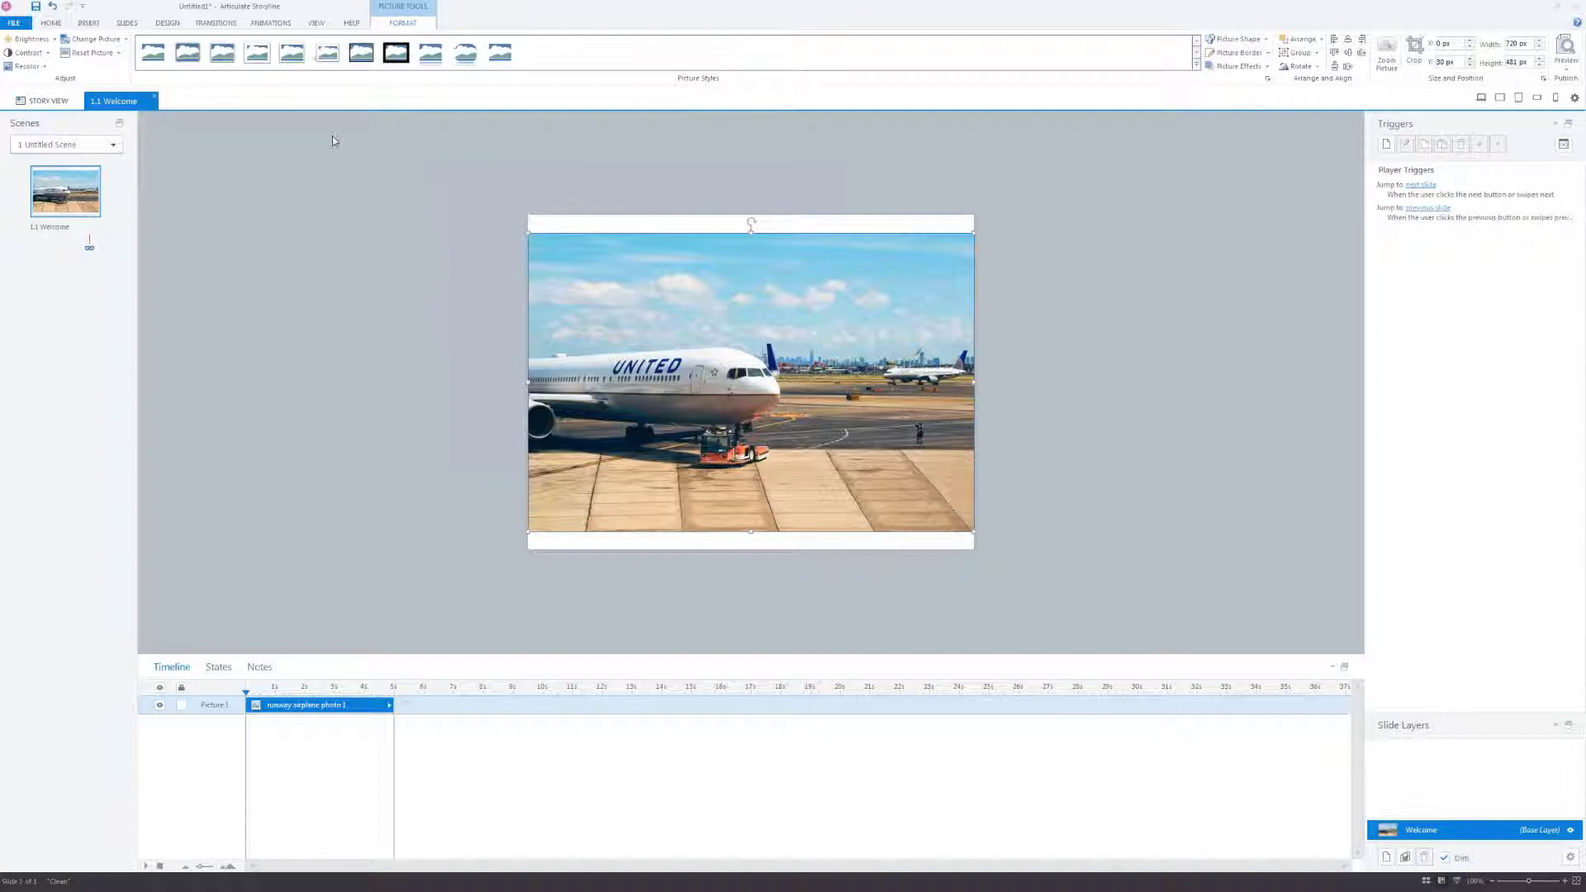
click(167, 22)
click(16, 60)
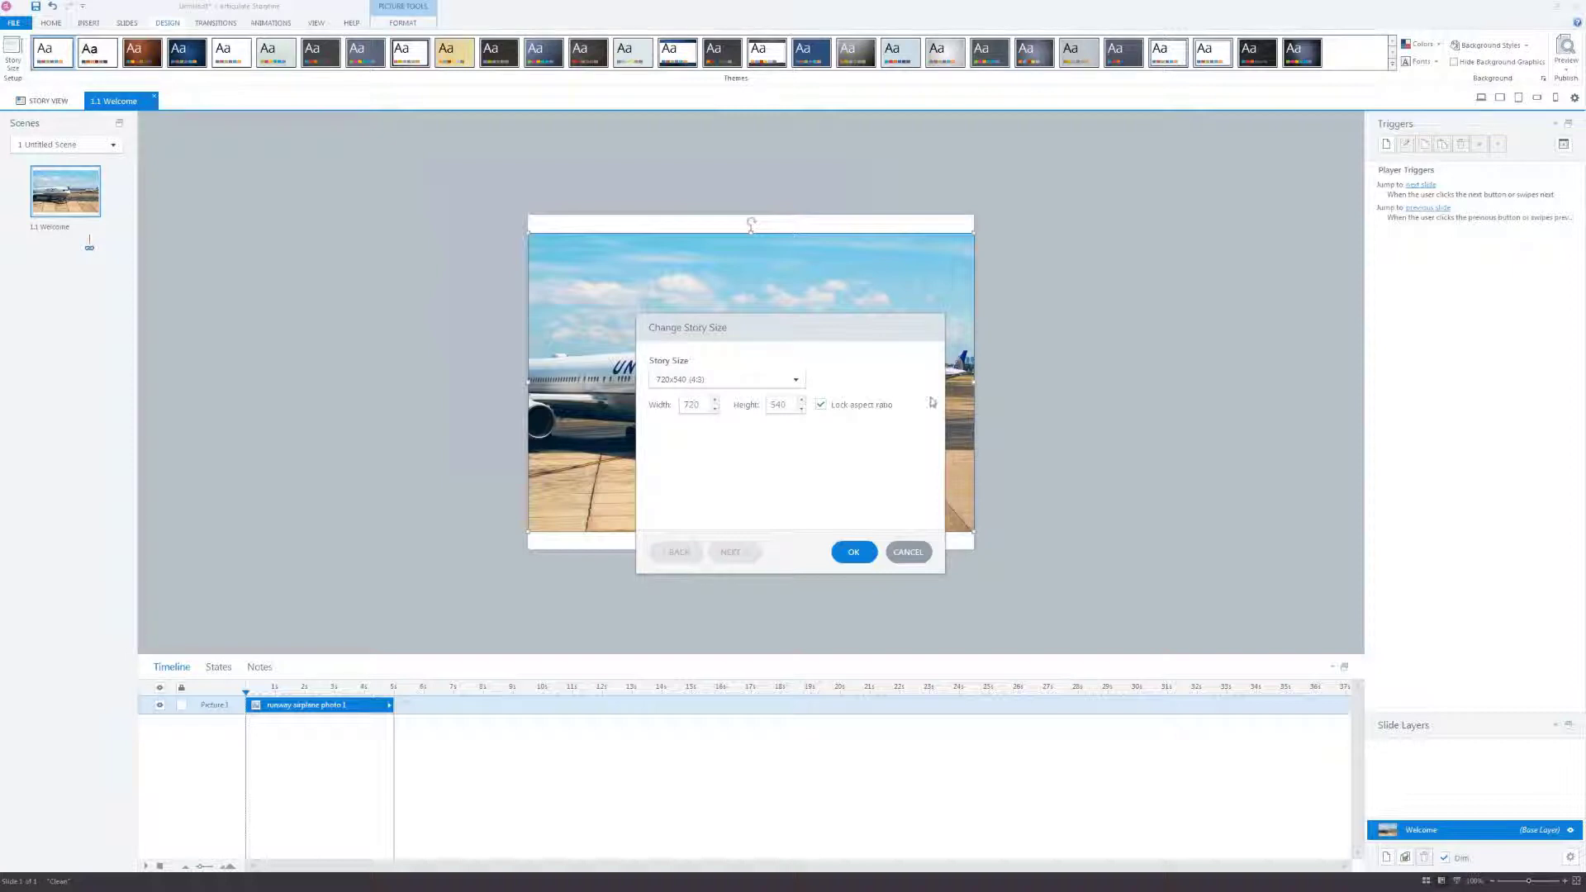
click(929, 329)
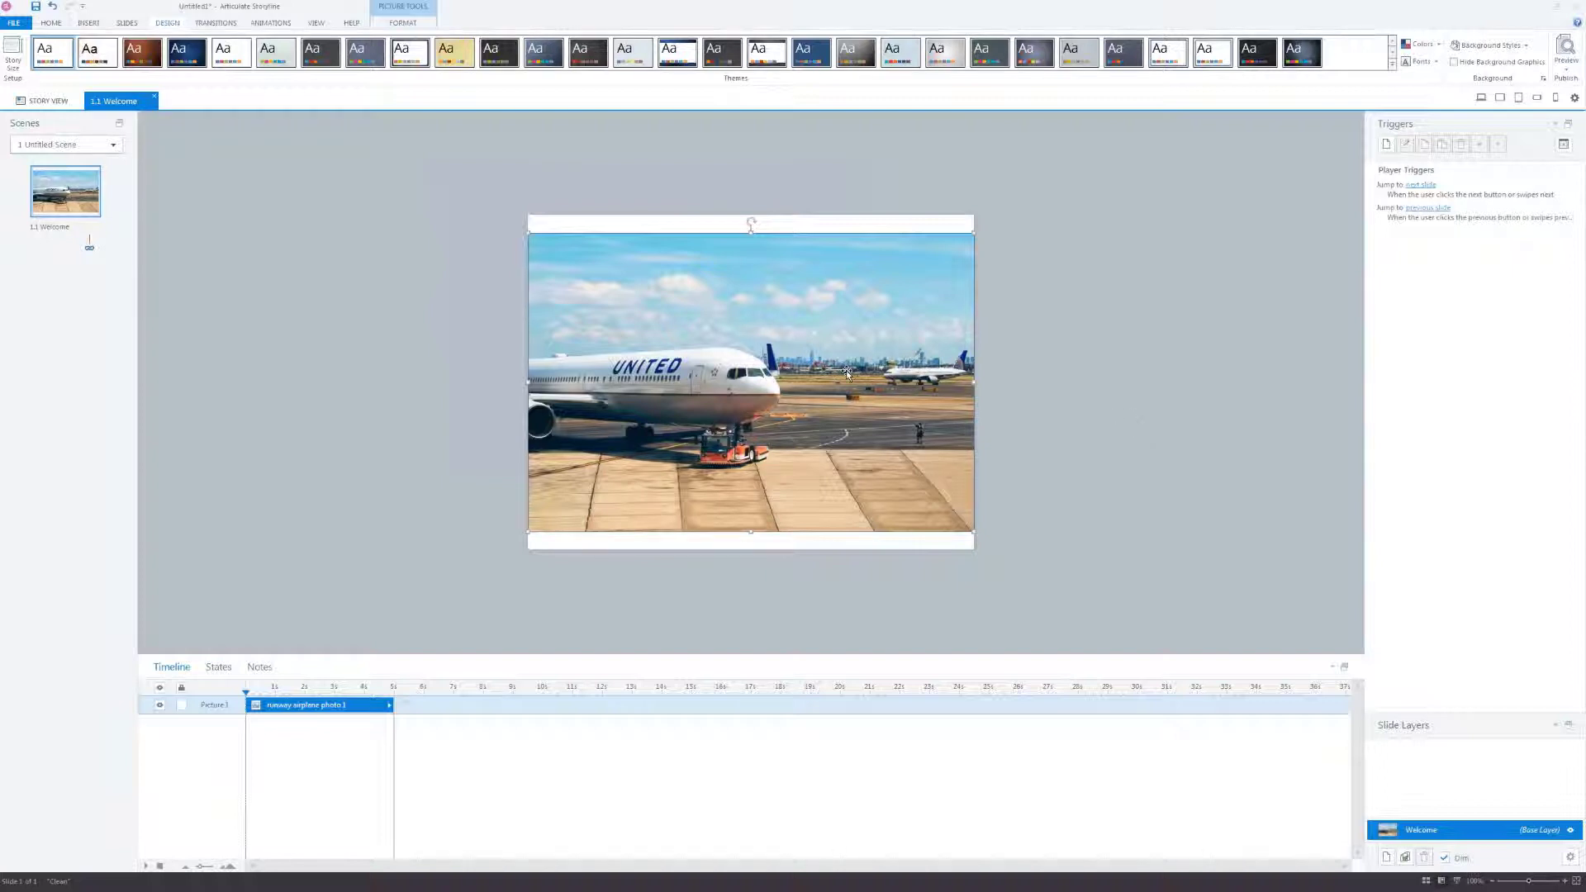
Step: Move the airplane picture to the slide's upper-left corner and enlarge it proportionally to about 808 by 540 px, covering the slide
mouse_move(846, 370)
mouse_down()
mouse_move(923, 384)
mouse_move(908, 352)
mouse_move(847, 355)
mouse_up()
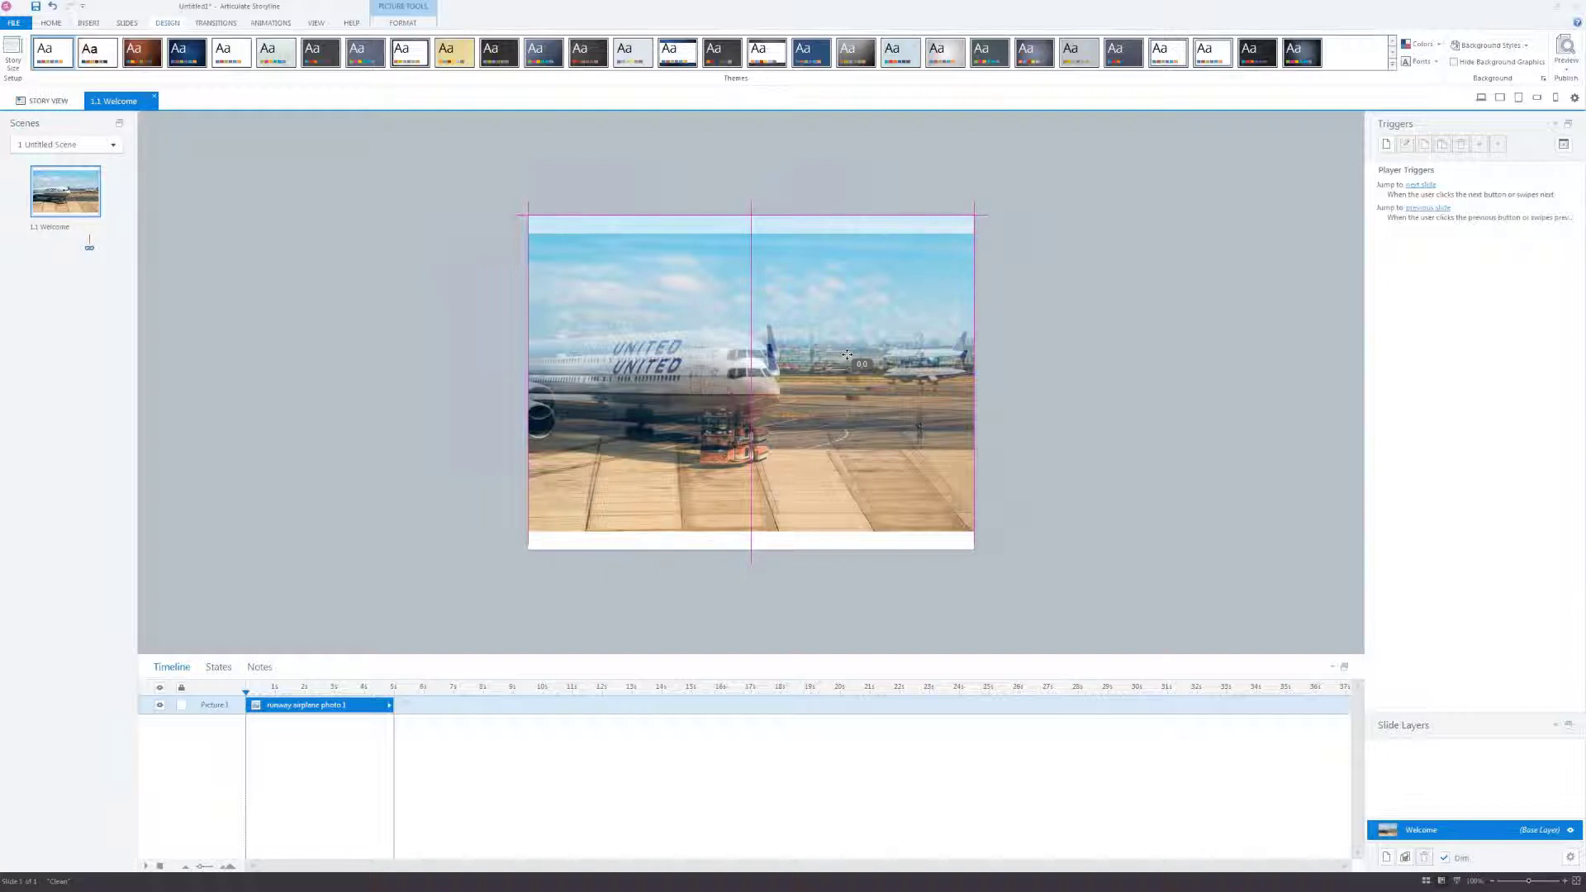
drag(847, 355, 847, 355)
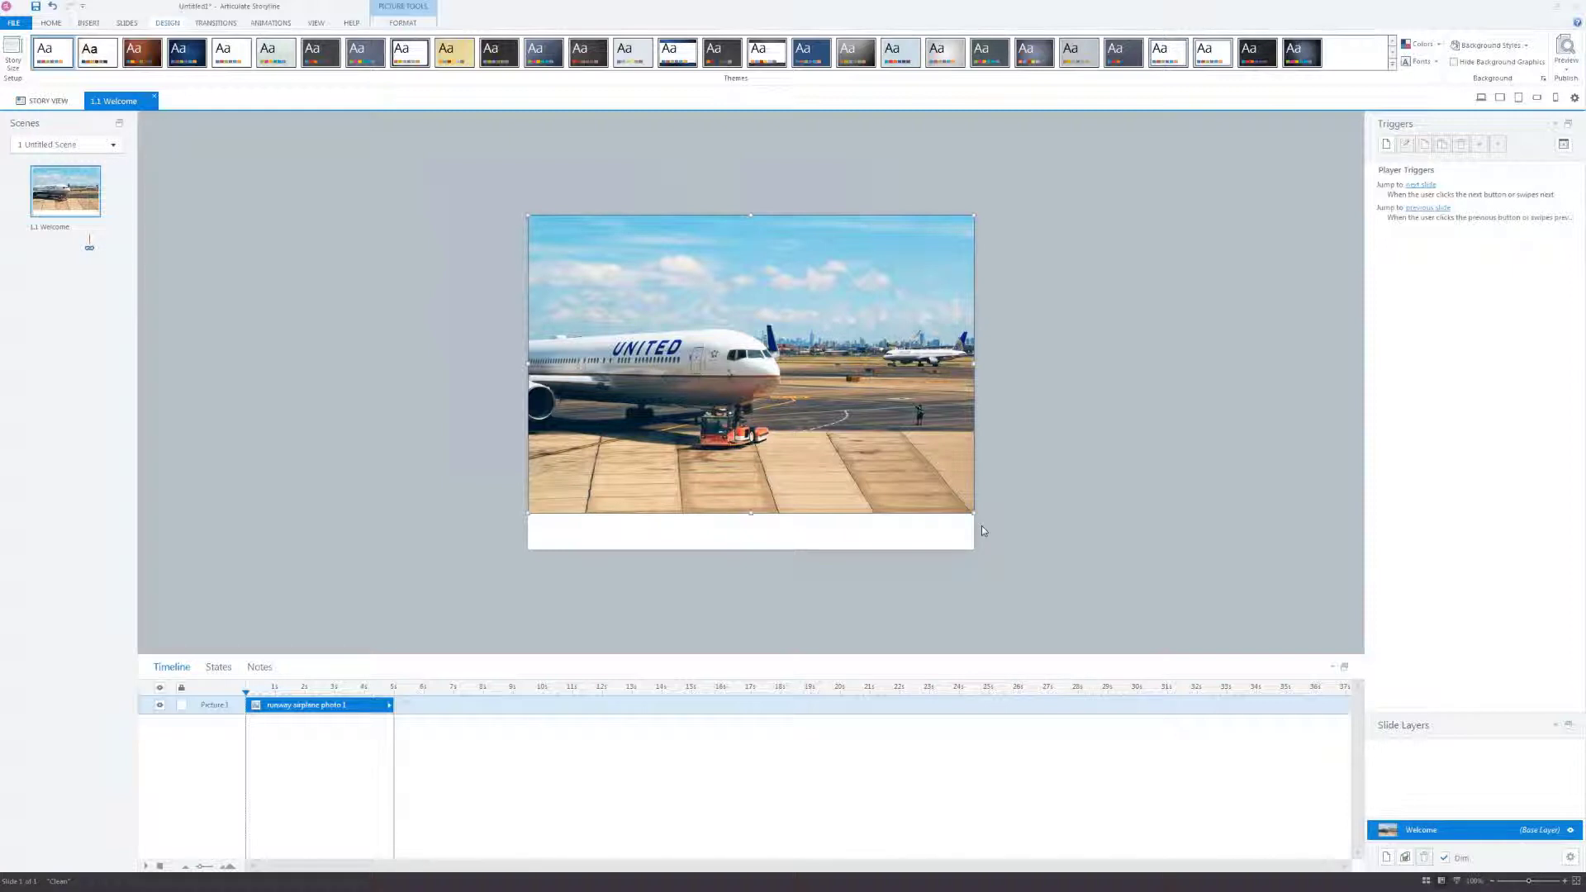
drag(975, 514, 1005, 543)
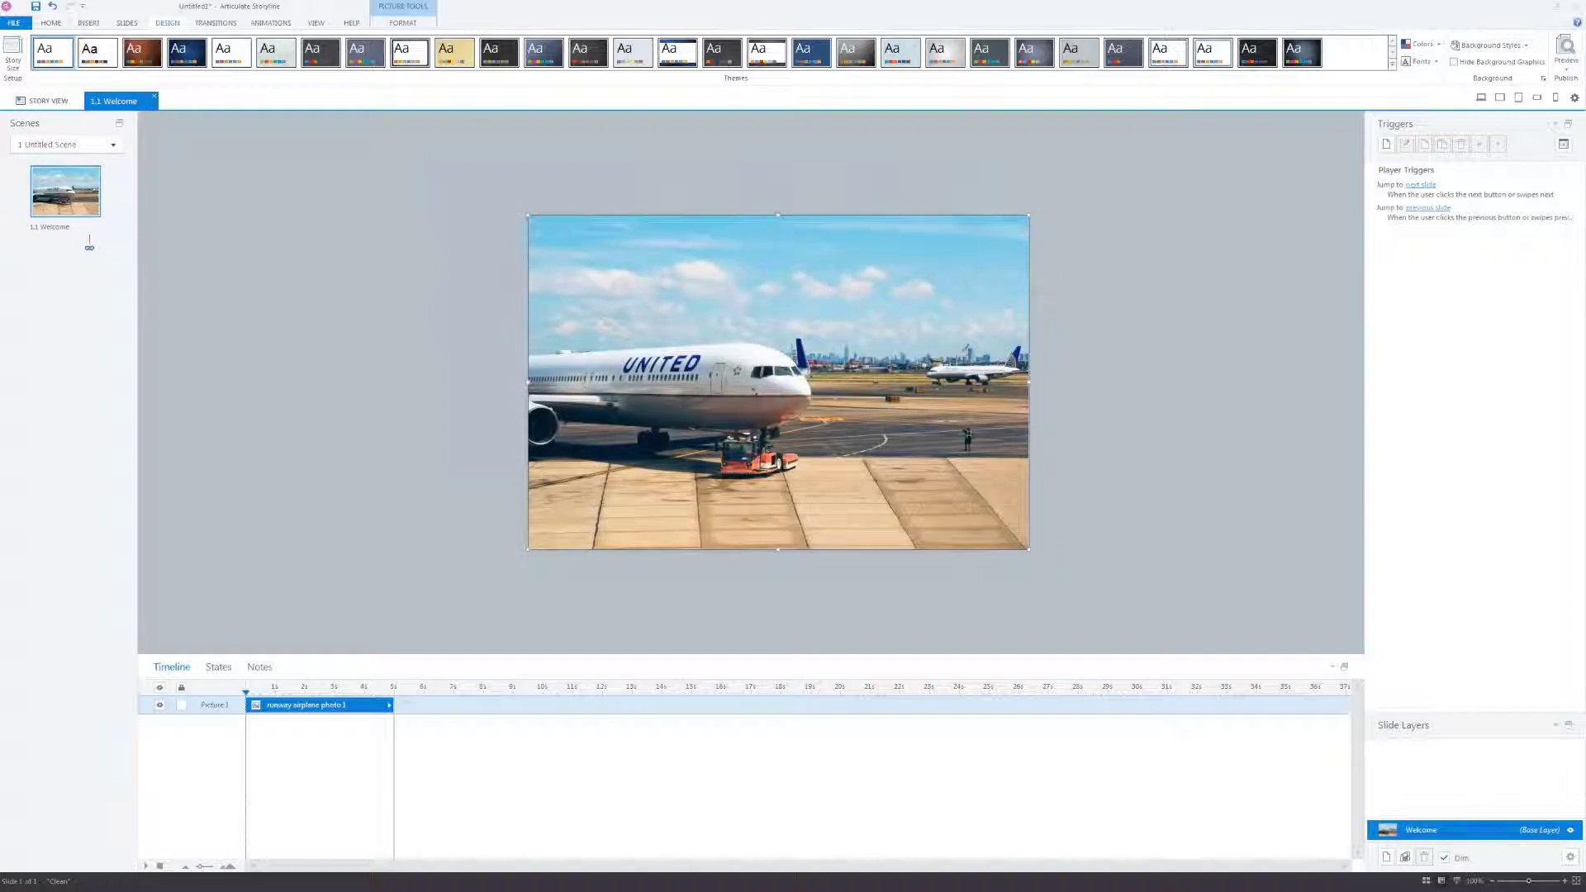
click(160, 706)
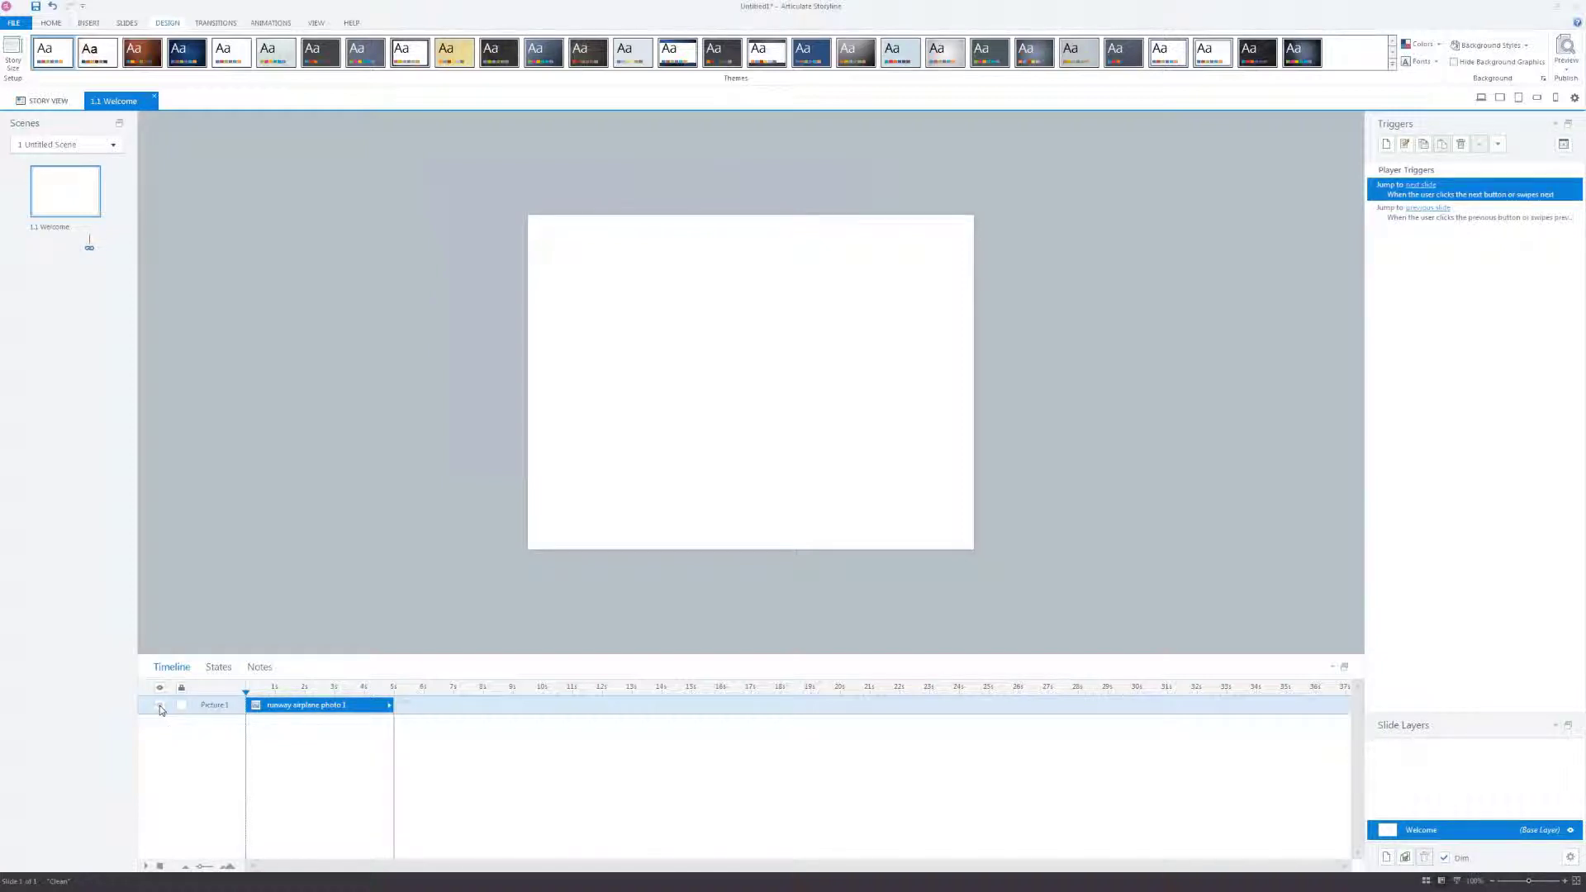
click(160, 706)
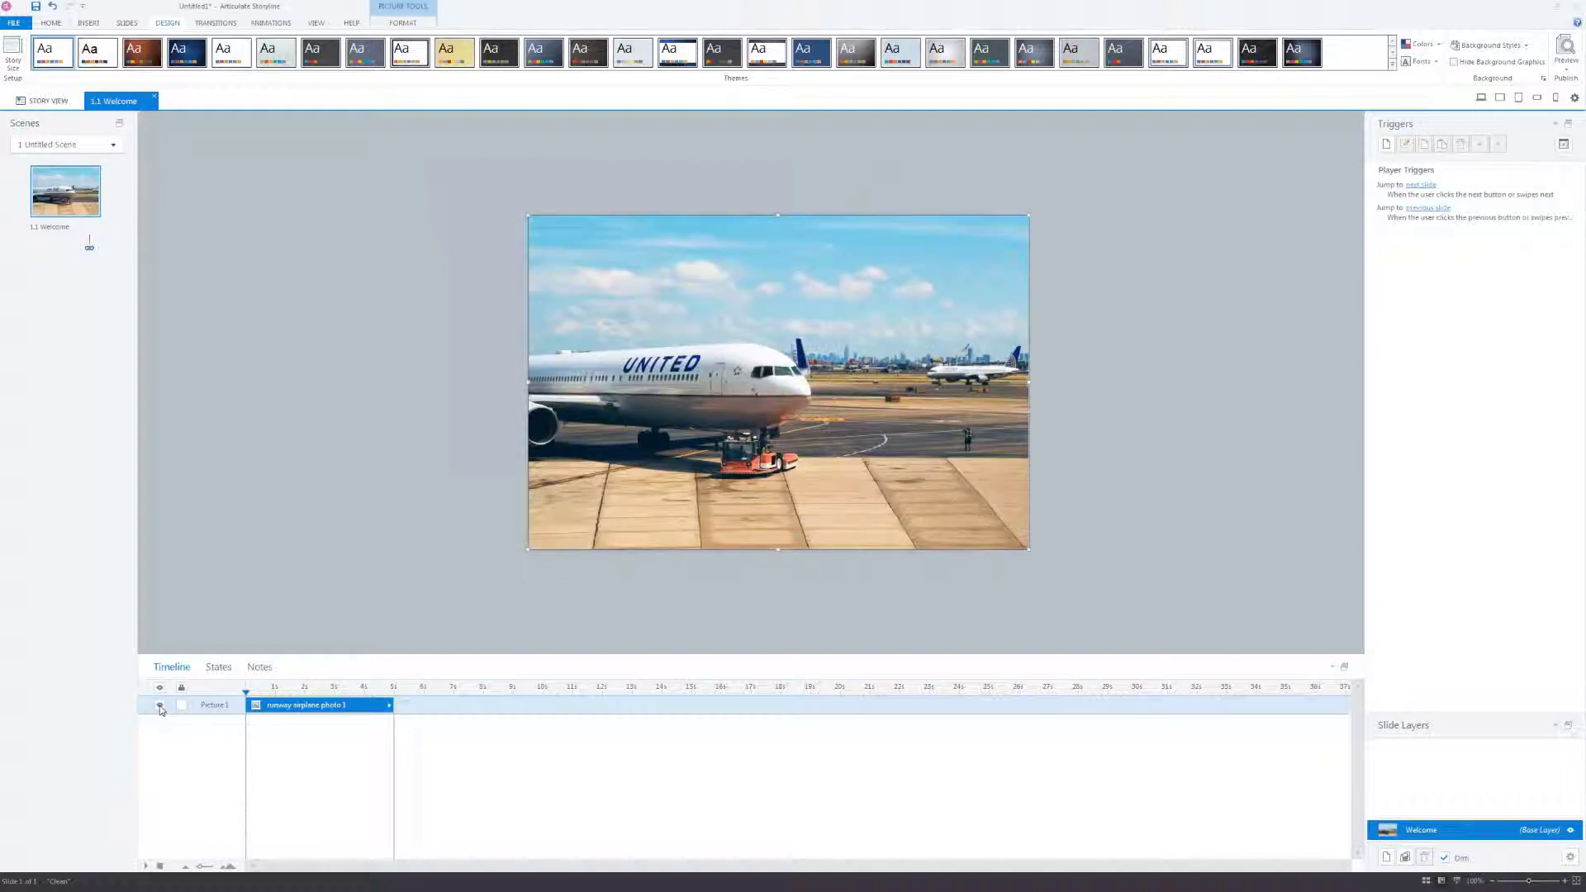
click(401, 453)
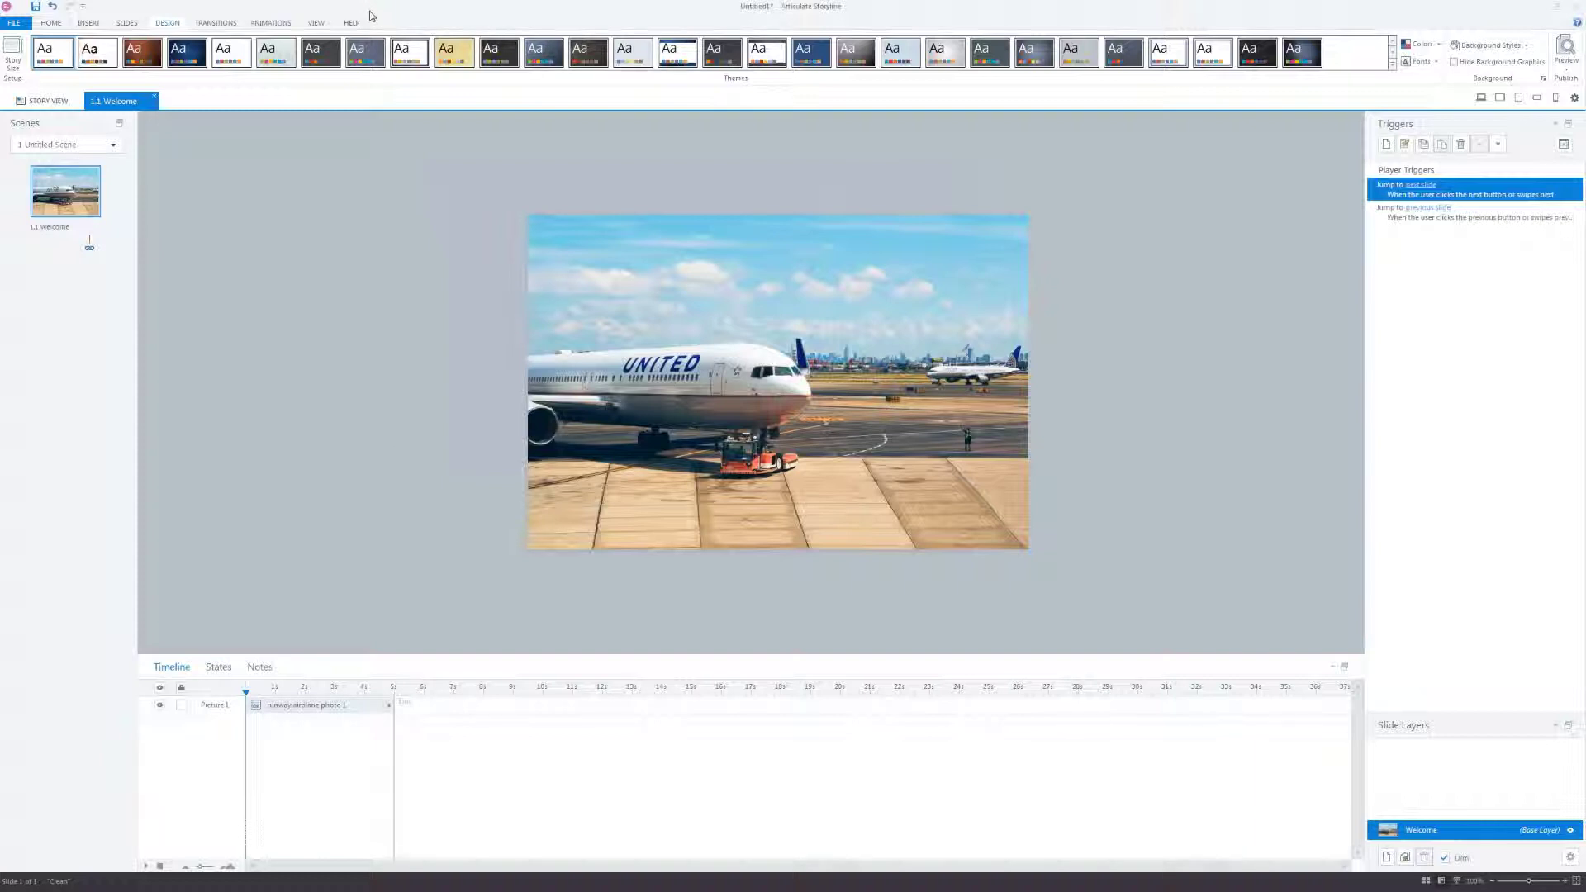
Step: Crop the right side of the airplane picture to the slide edge, making it 720 px wide
click(682, 443)
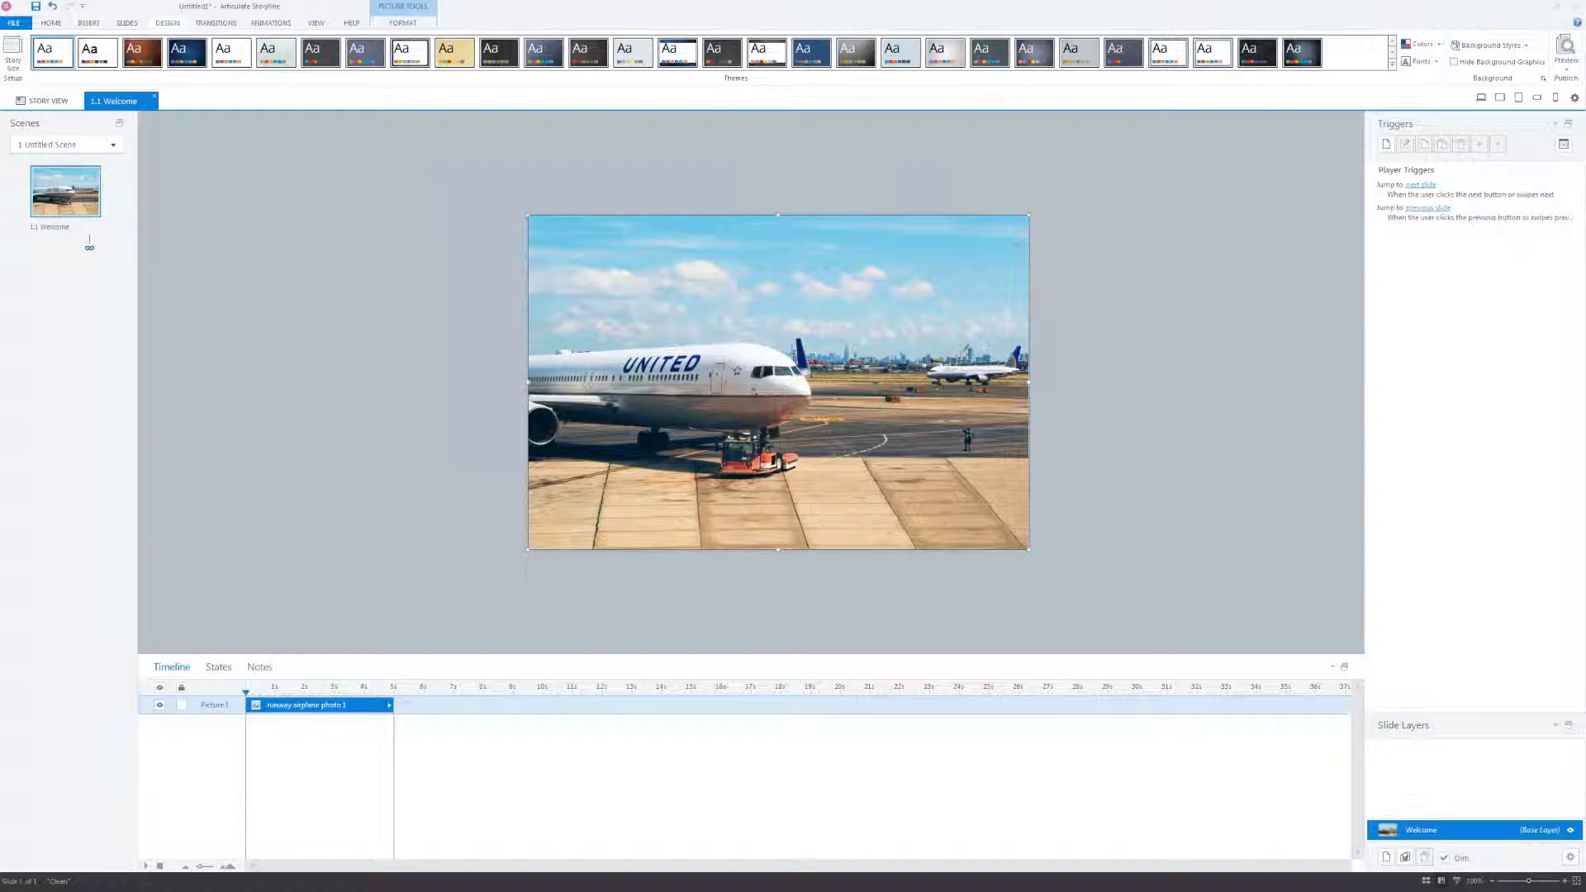
click(420, 23)
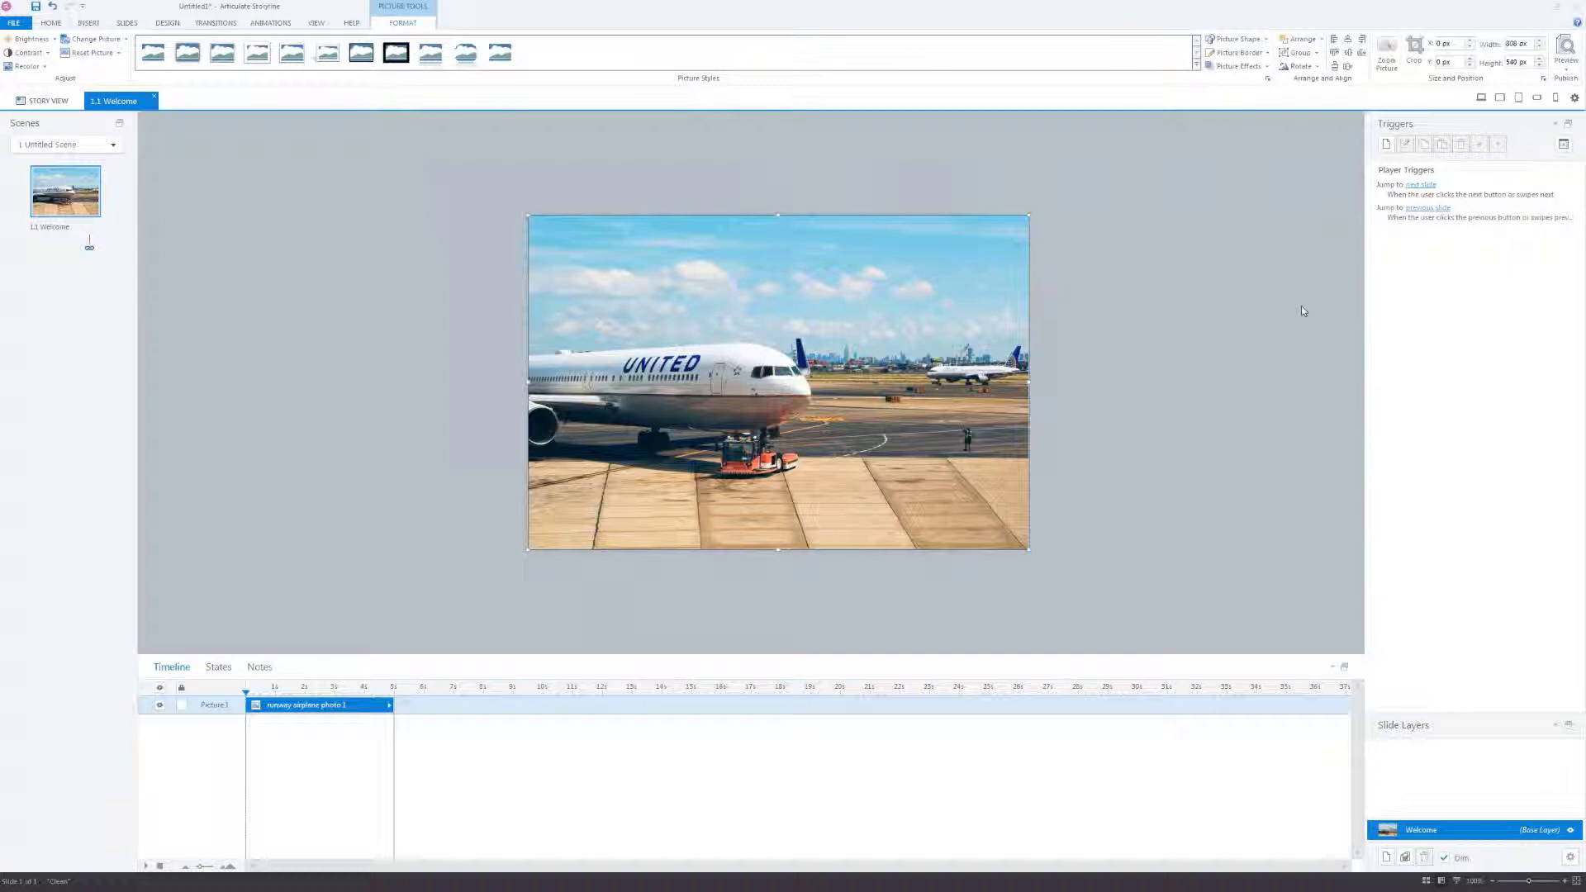
click(1414, 51)
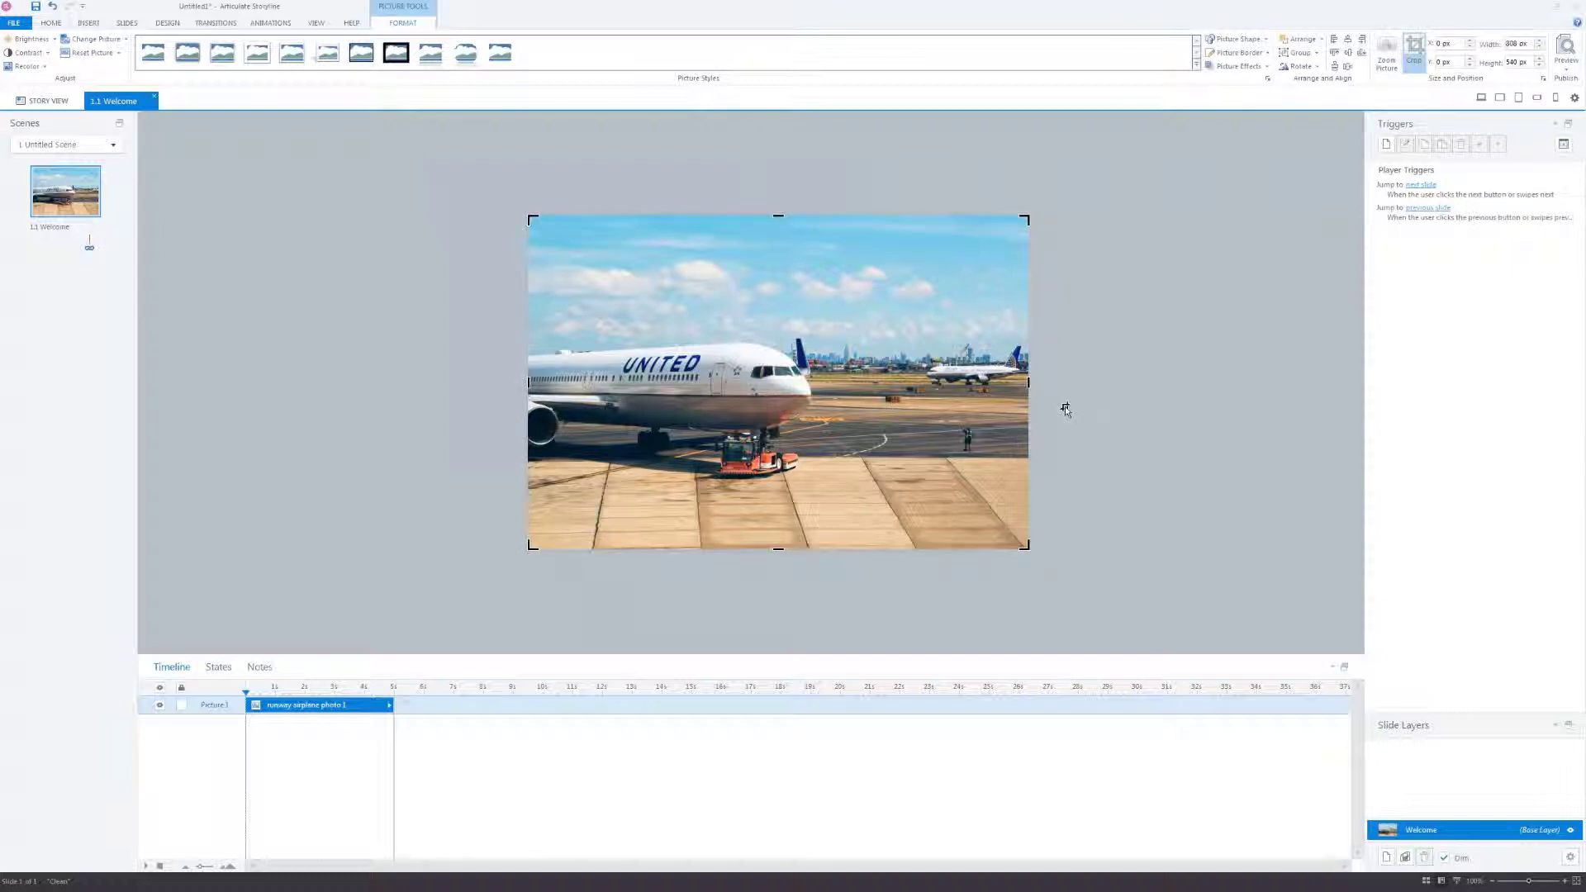
drag(1028, 382, 960, 394)
drag(971, 394, 974, 395)
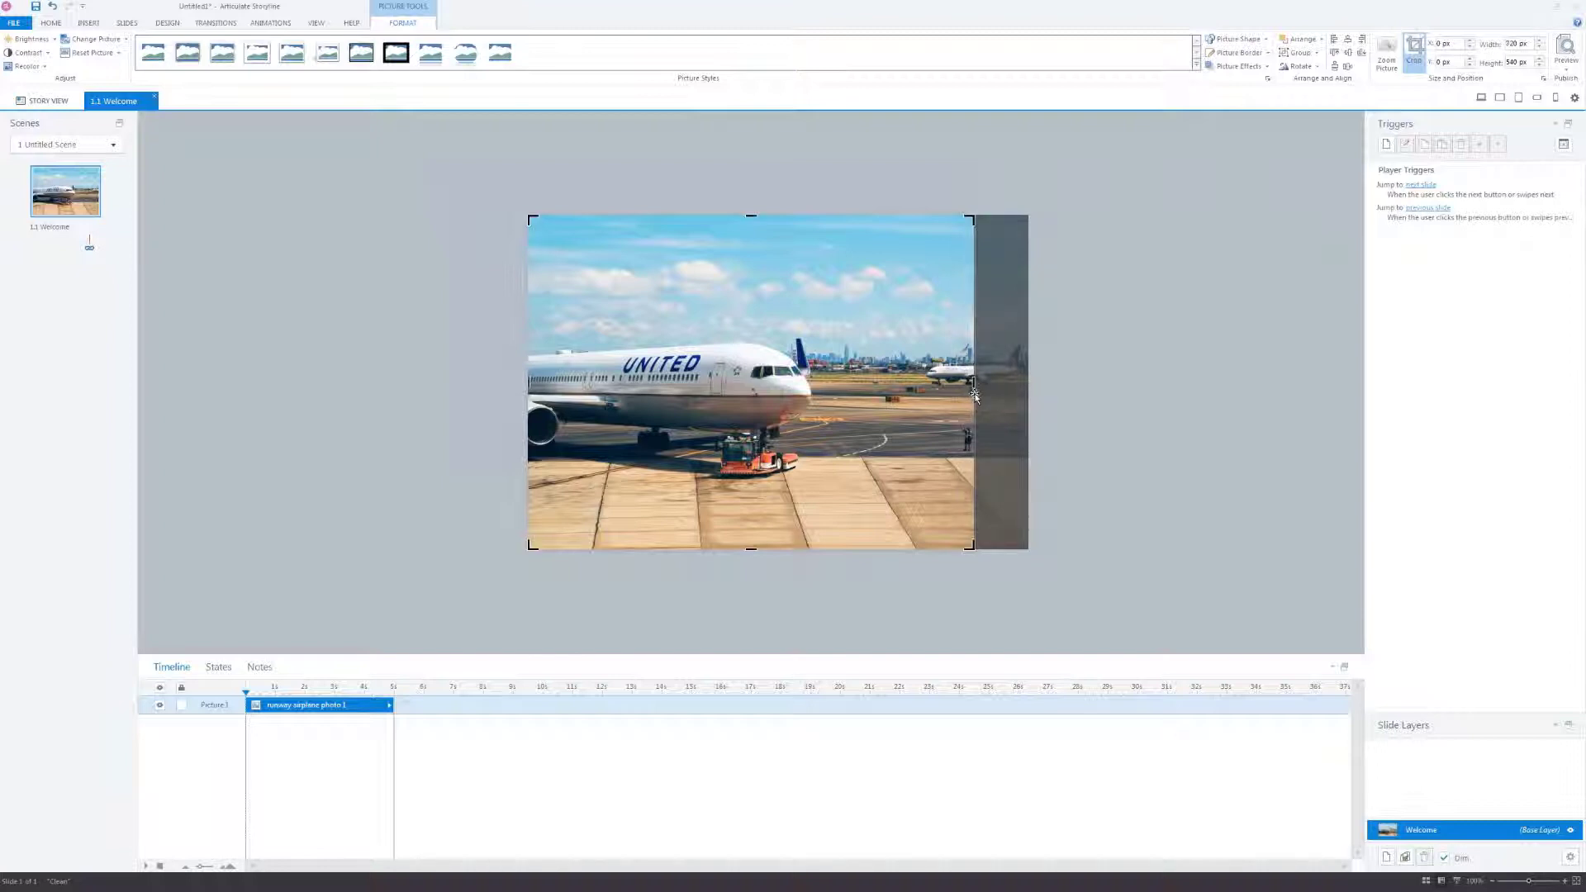
click(1107, 444)
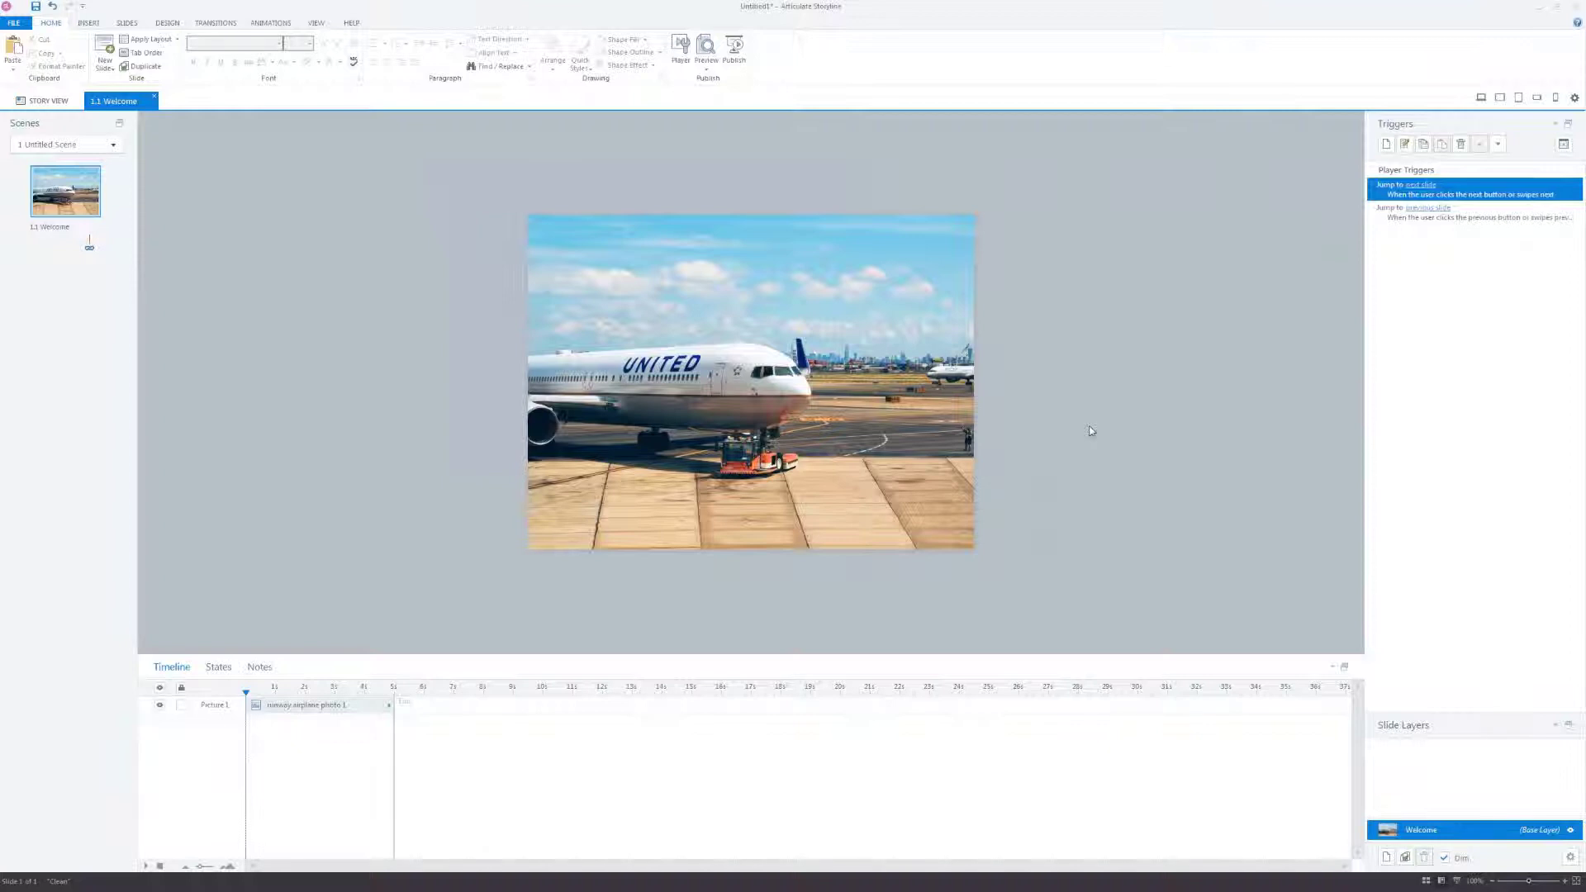
Step: Take slide 1's title from the Word storyboard and add it in Storyline as an "Airside safety" text box left of the slide
key(alt+Tab)
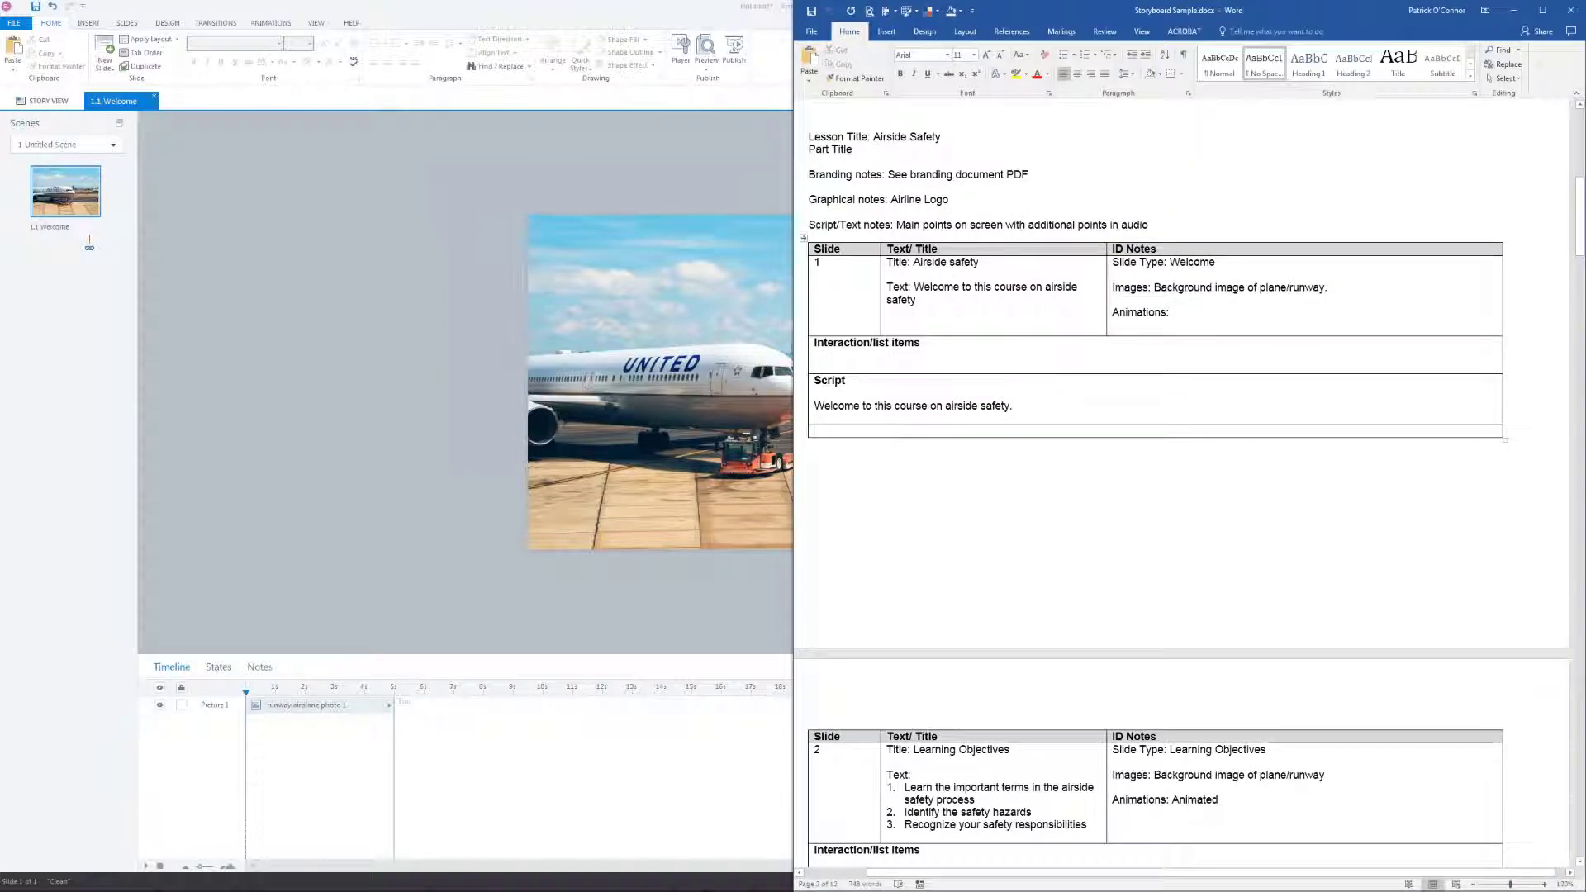
drag(978, 263, 914, 263)
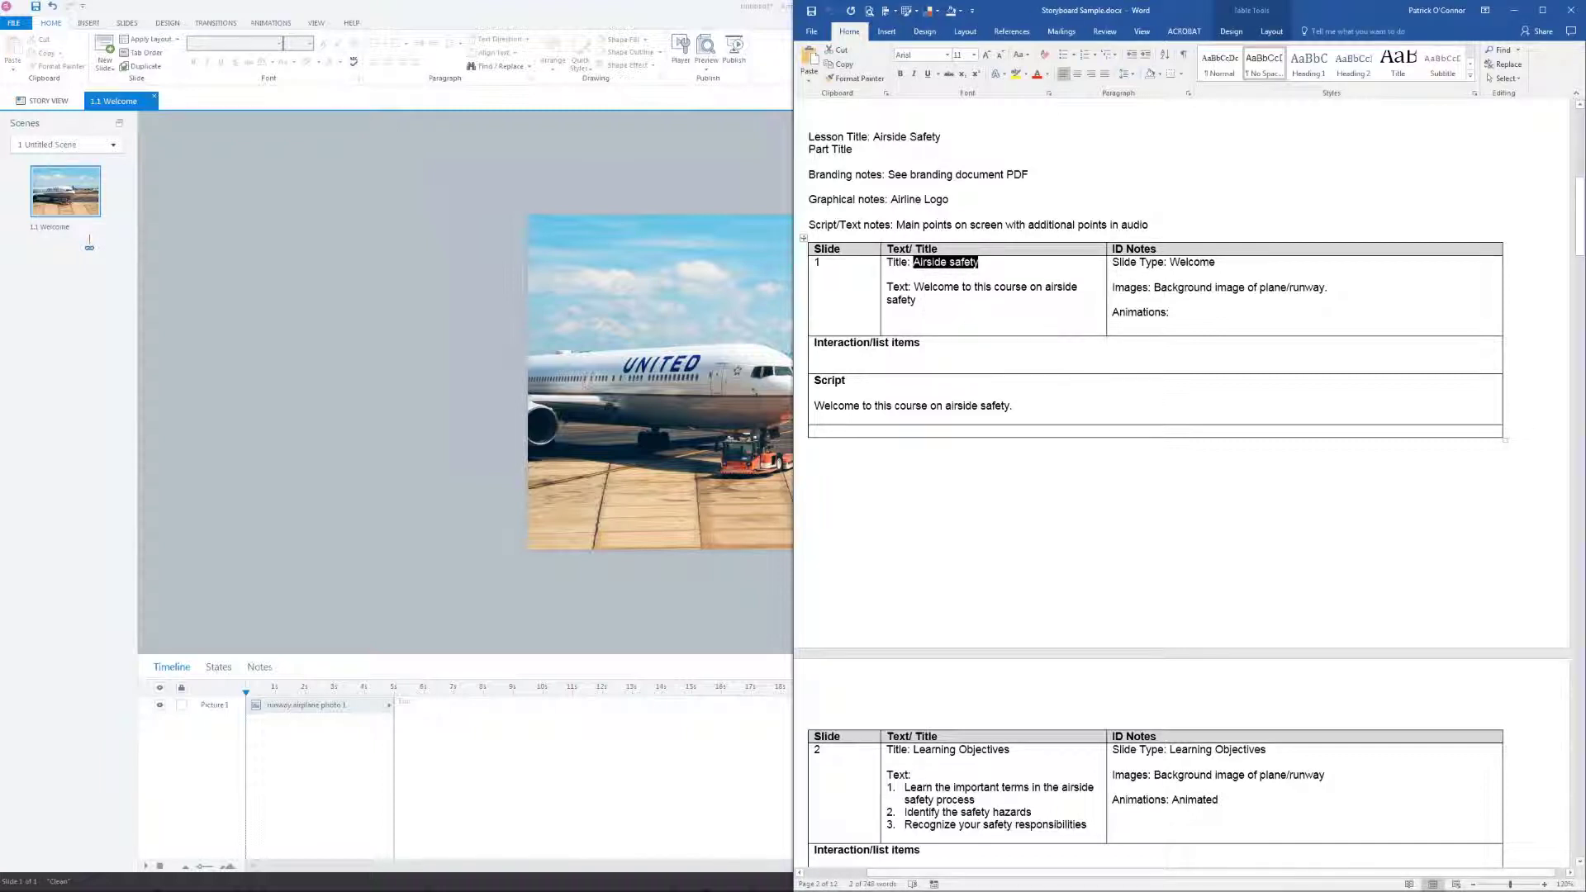
click(374, 287)
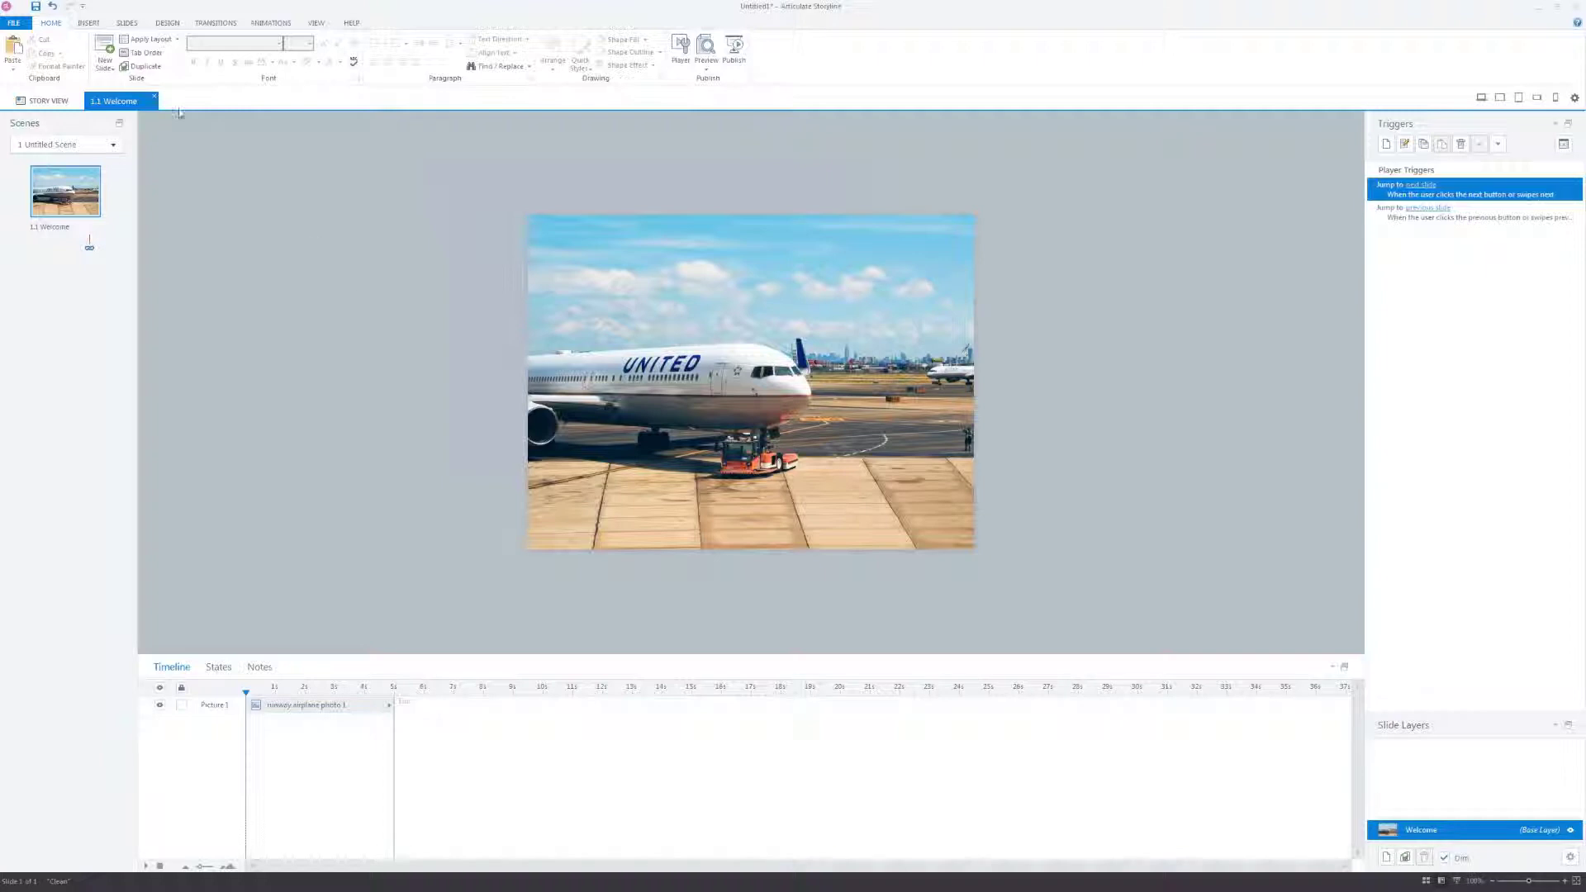
click(89, 24)
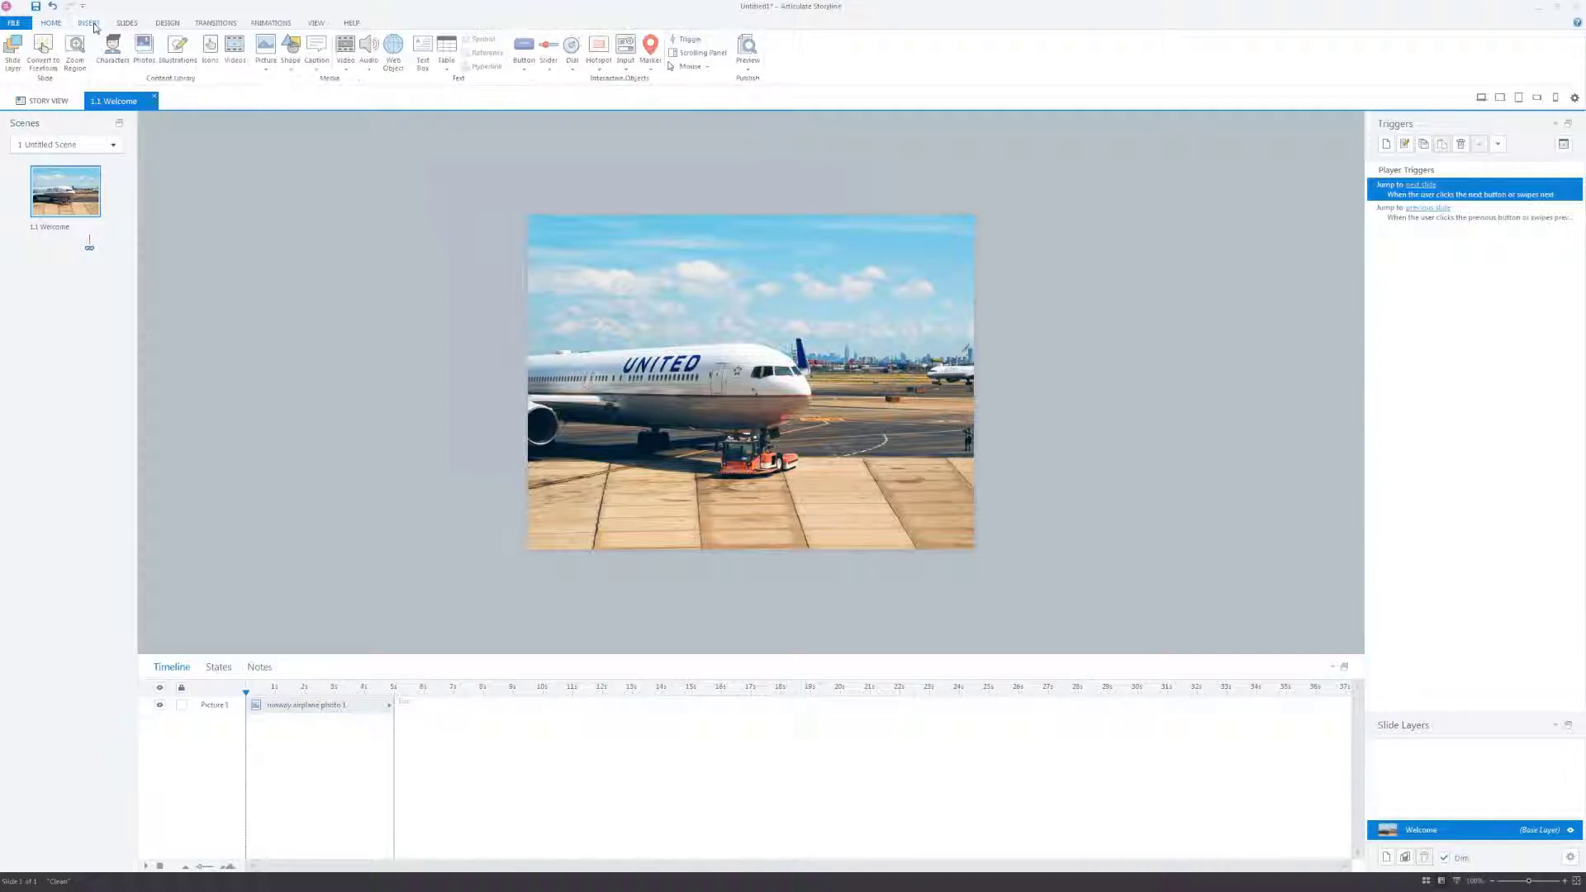
click(426, 72)
click(262, 372)
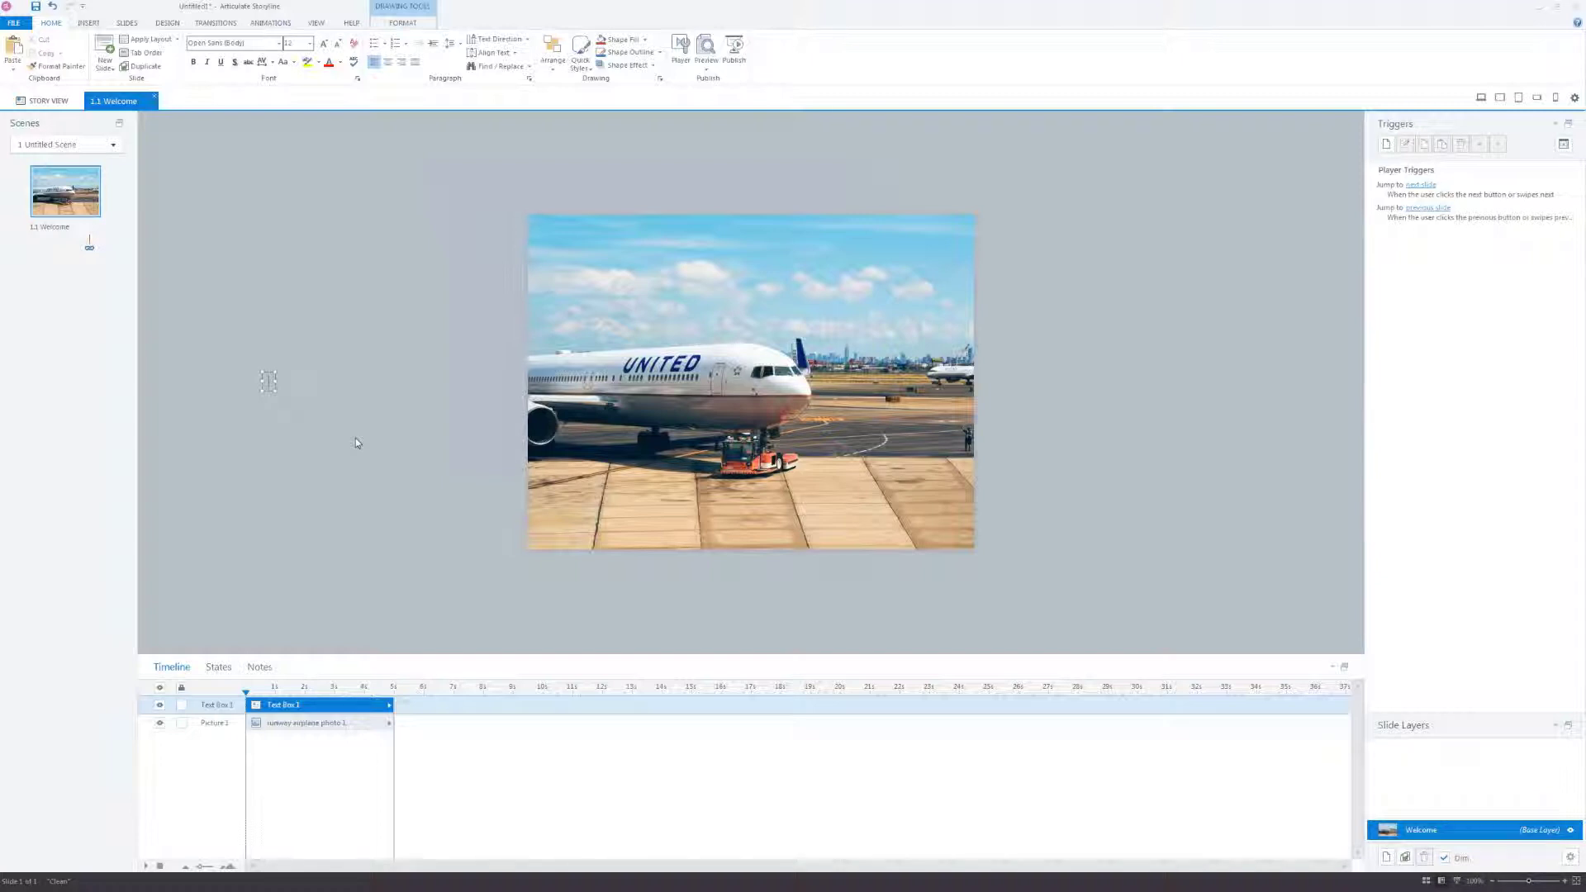
text(Airside safety)
Step: Increase the "Airside safety" text to size 18 and make it white
key(ctrl+a)
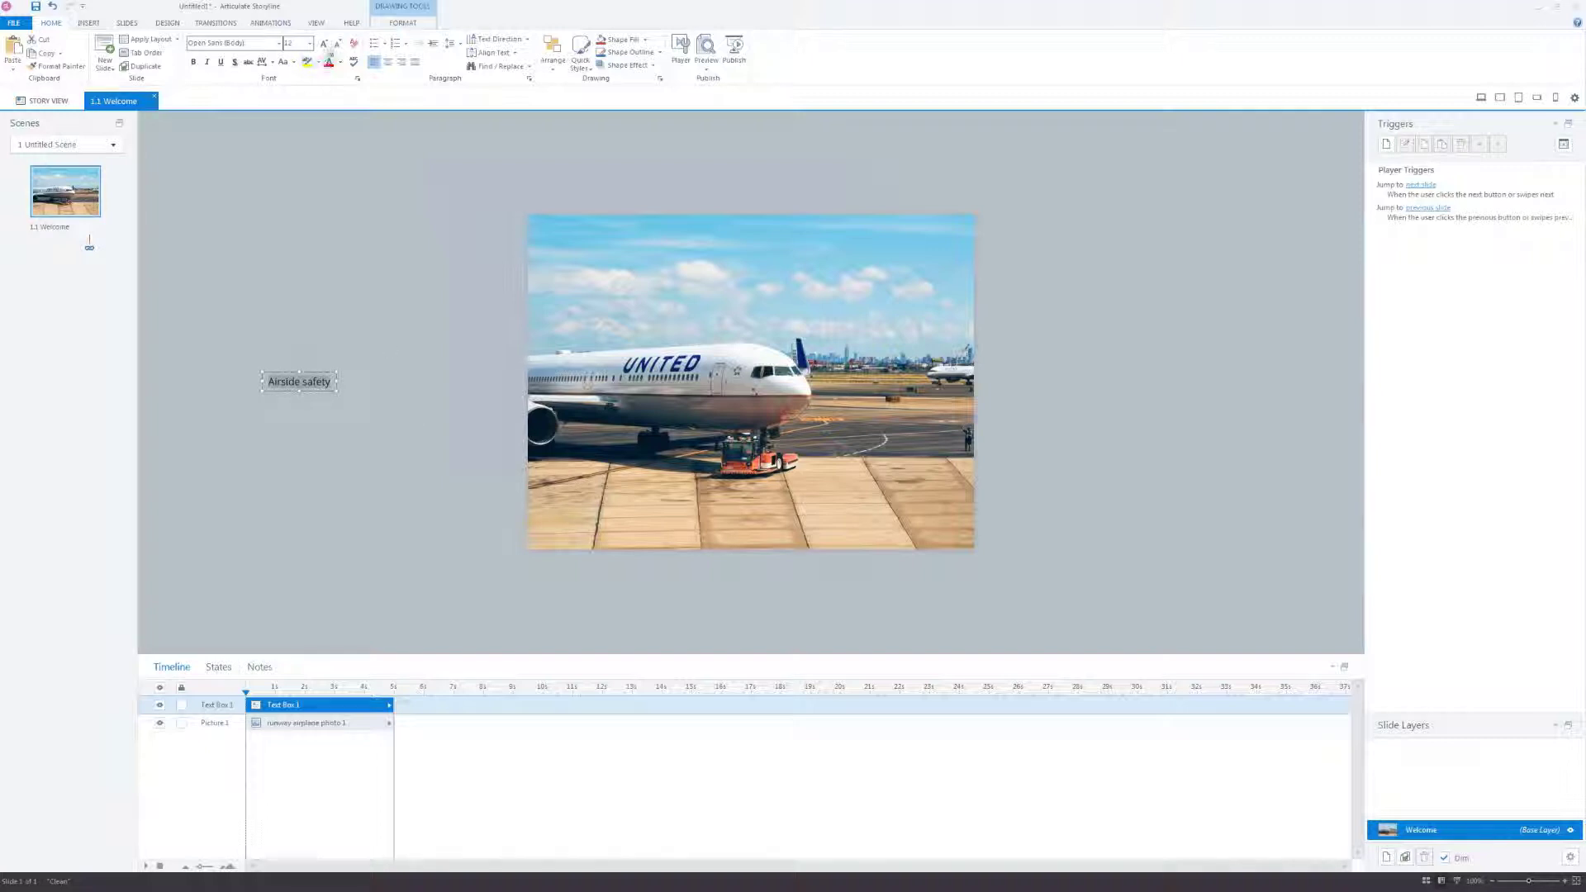
click(324, 44)
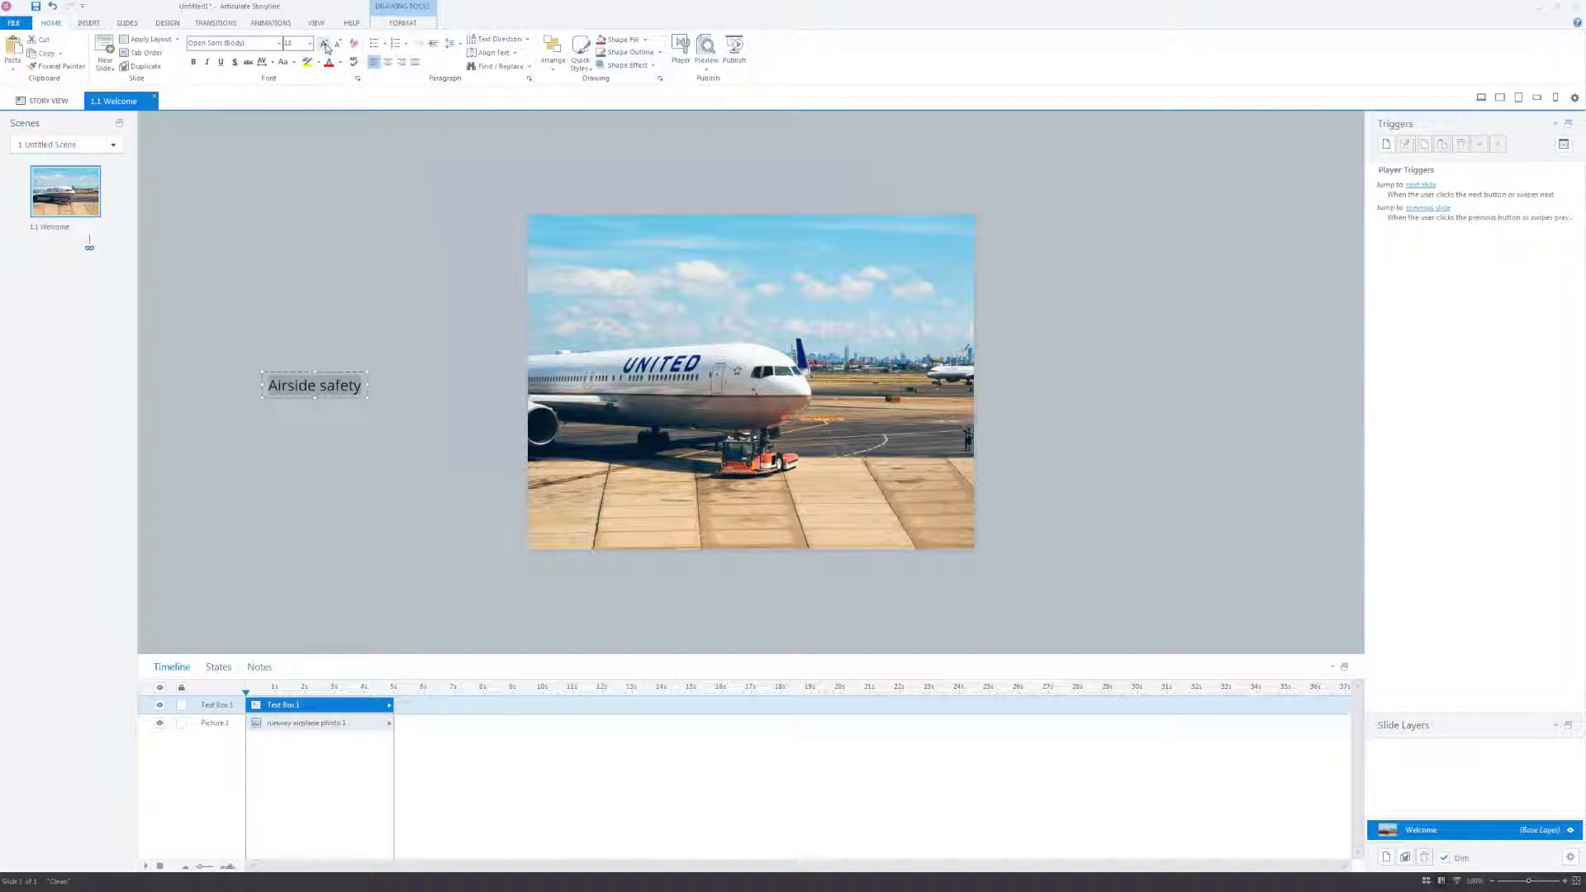
click(339, 63)
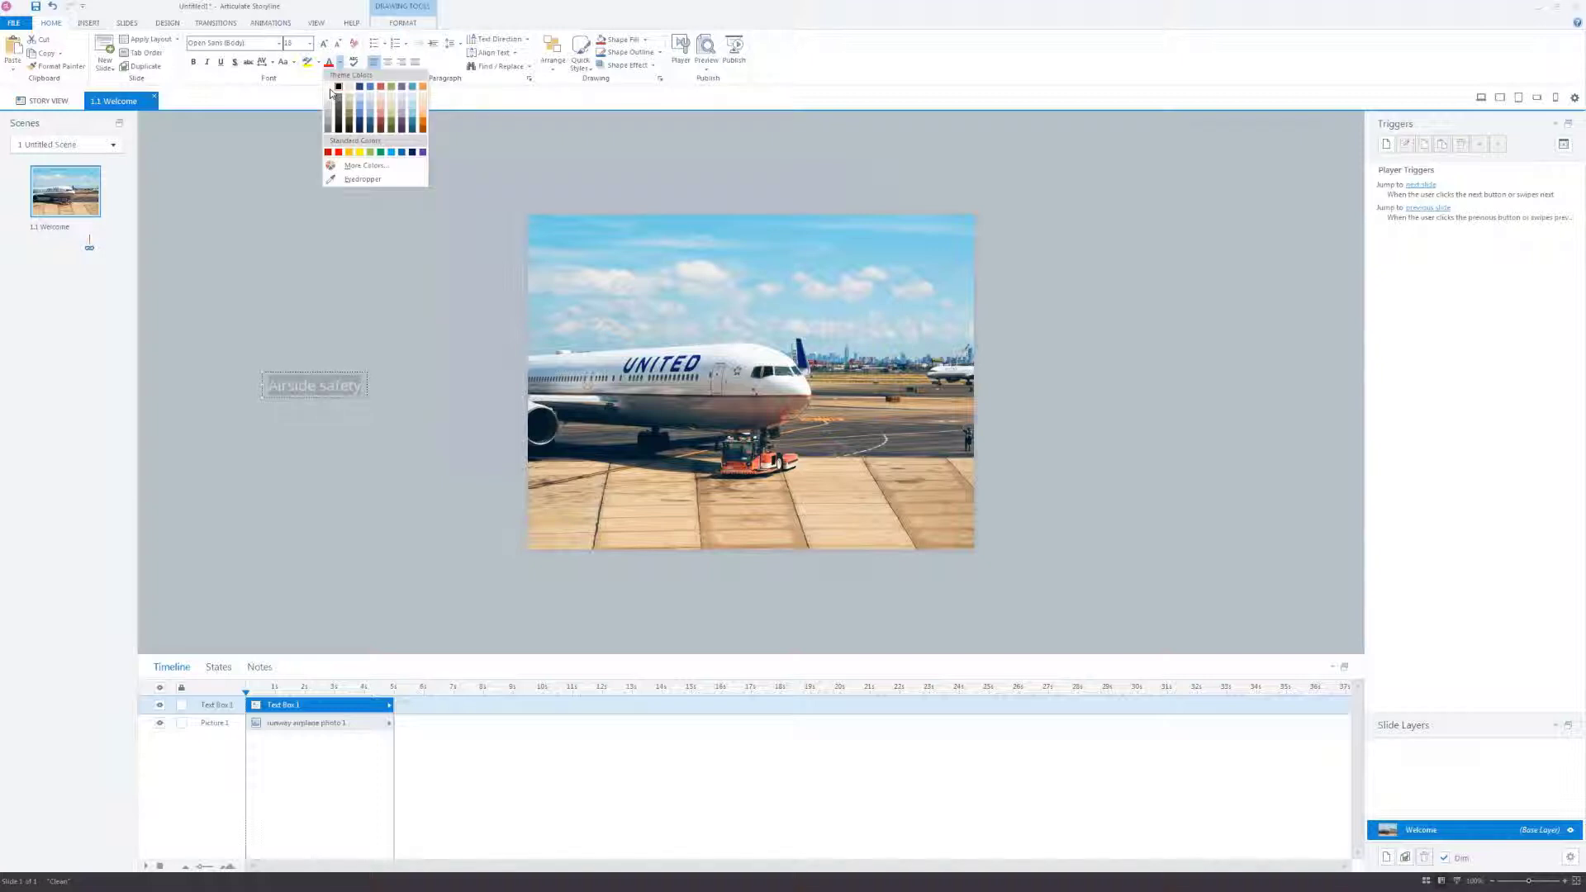
click(329, 89)
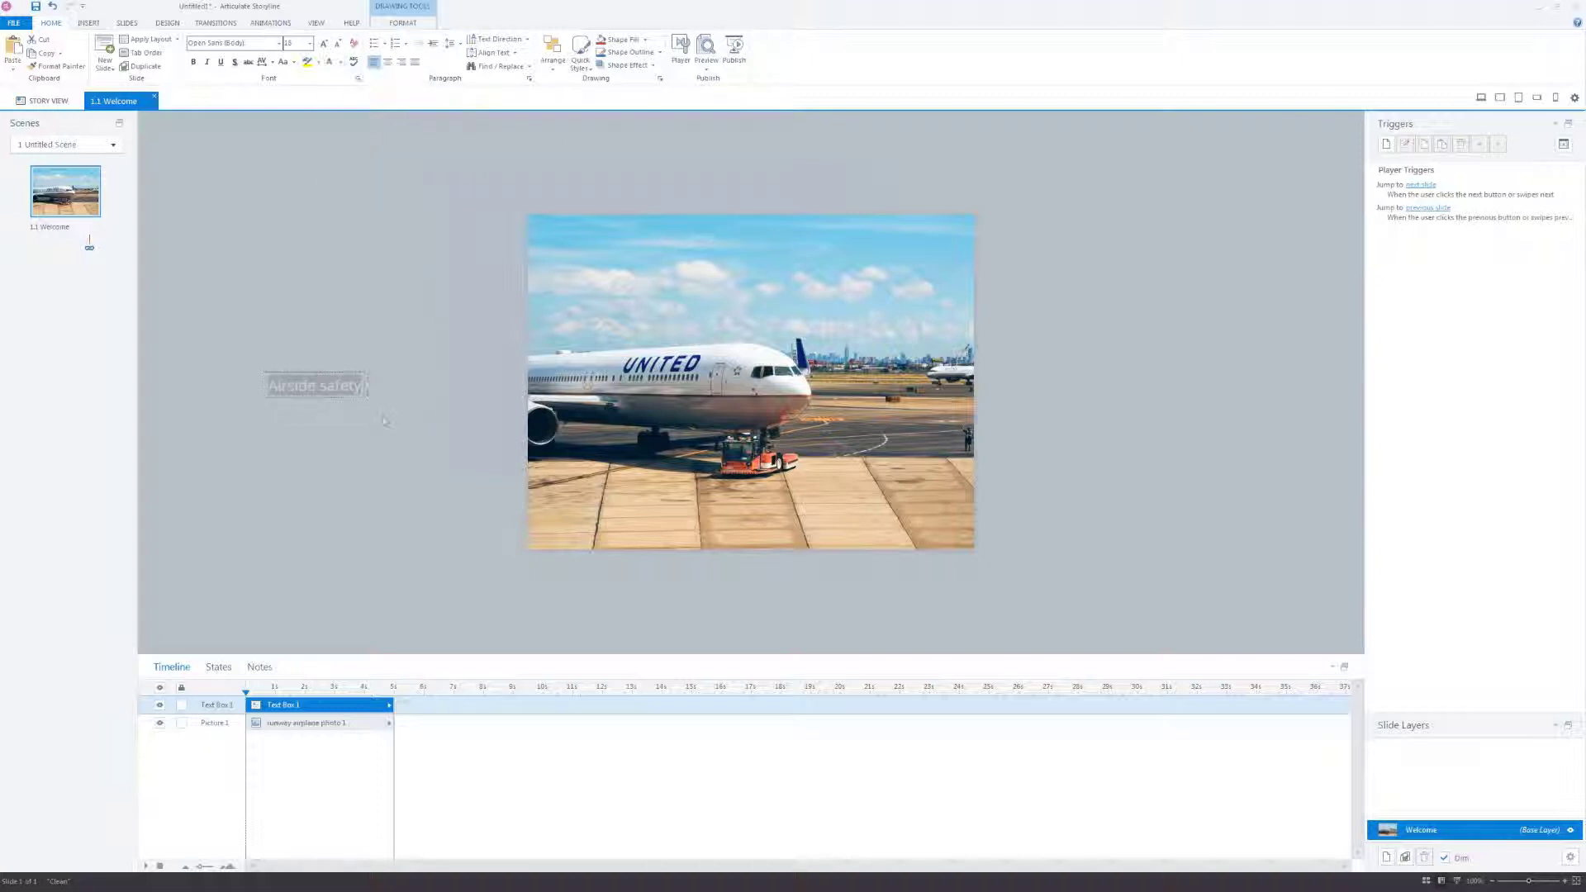
click(430, 453)
Step: Copy "Welcome to this course on airside safety" from the Word storyboard and paste it into the Storyline slide
key(alt+Tab)
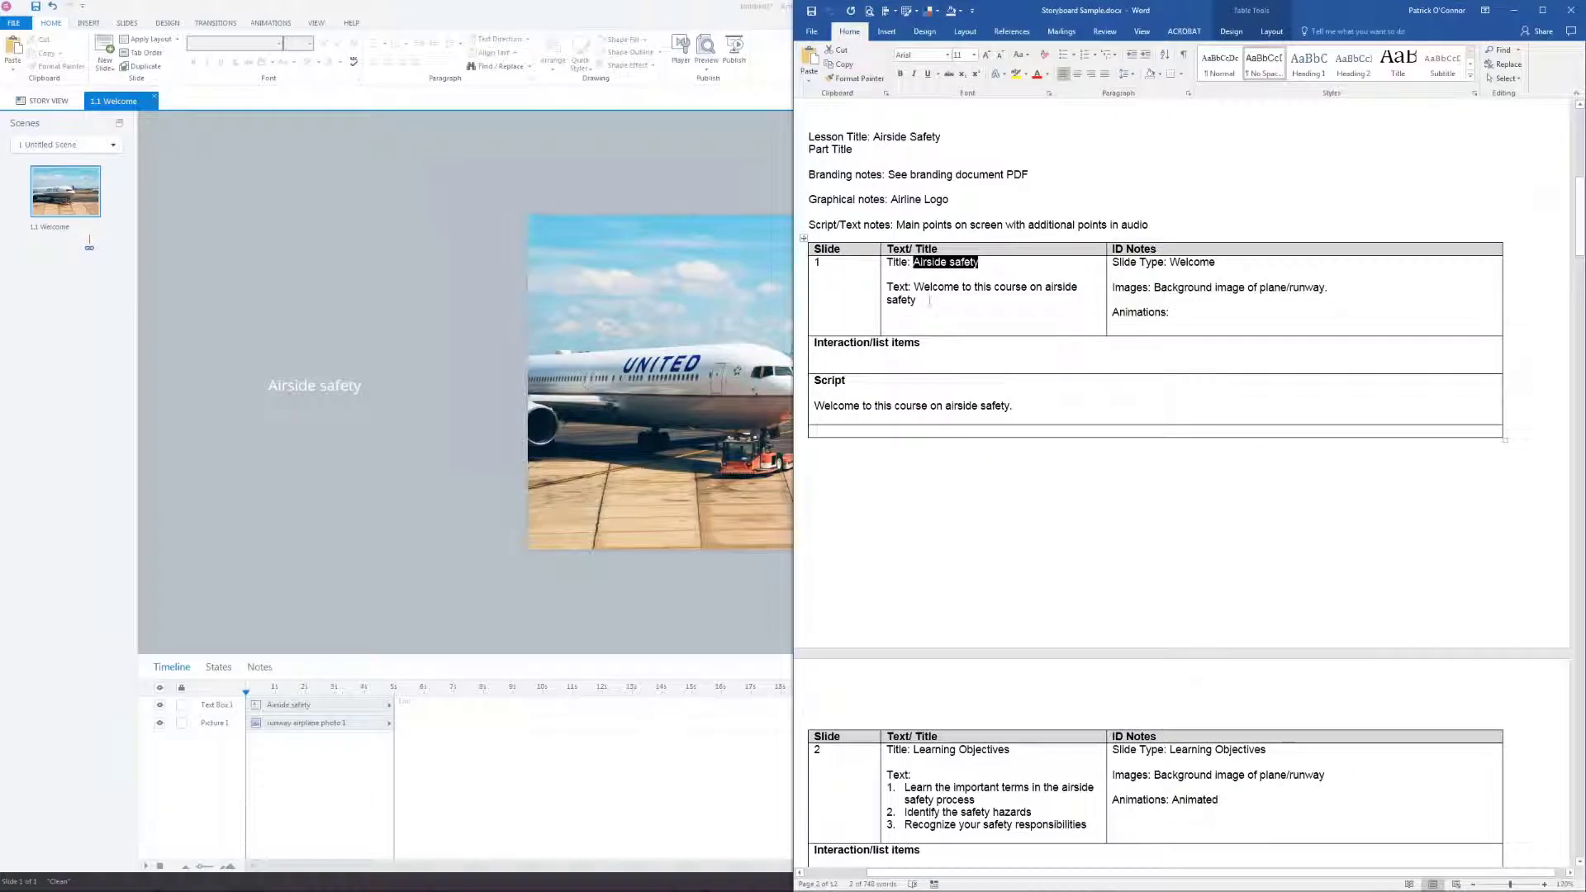
mouse_move(914, 287)
mouse_down()
mouse_move(1079, 288)
mouse_move(916, 300)
mouse_up()
key(ctrl+c)
click(327, 469)
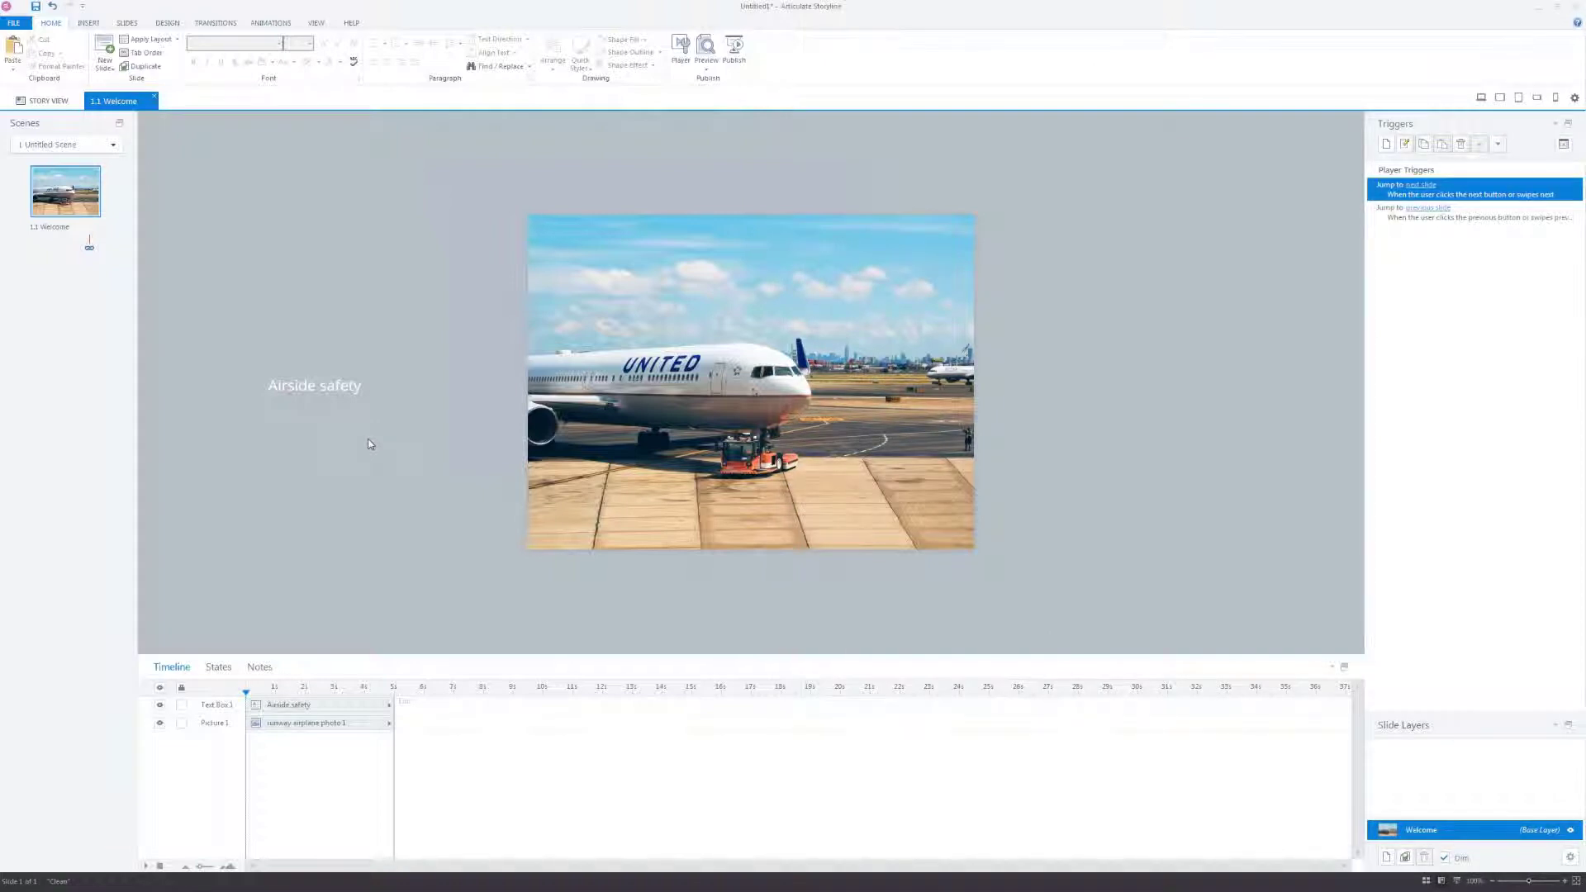
key(ctrl+v)
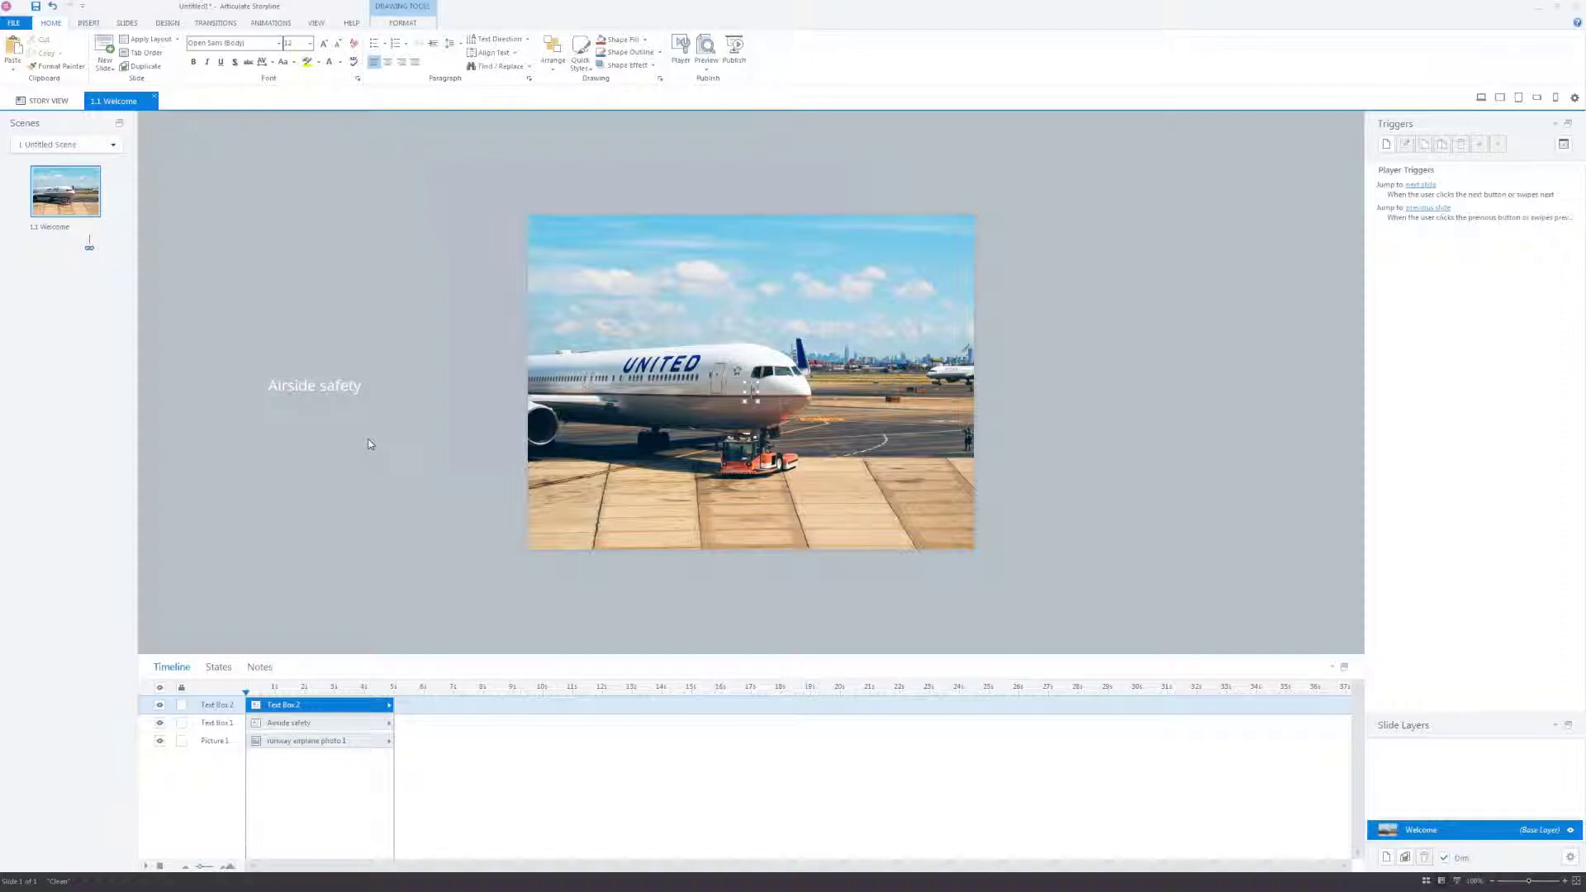
key(ctrl+v)
Step: Make the pasted welcome text white and place it directly beneath the "Airside safety" title, left-aligned with it
drag(842, 393, 351, 443)
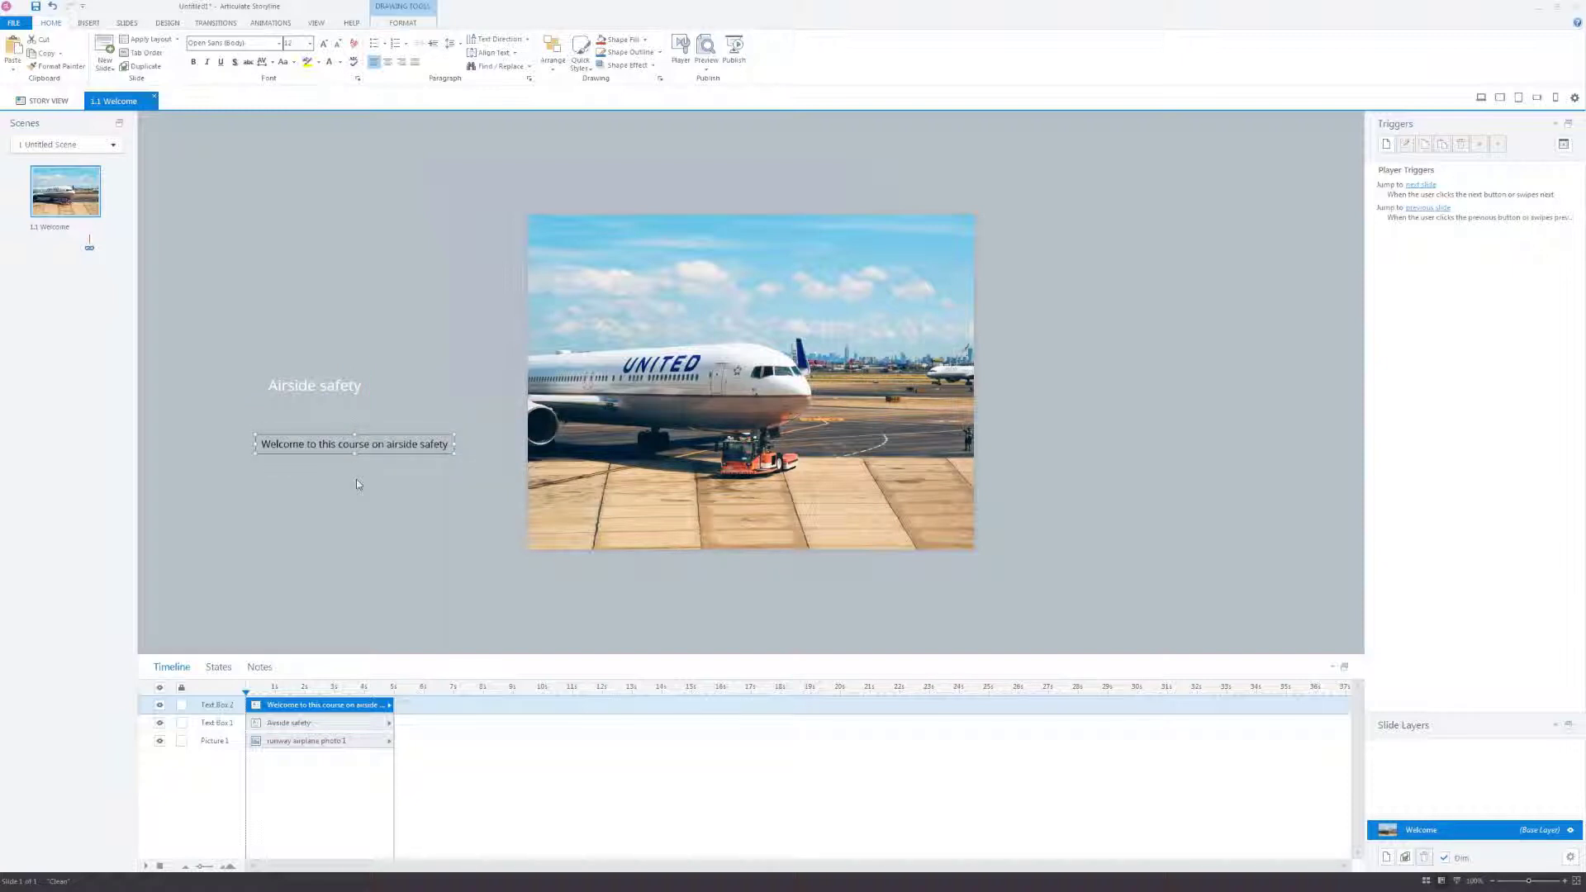
click(329, 62)
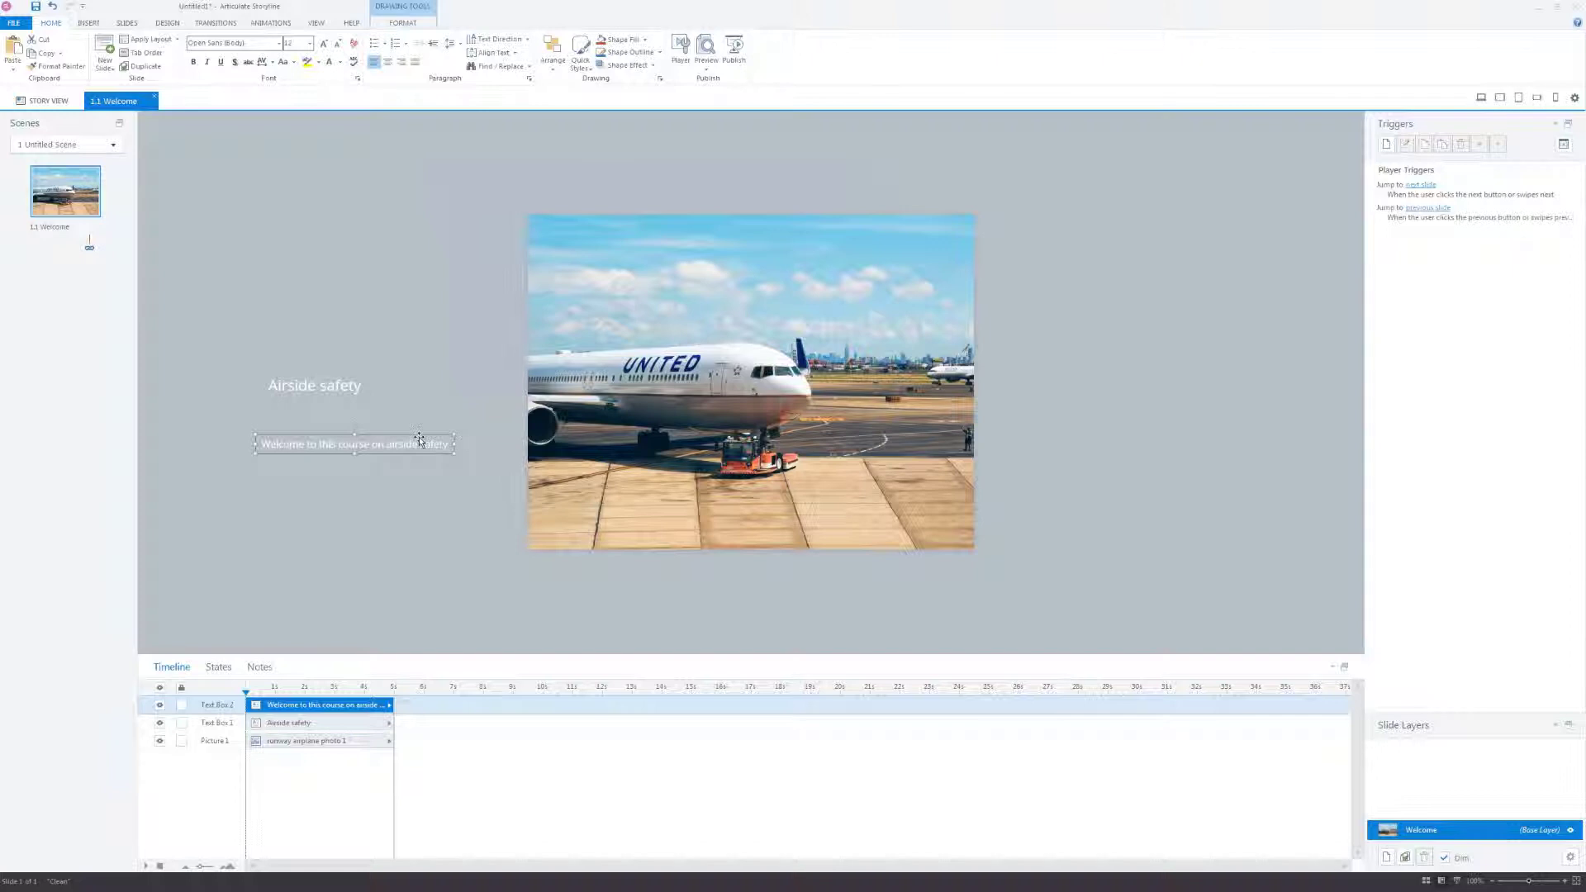
drag(419, 437, 426, 405)
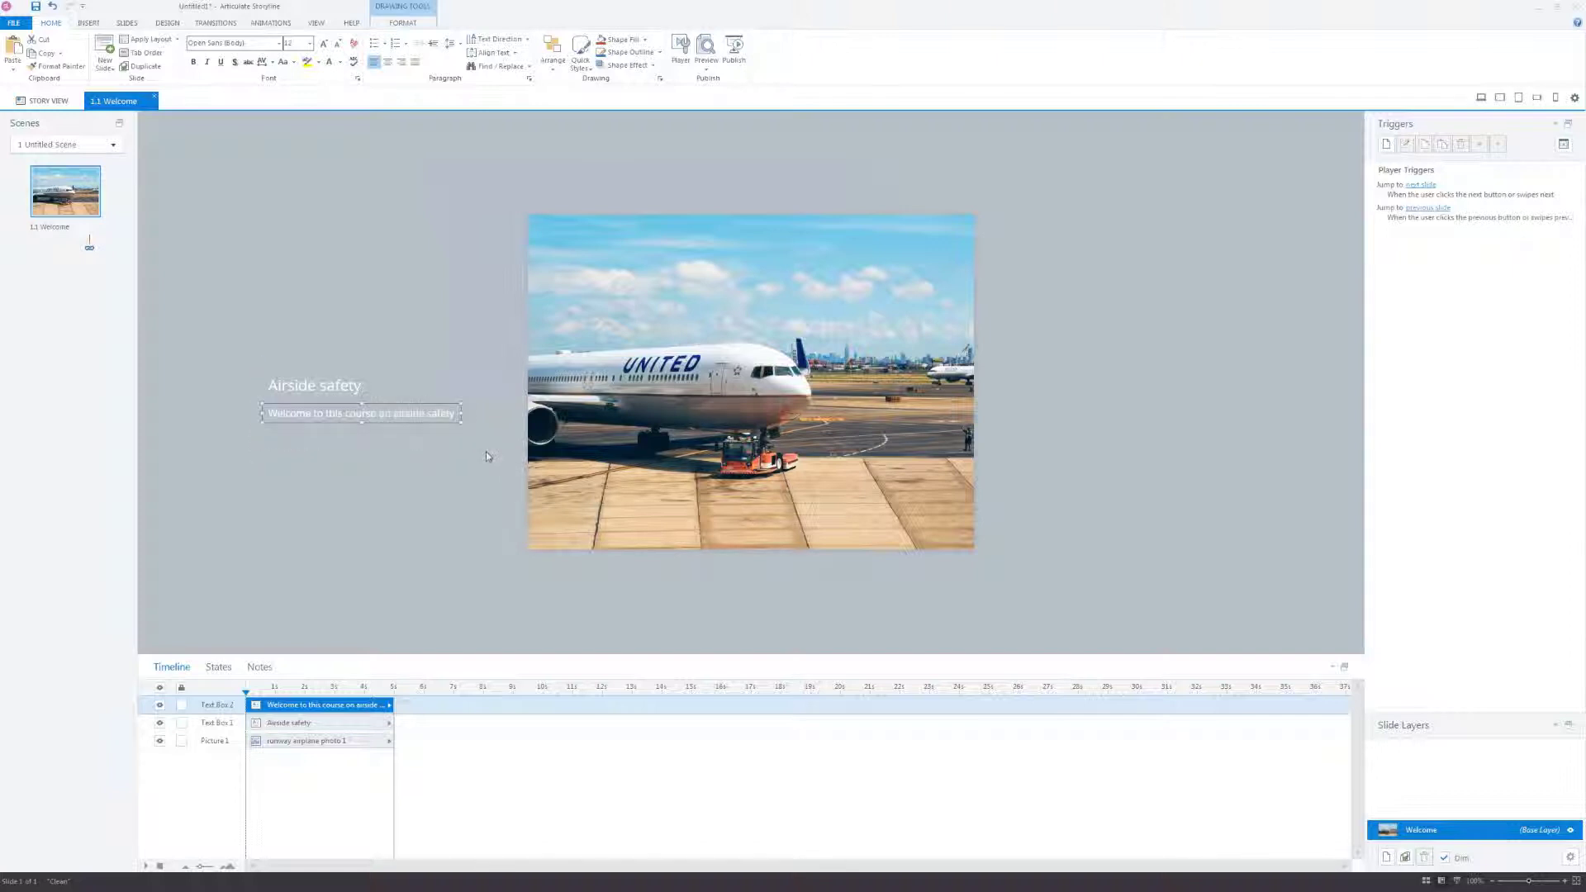
Step: Draw a tall rectangle with same-side rounded corners, about 114 px wide, above the welcome text left of the slide
shift+click(347, 383)
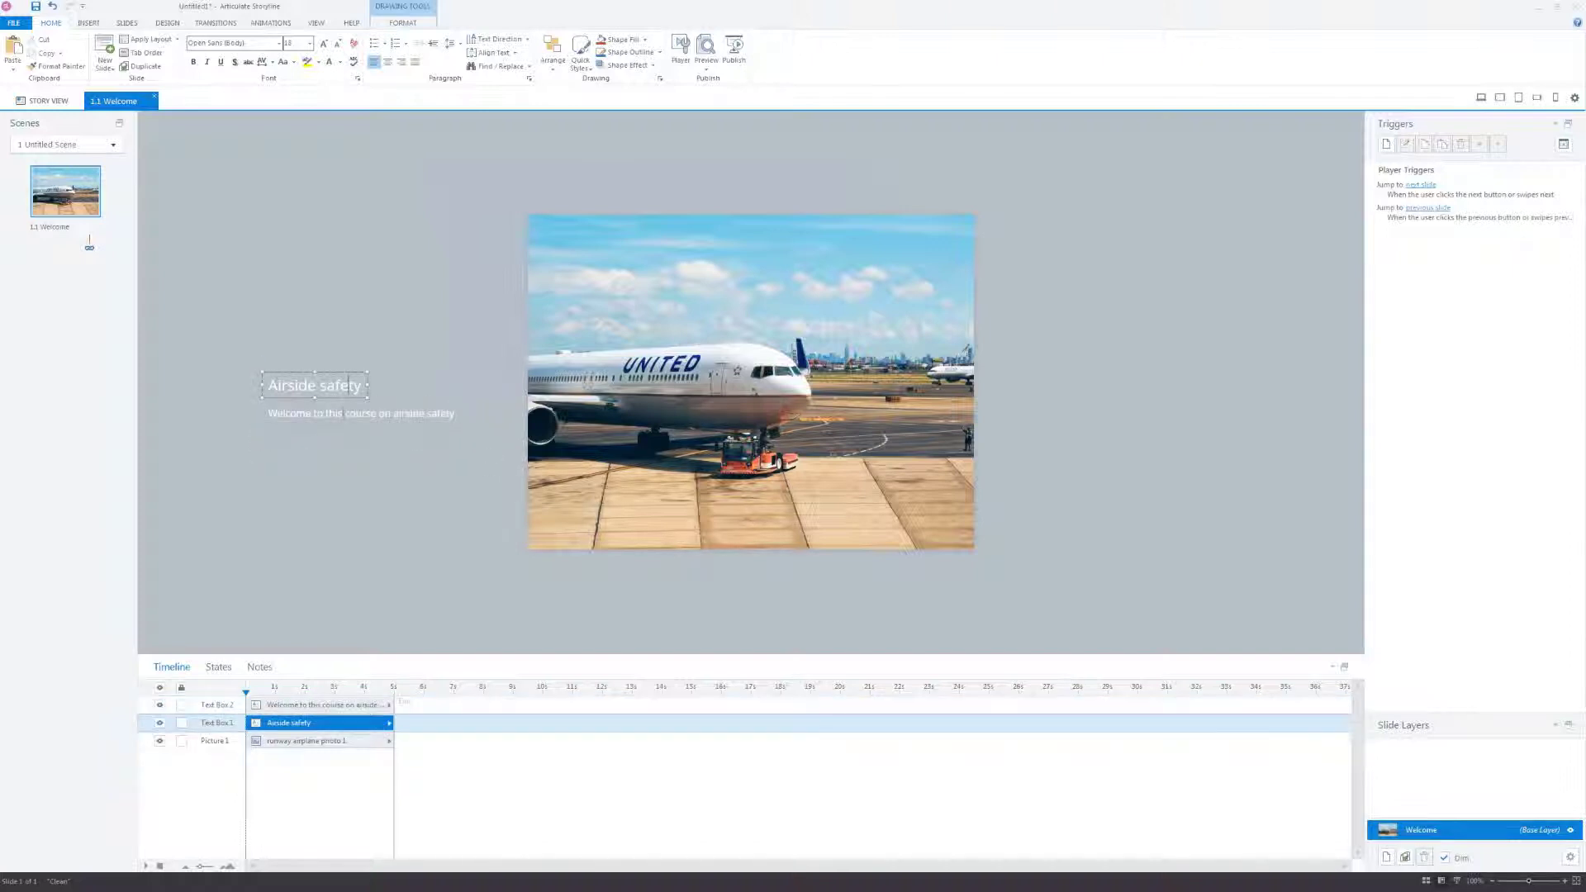
click(416, 339)
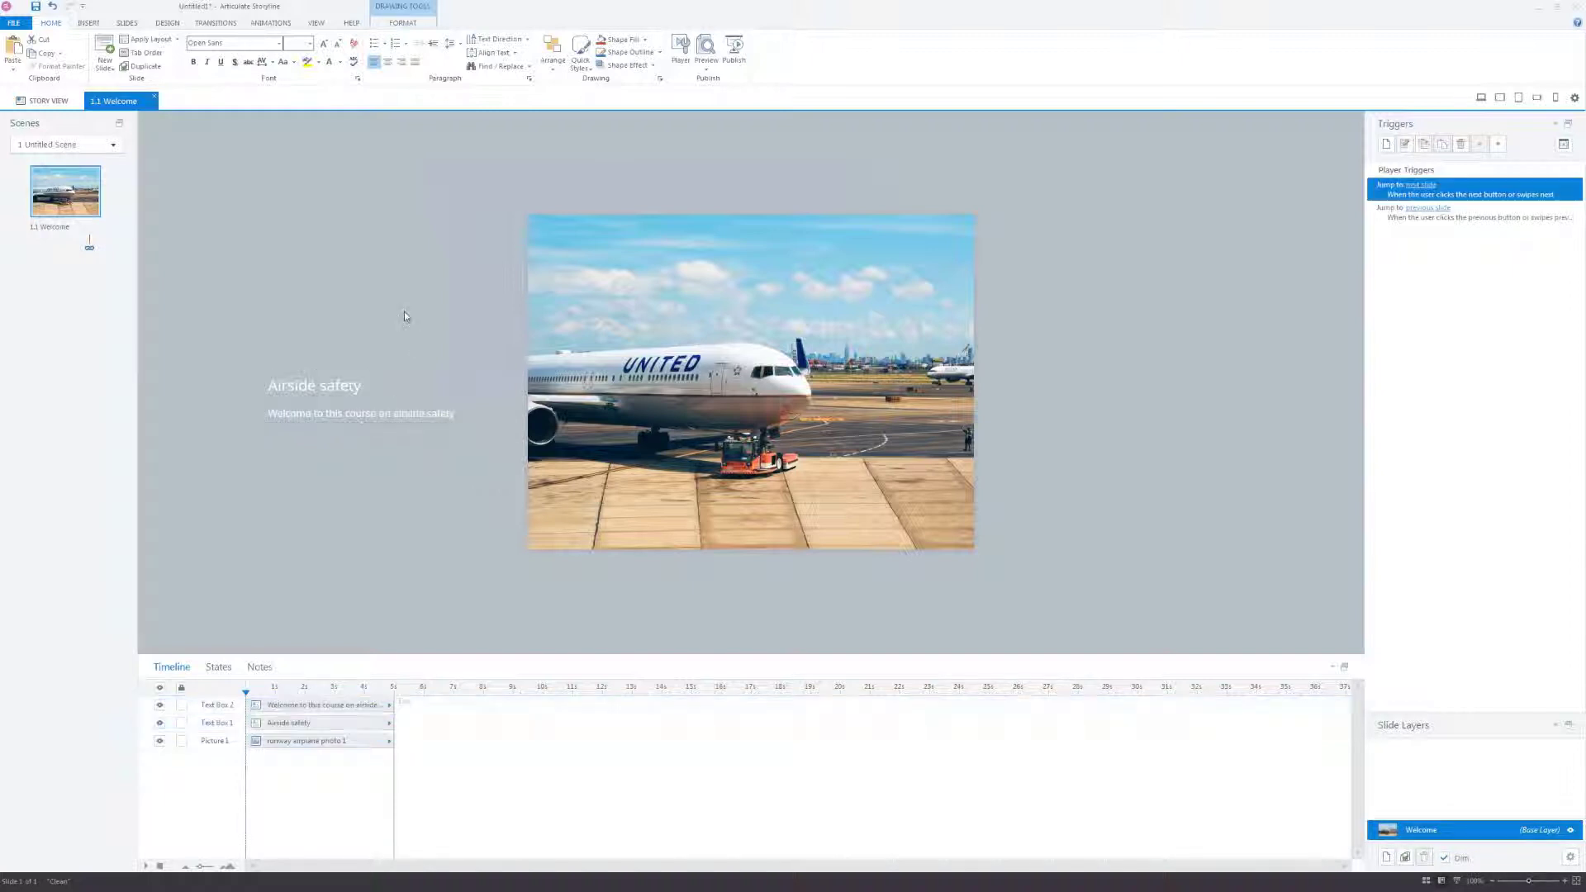
click(89, 23)
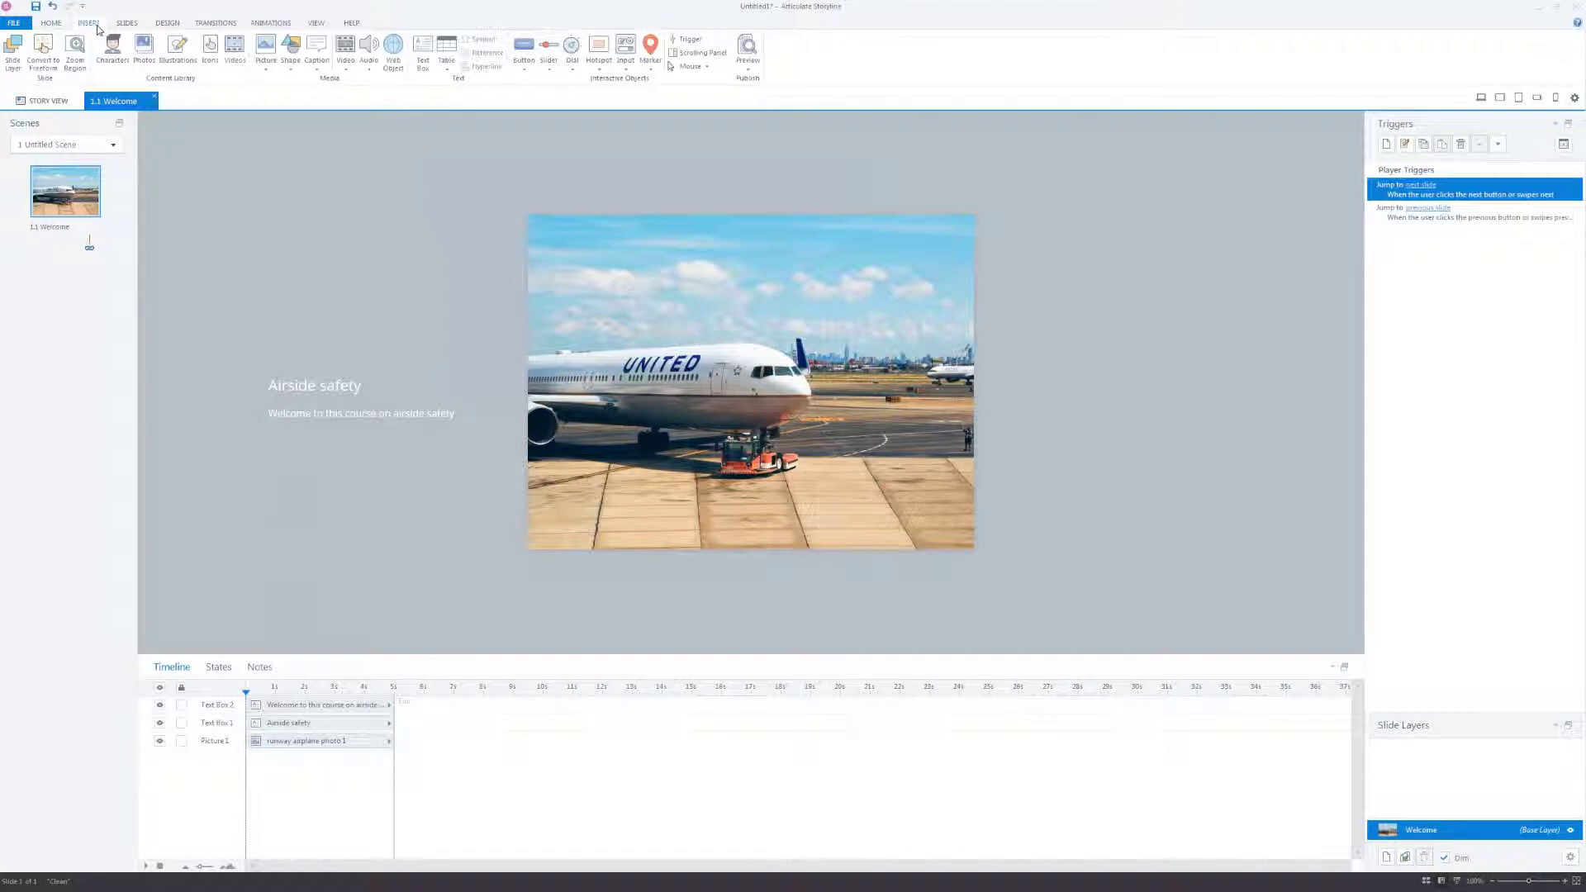
click(292, 66)
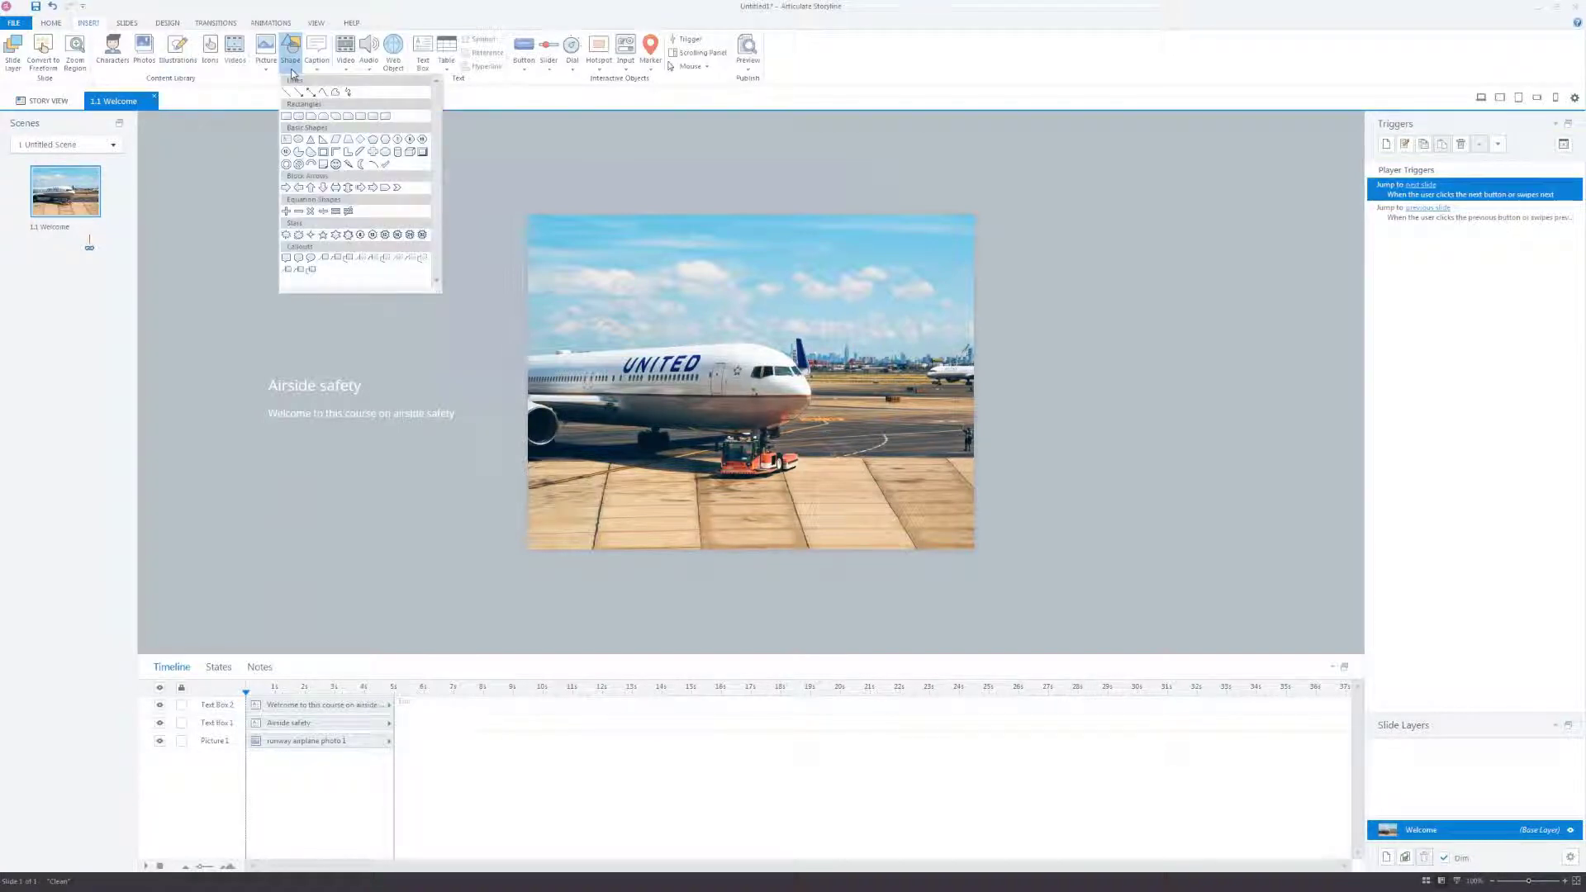
click(374, 121)
drag(289, 199, 363, 364)
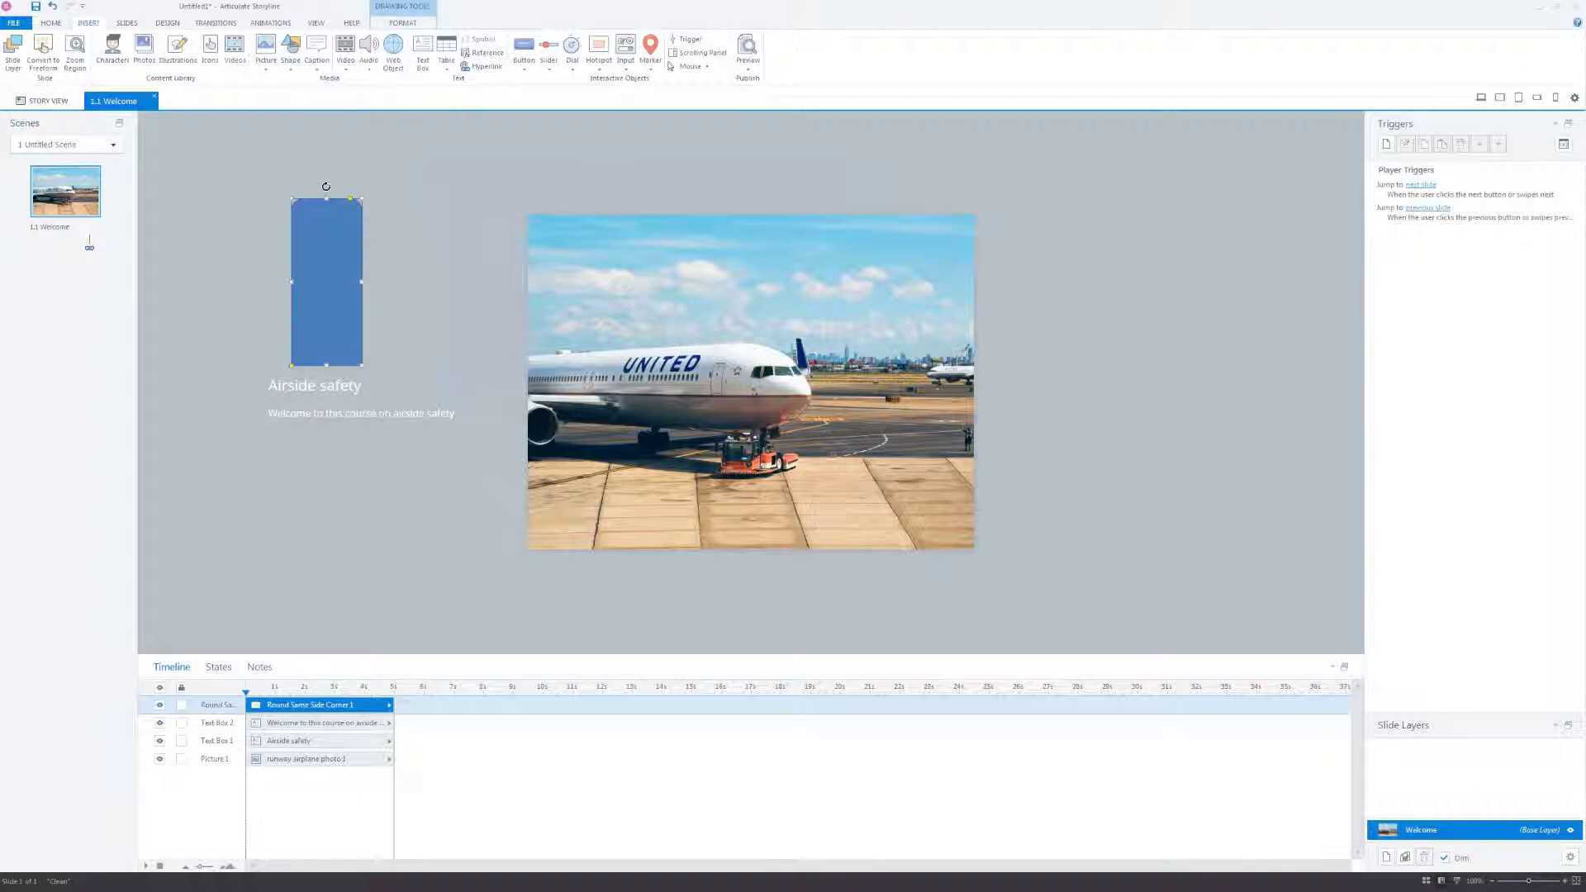
Step: Rotate the rectangle 90 degrees clockwise, stretch it to about 385 px long and move it over the two text boxes
drag(326, 186, 413, 279)
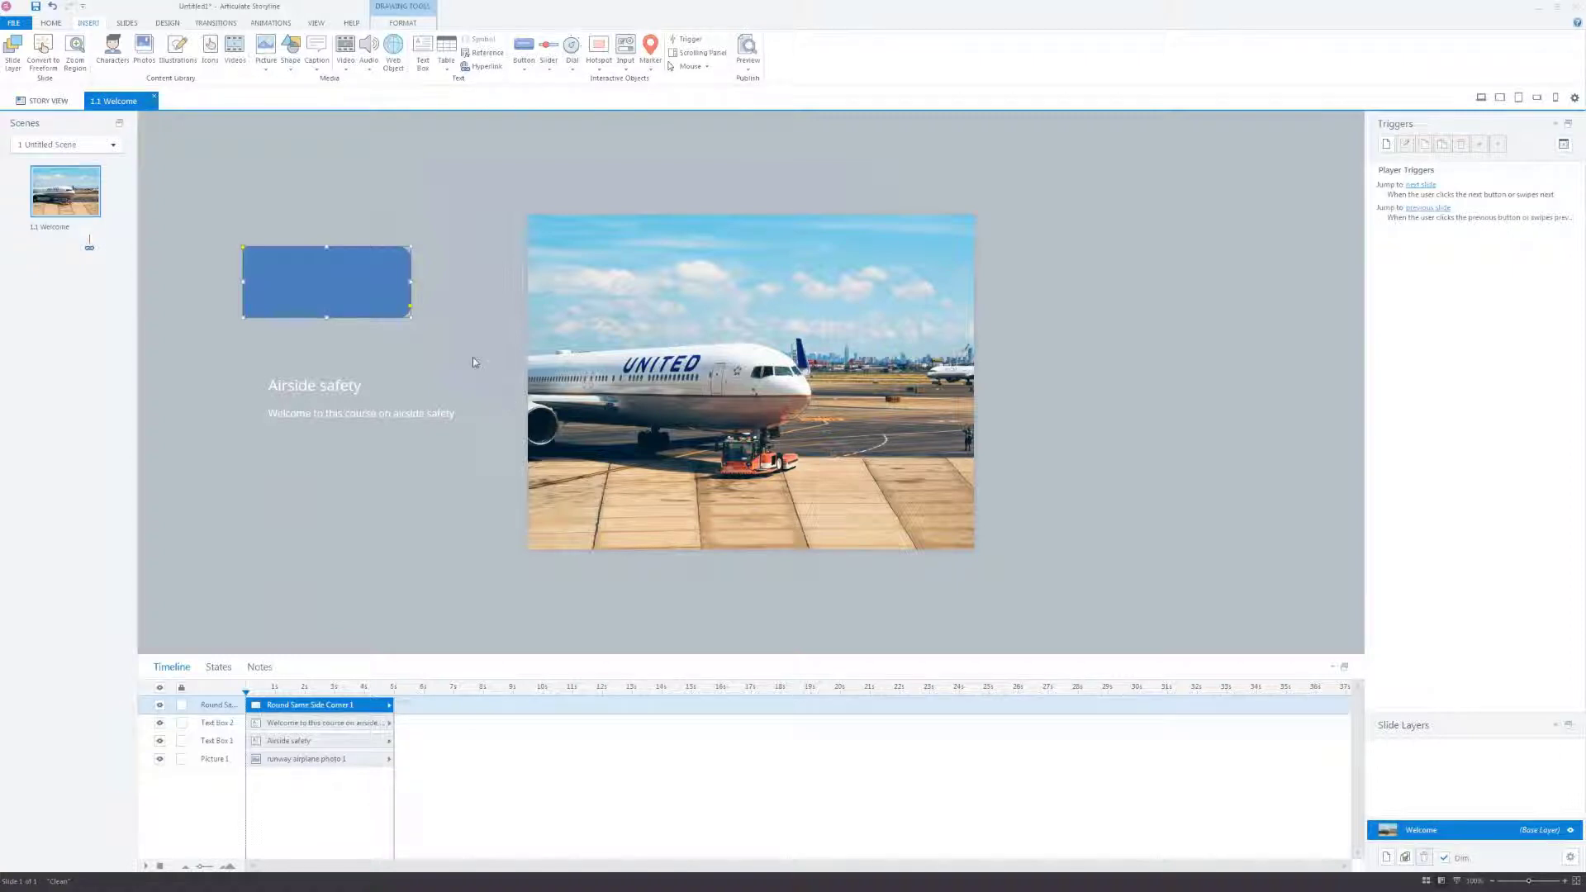
drag(414, 281, 481, 282)
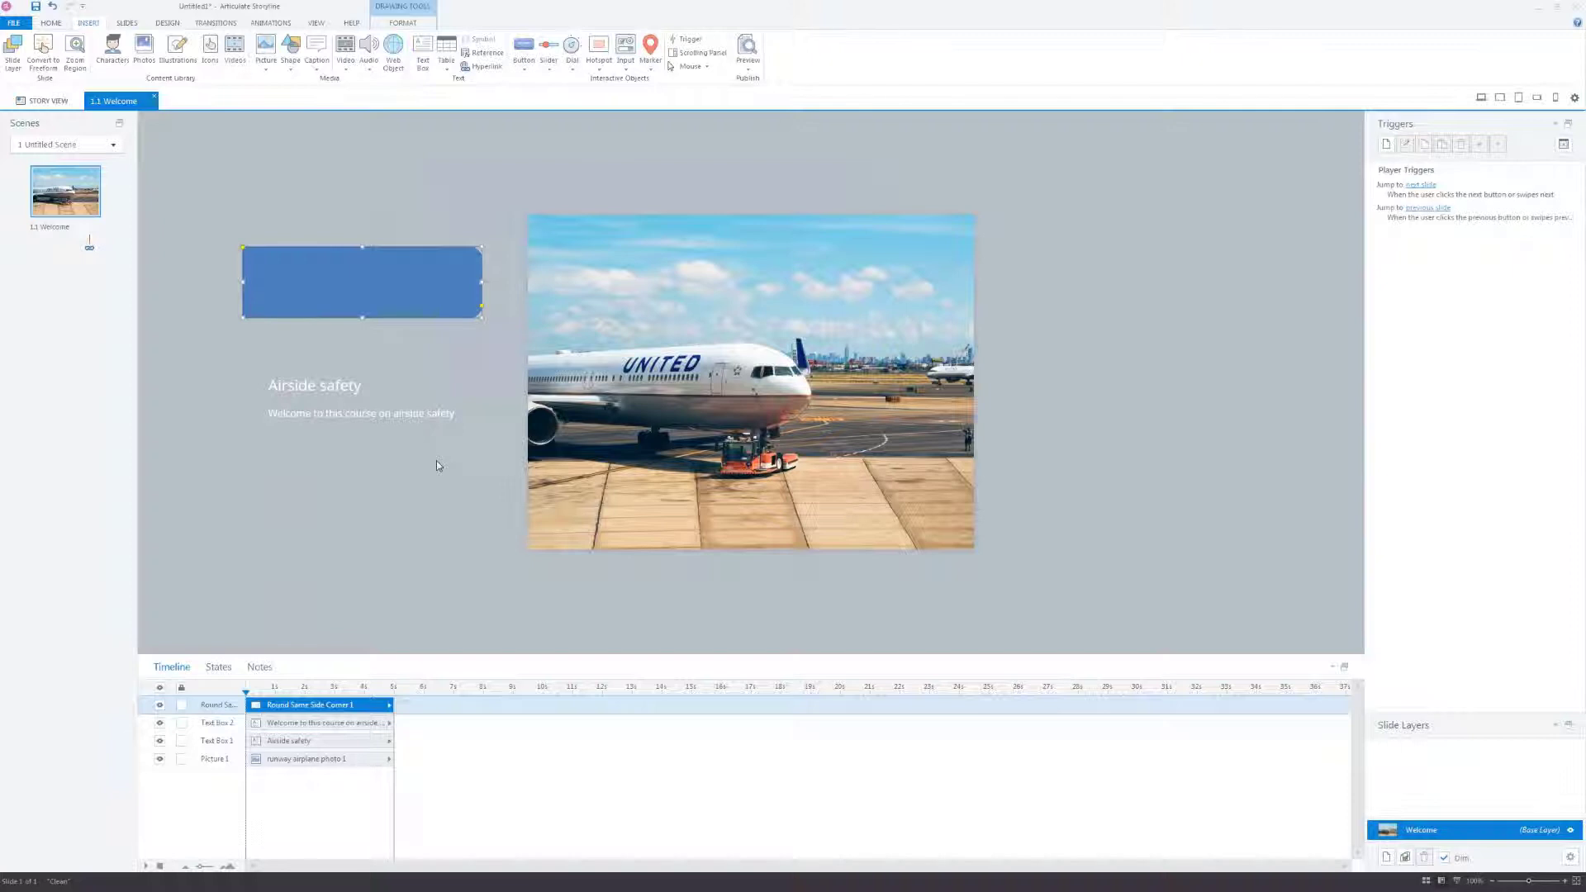
drag(421, 279, 432, 393)
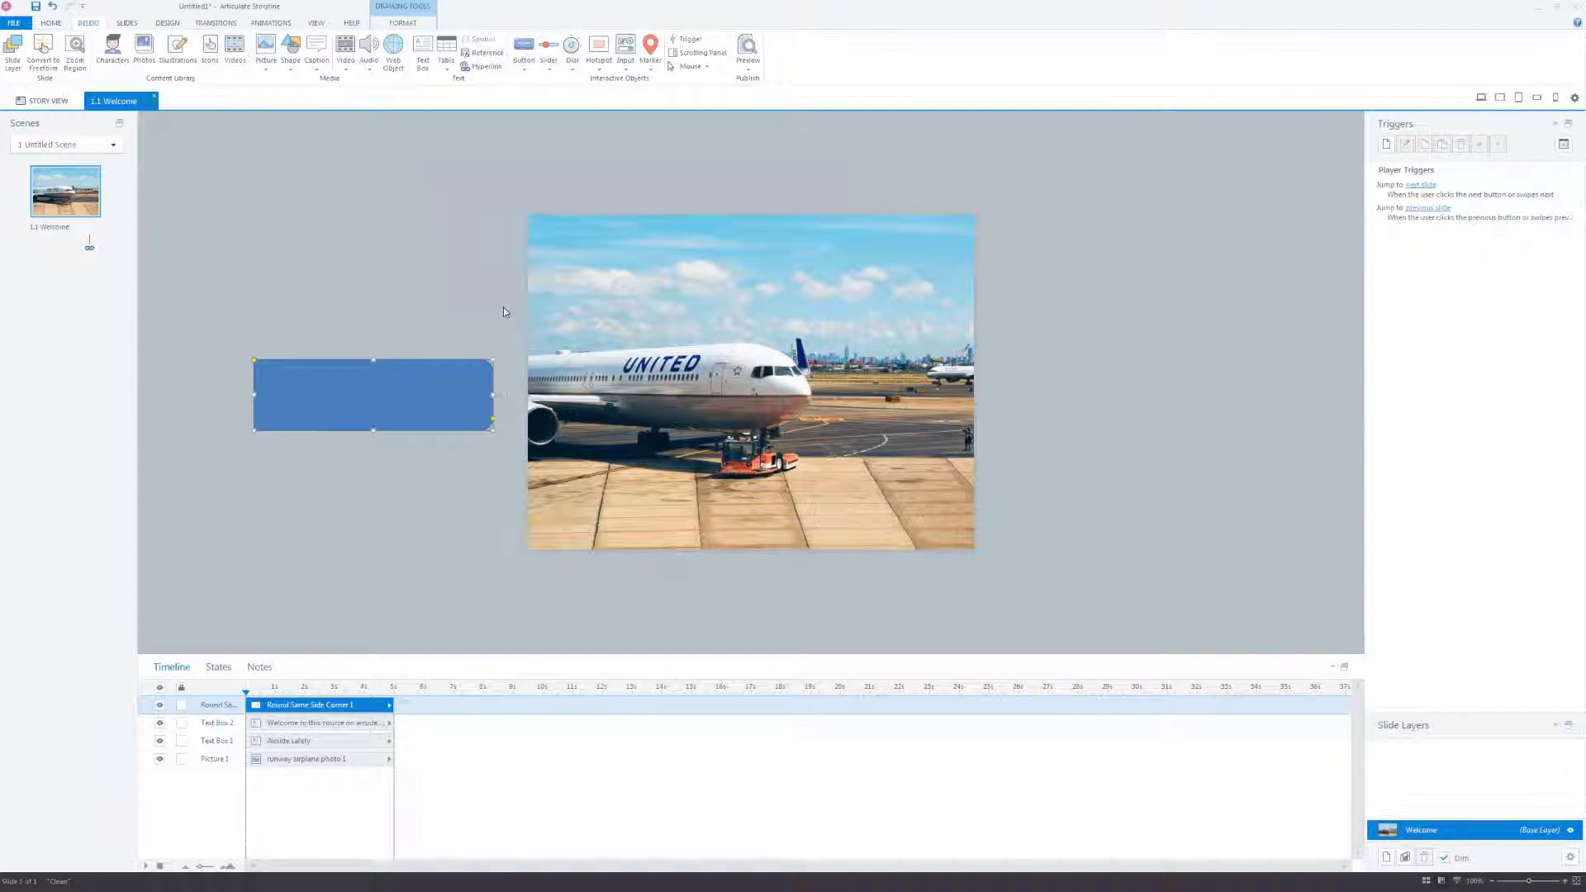
Step: Reorder the timeline objects so the blue rectangle sits behind both text boxes but in front of the photo
click(337, 723)
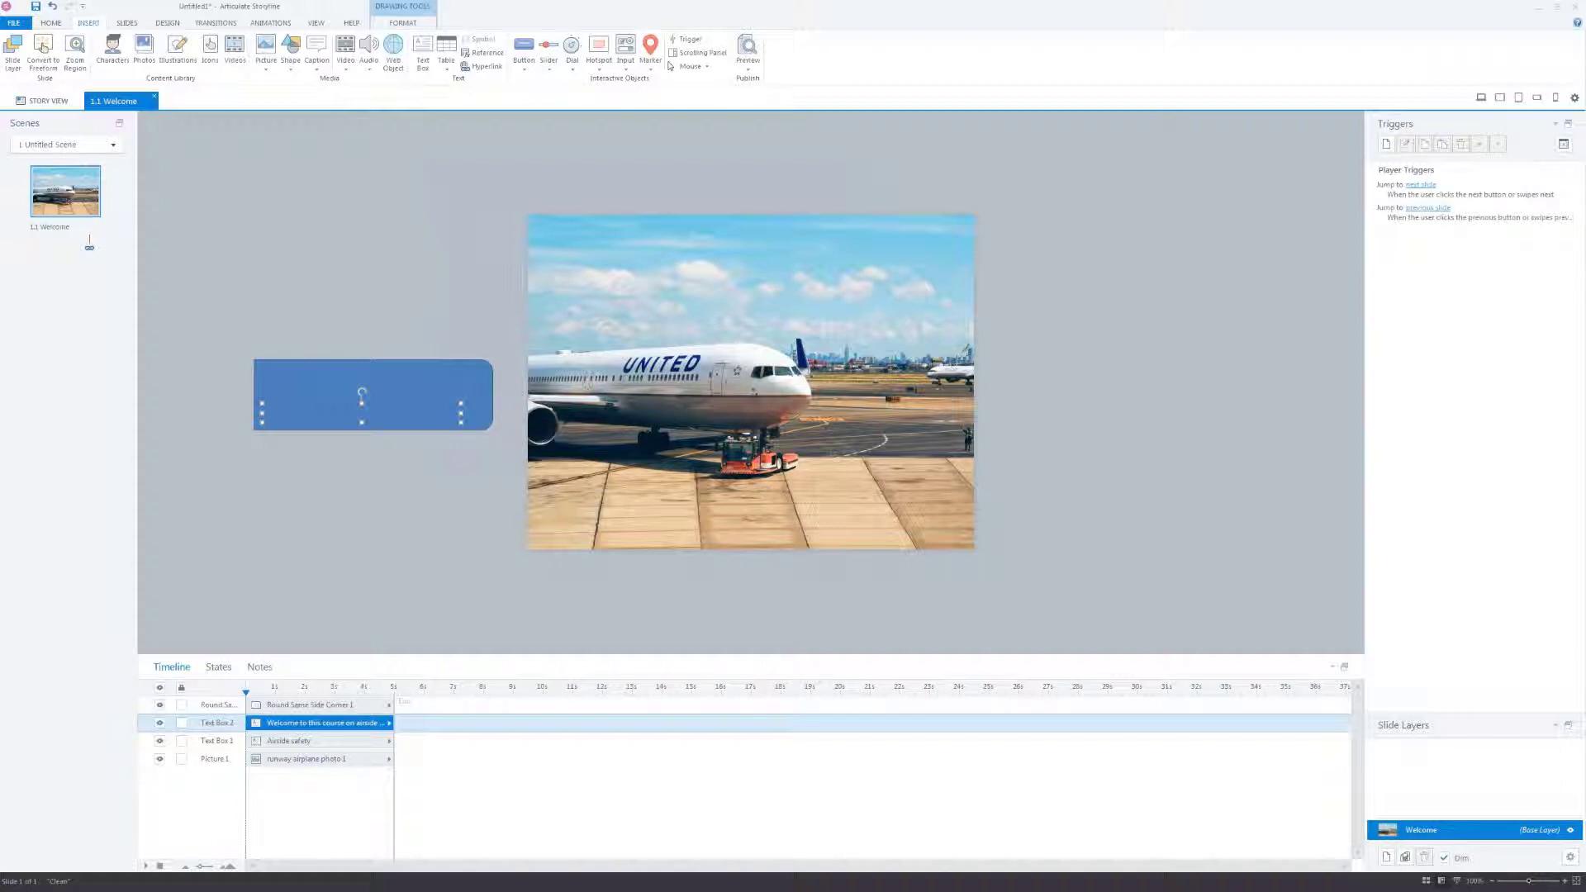
click(335, 740)
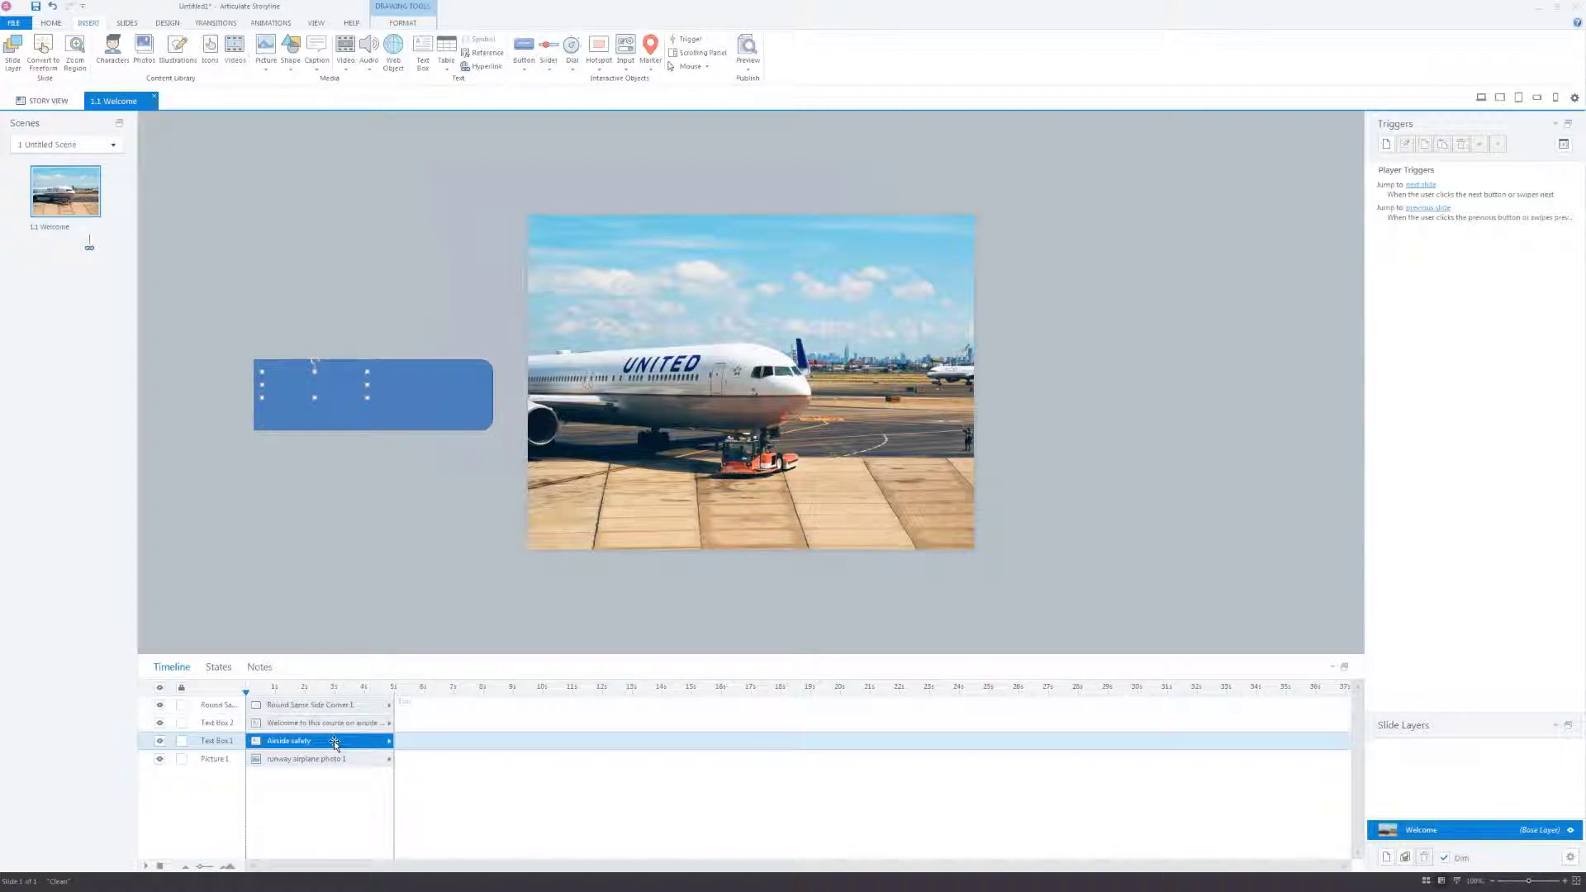
click(338, 706)
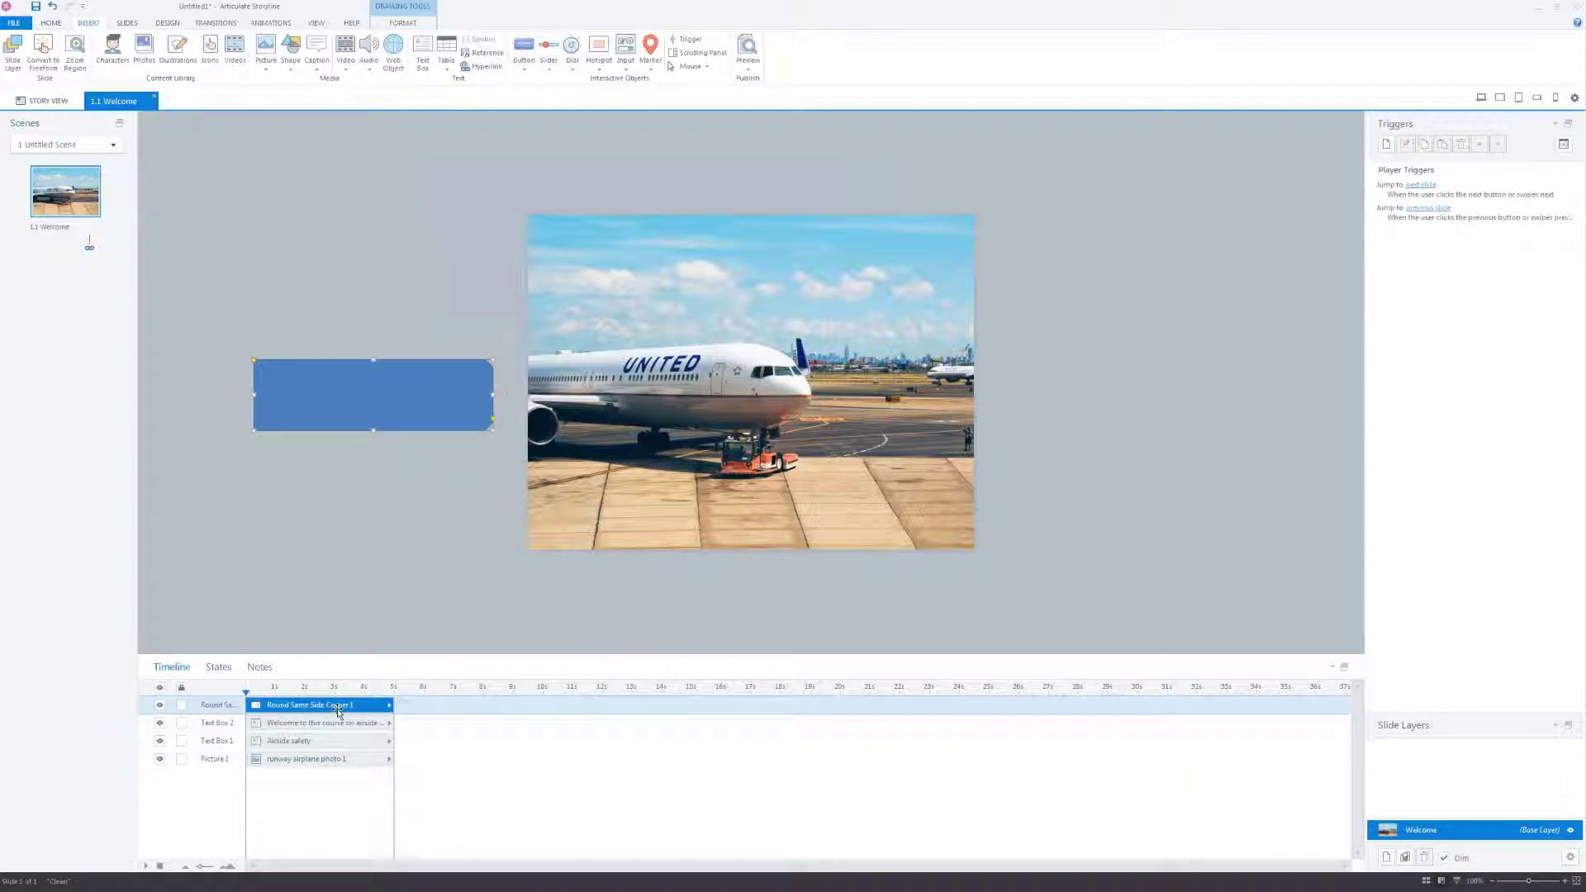
drag(338, 707, 337, 741)
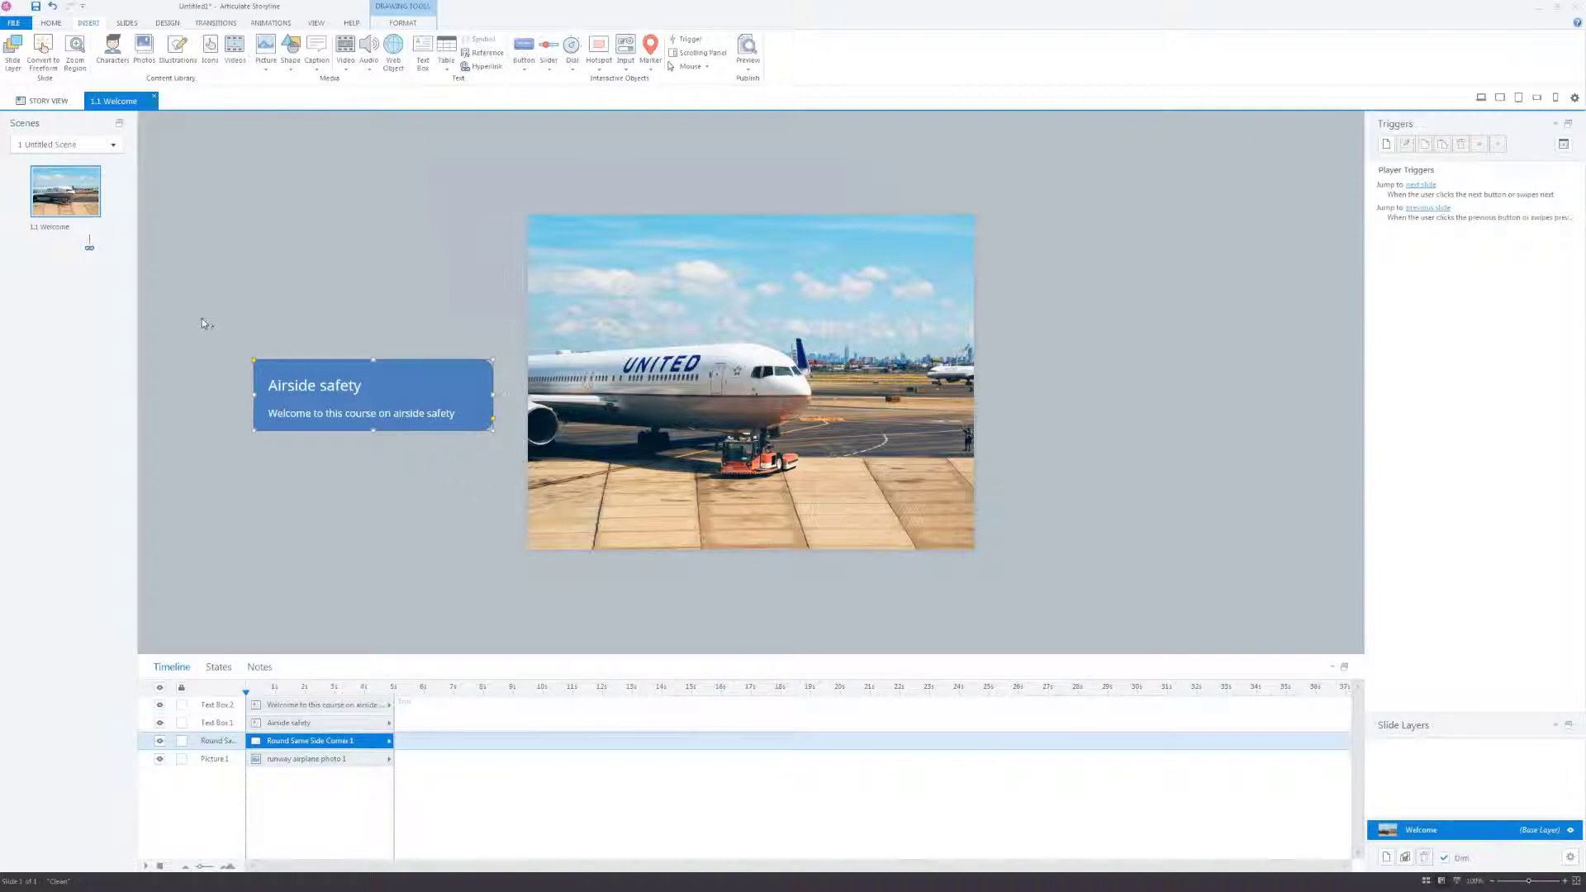
Step: Move the rectangle and both texts together onto the slide, flush with its left edge and about 41 px from its top
drag(201, 318, 516, 467)
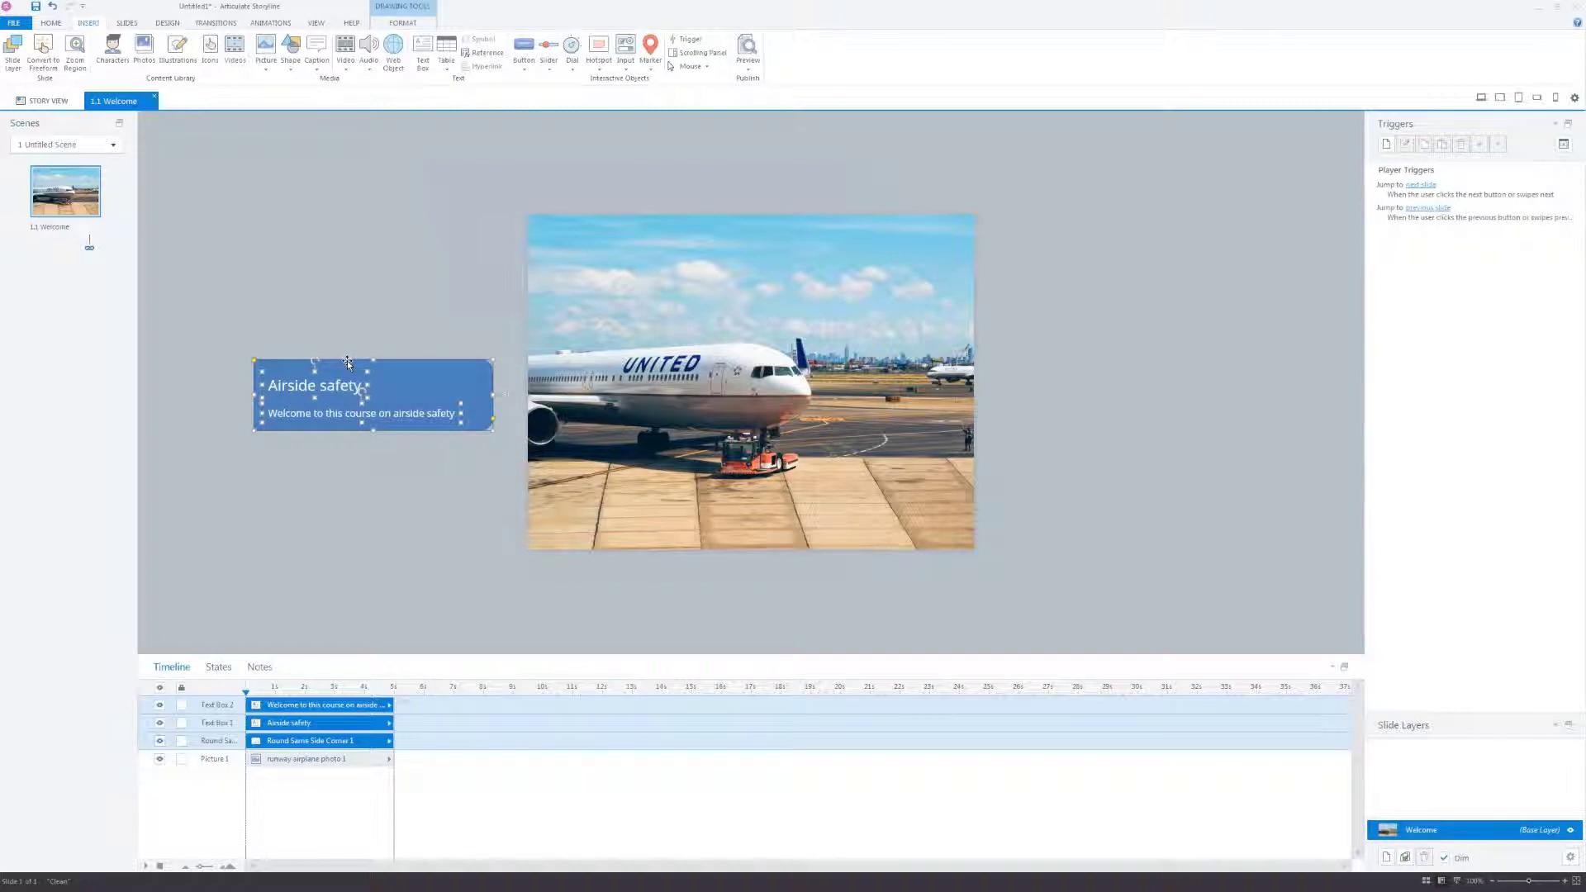
drag(347, 360, 624, 241)
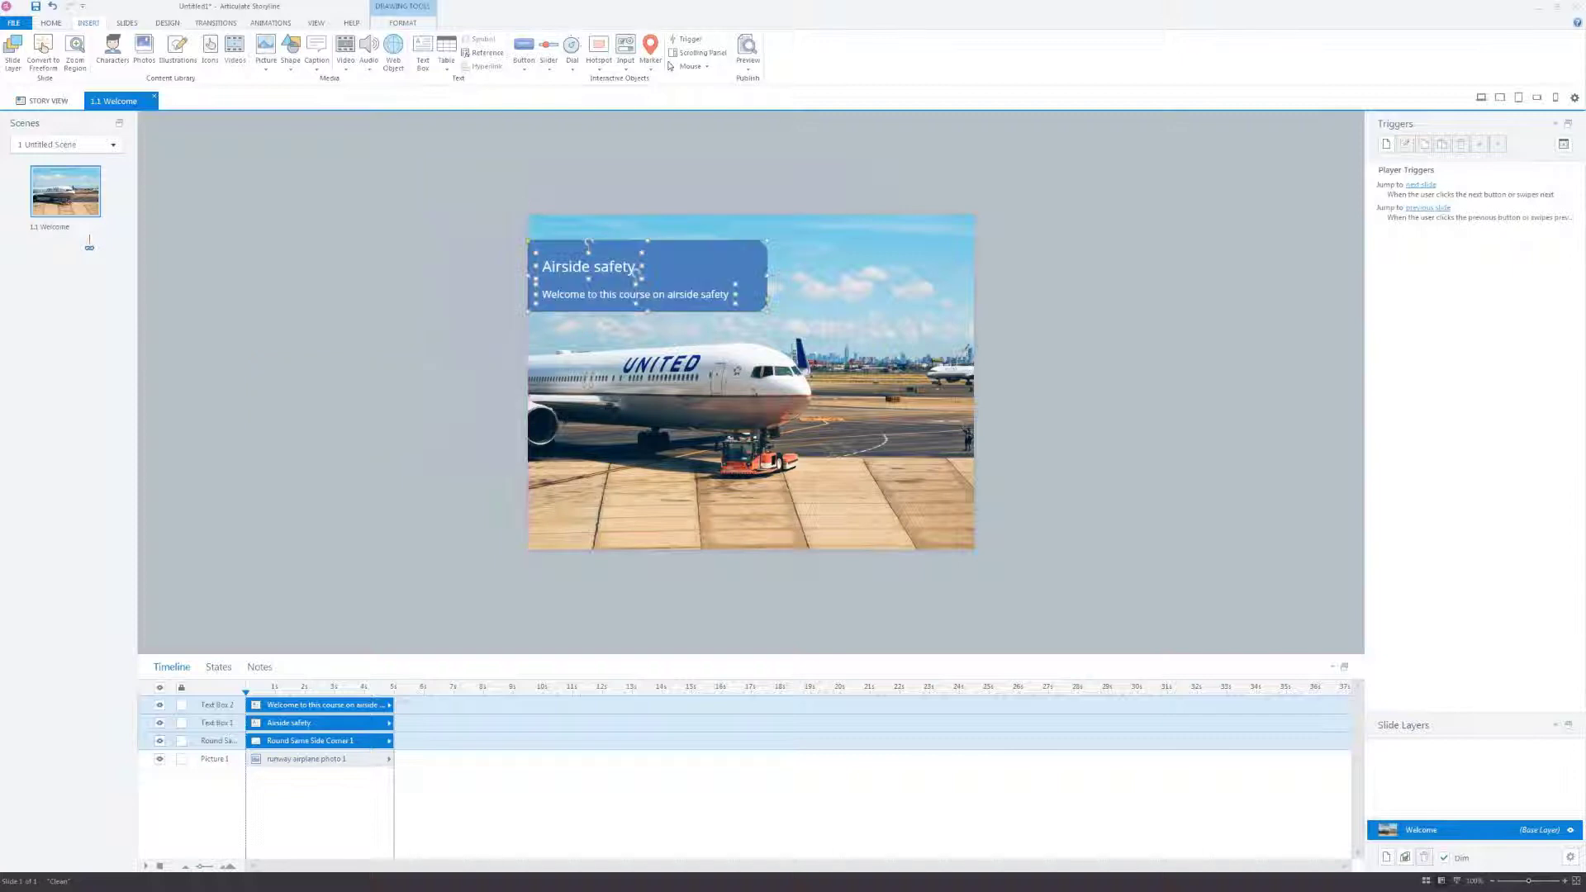
click(430, 401)
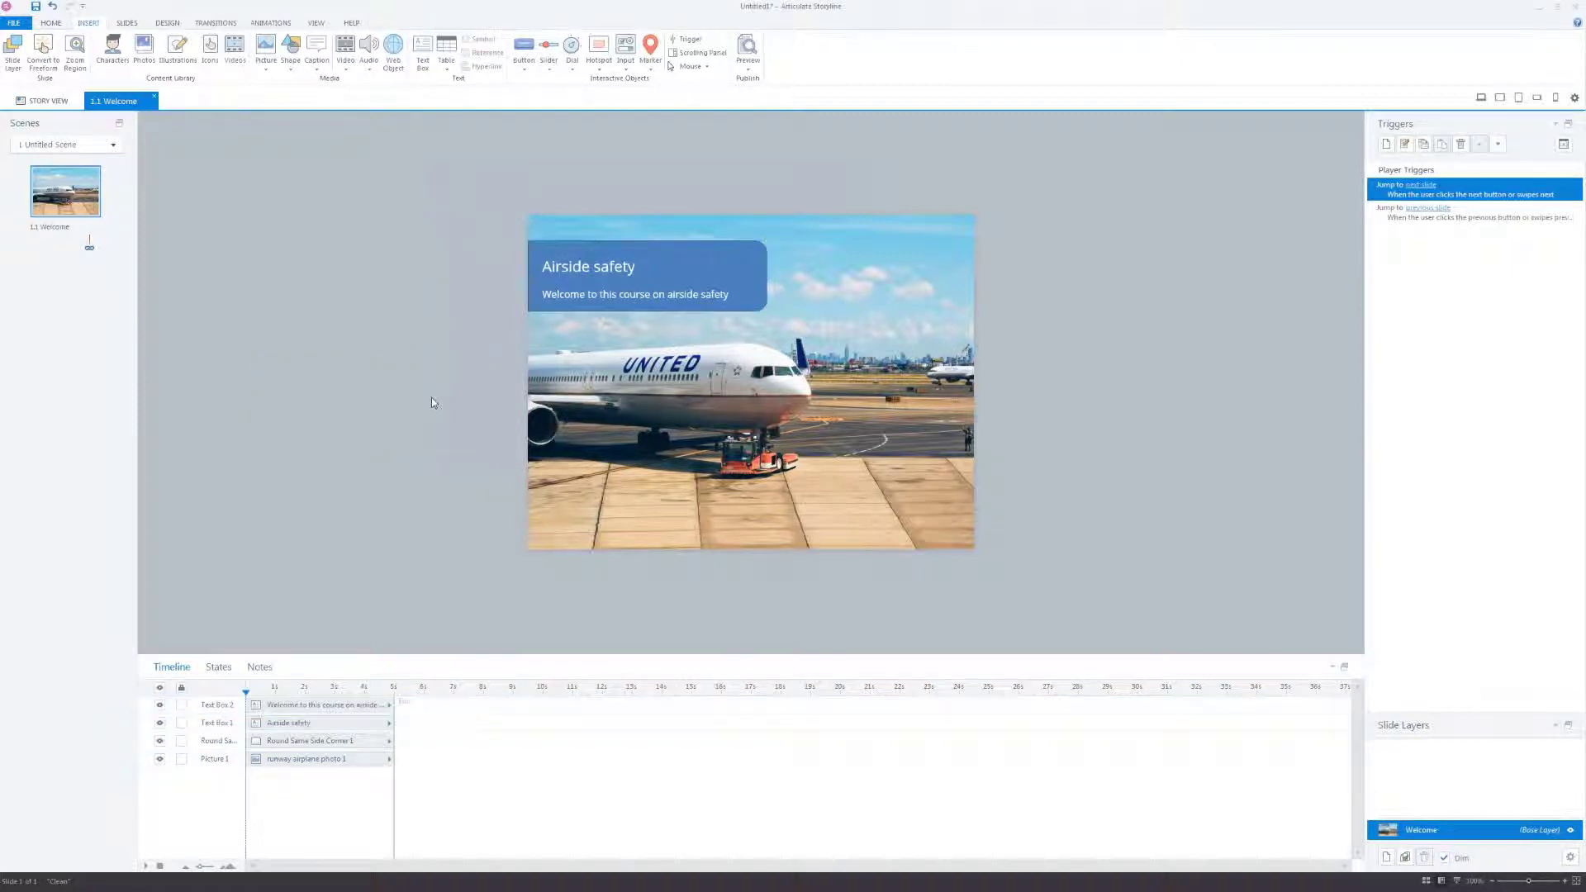
Step: Apply the bright blue shape style with white text to the rectangle behind the title and welcome text
click(760, 246)
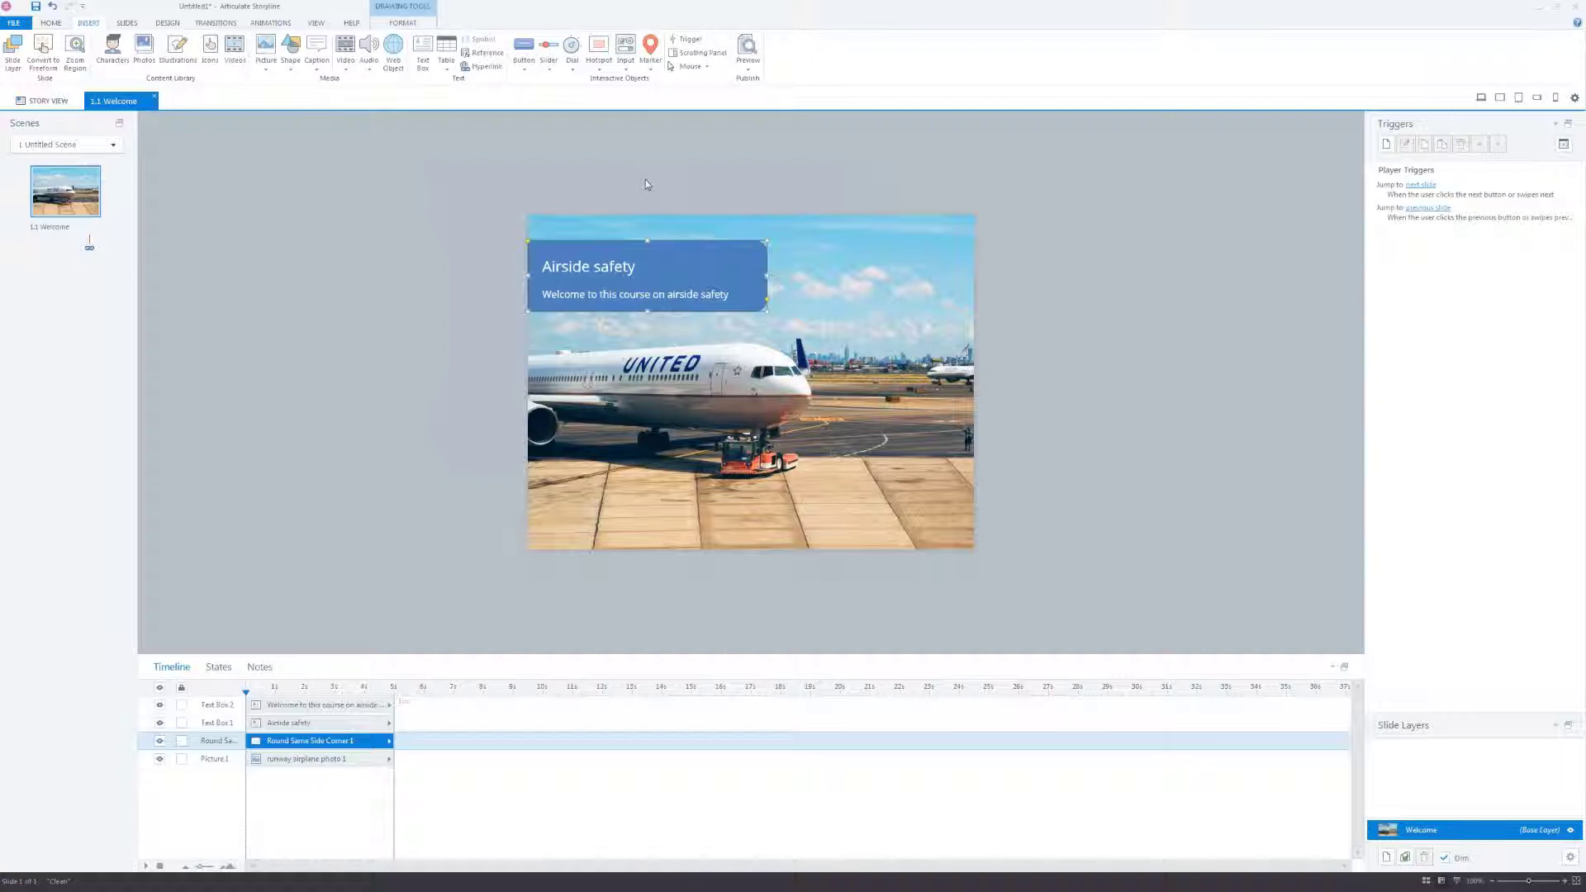
click(665, 193)
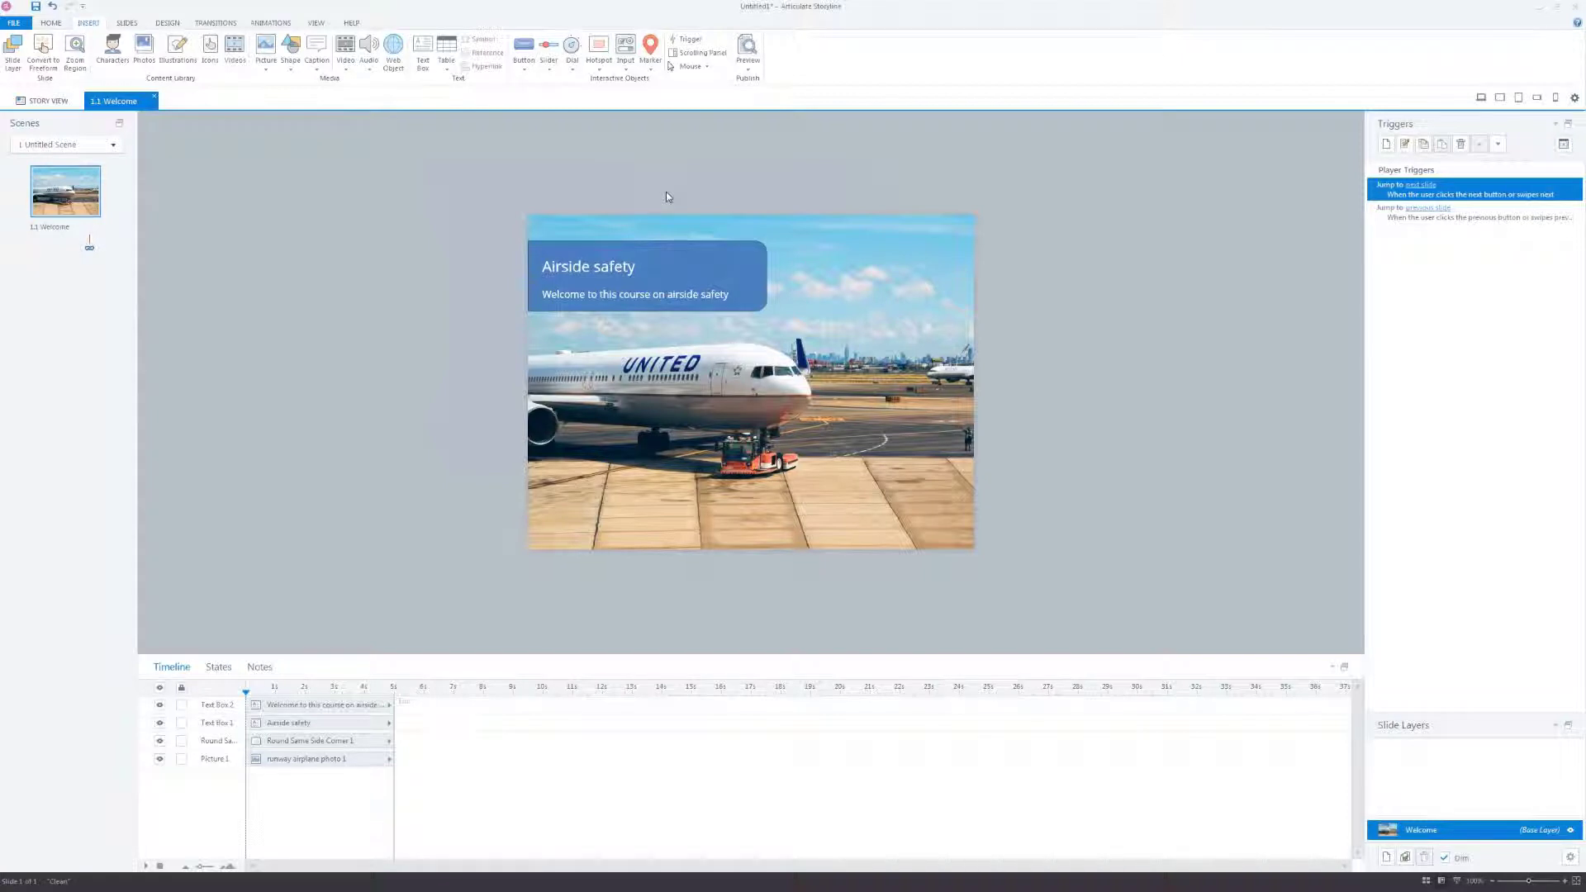
click(696, 253)
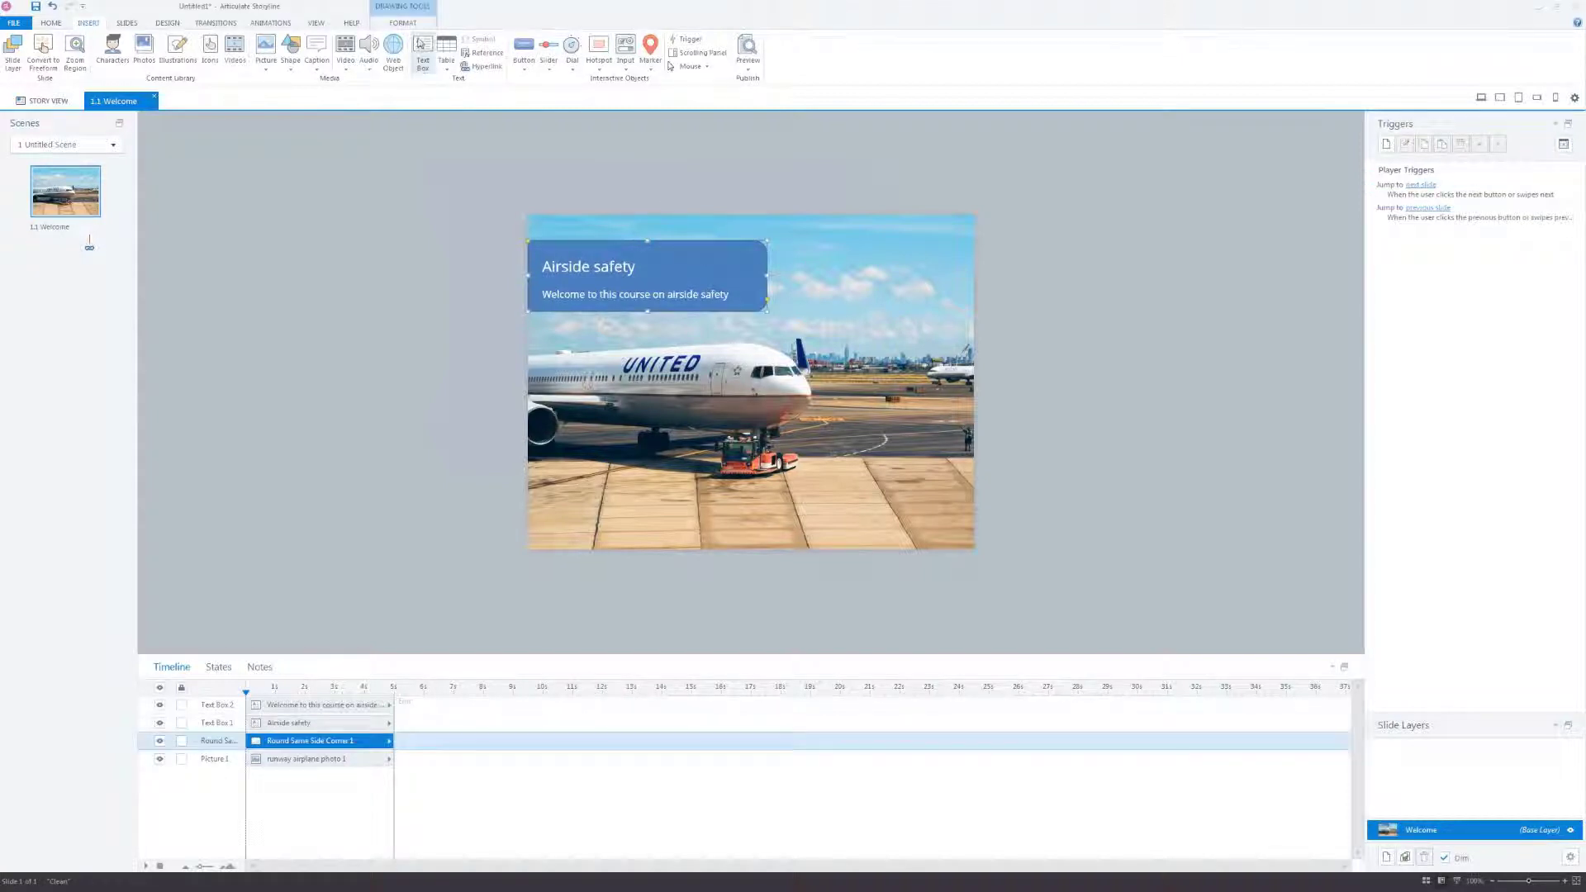
click(404, 23)
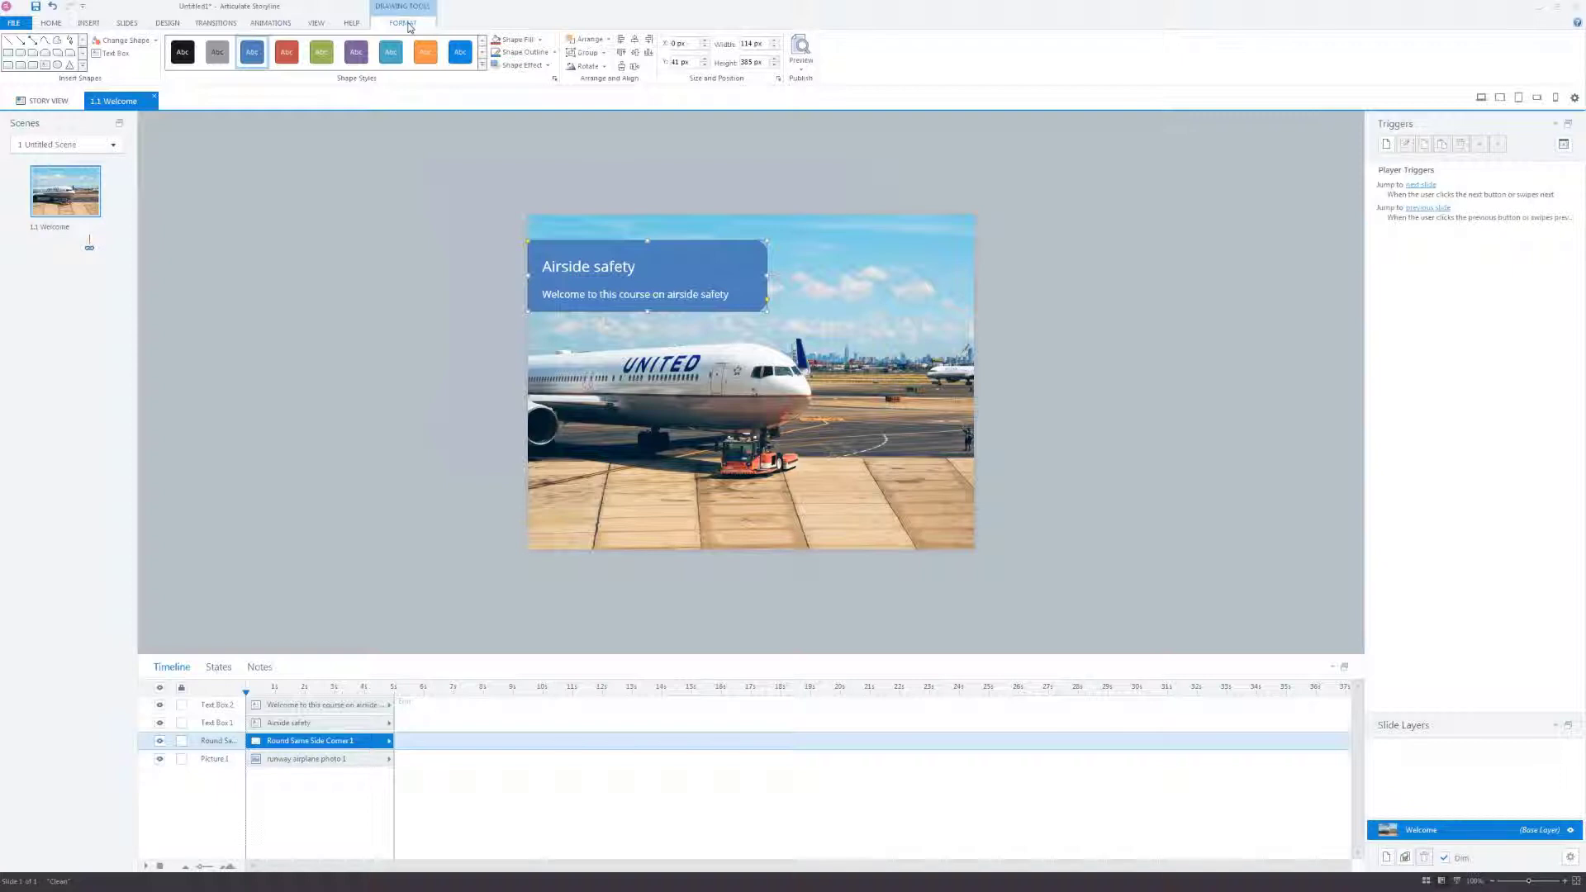
click(460, 52)
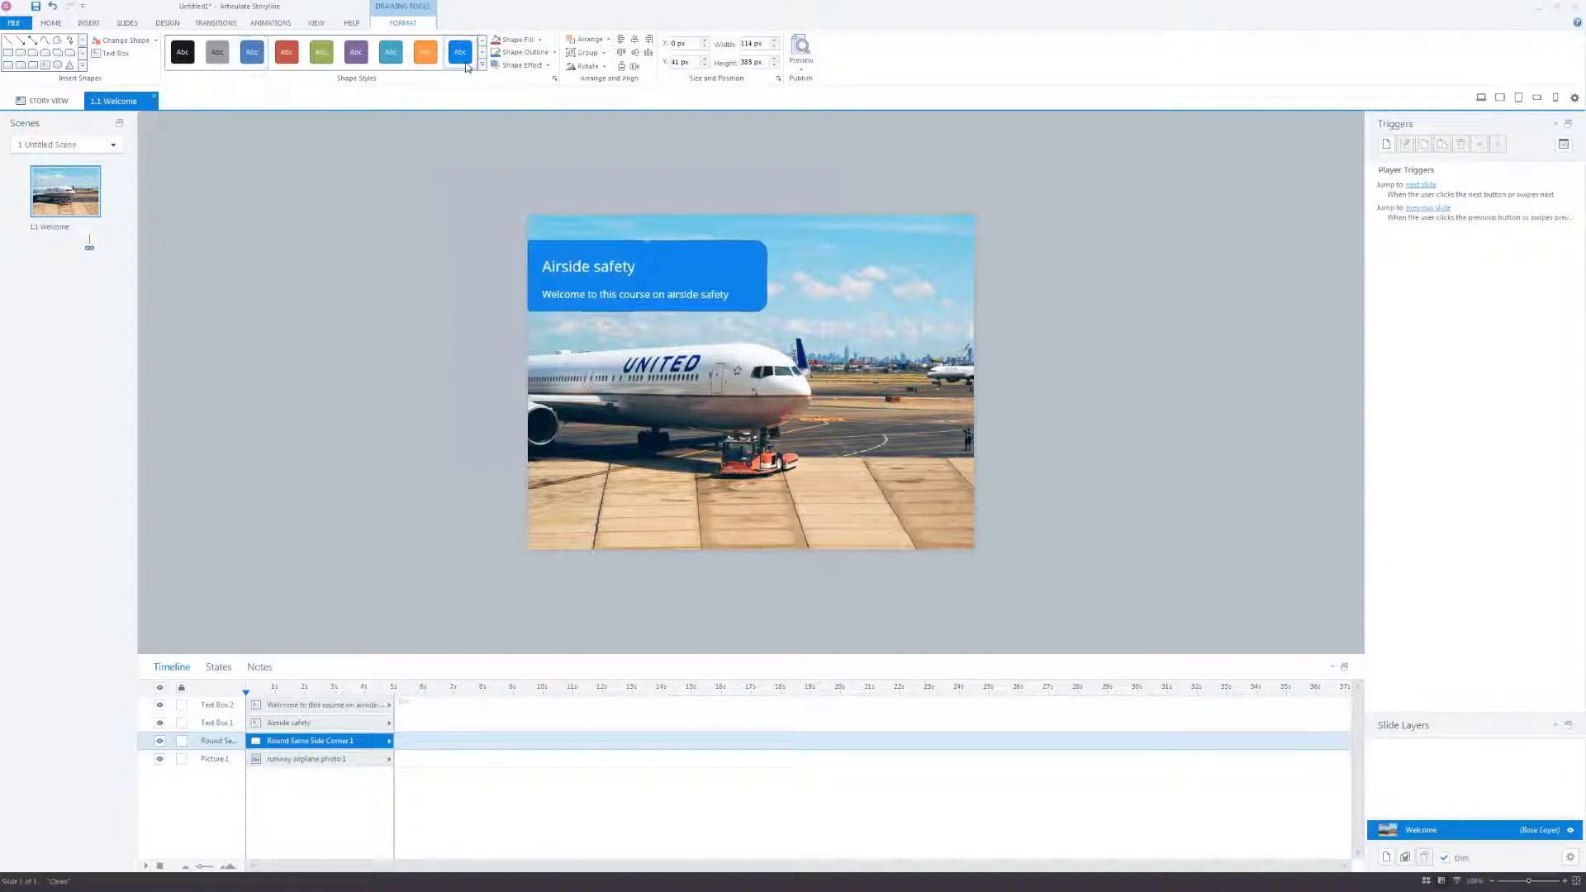
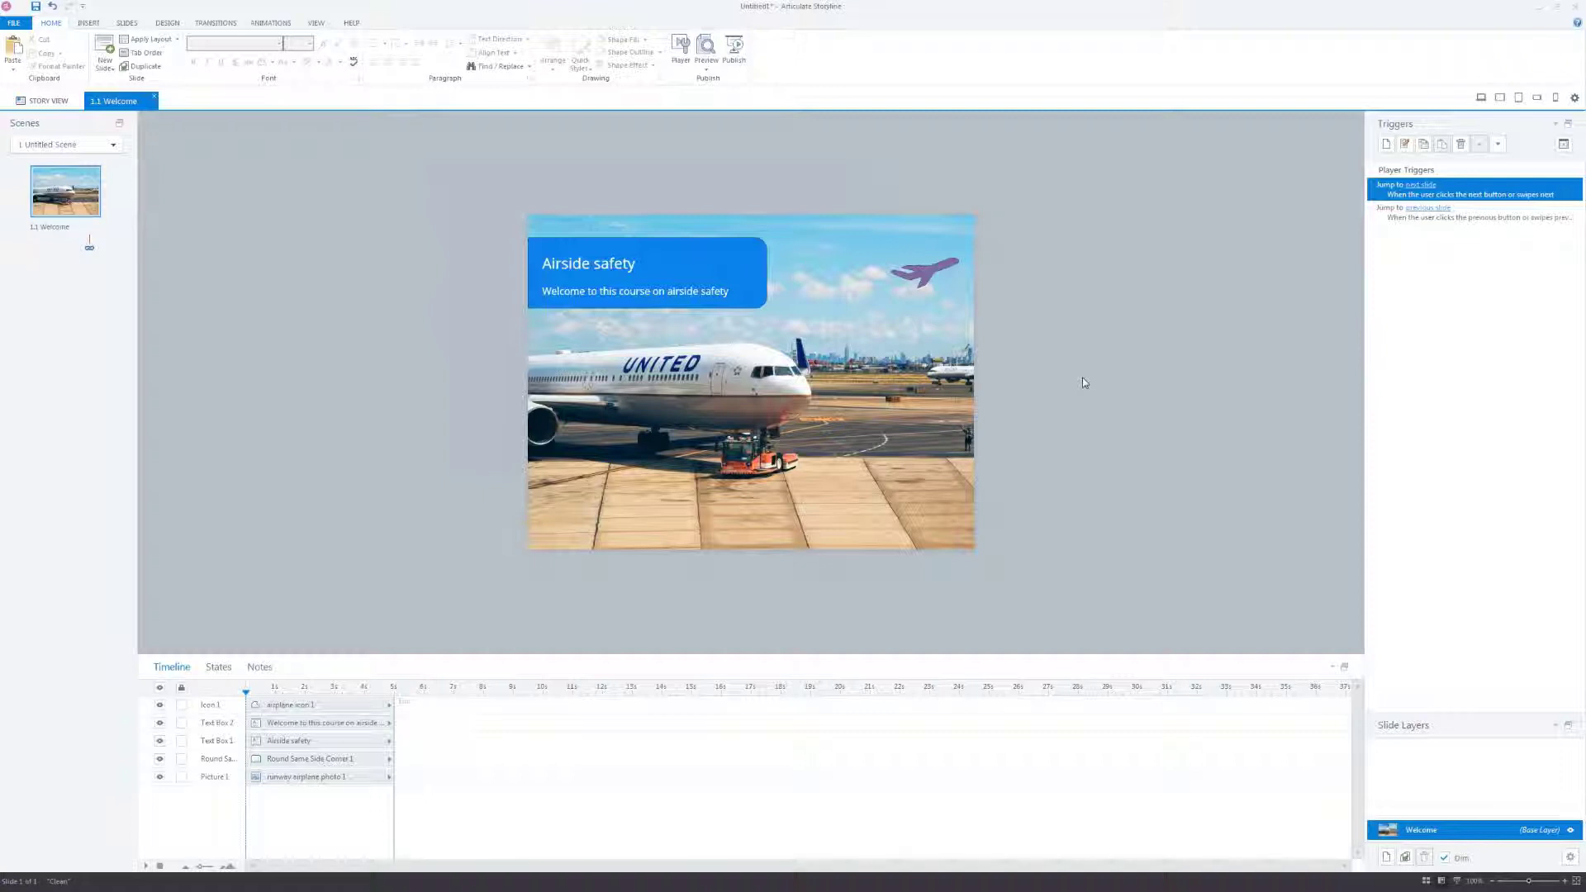
Step: Add a new slide with the Blank basic layout after the Welcome slide
right_click(54, 309)
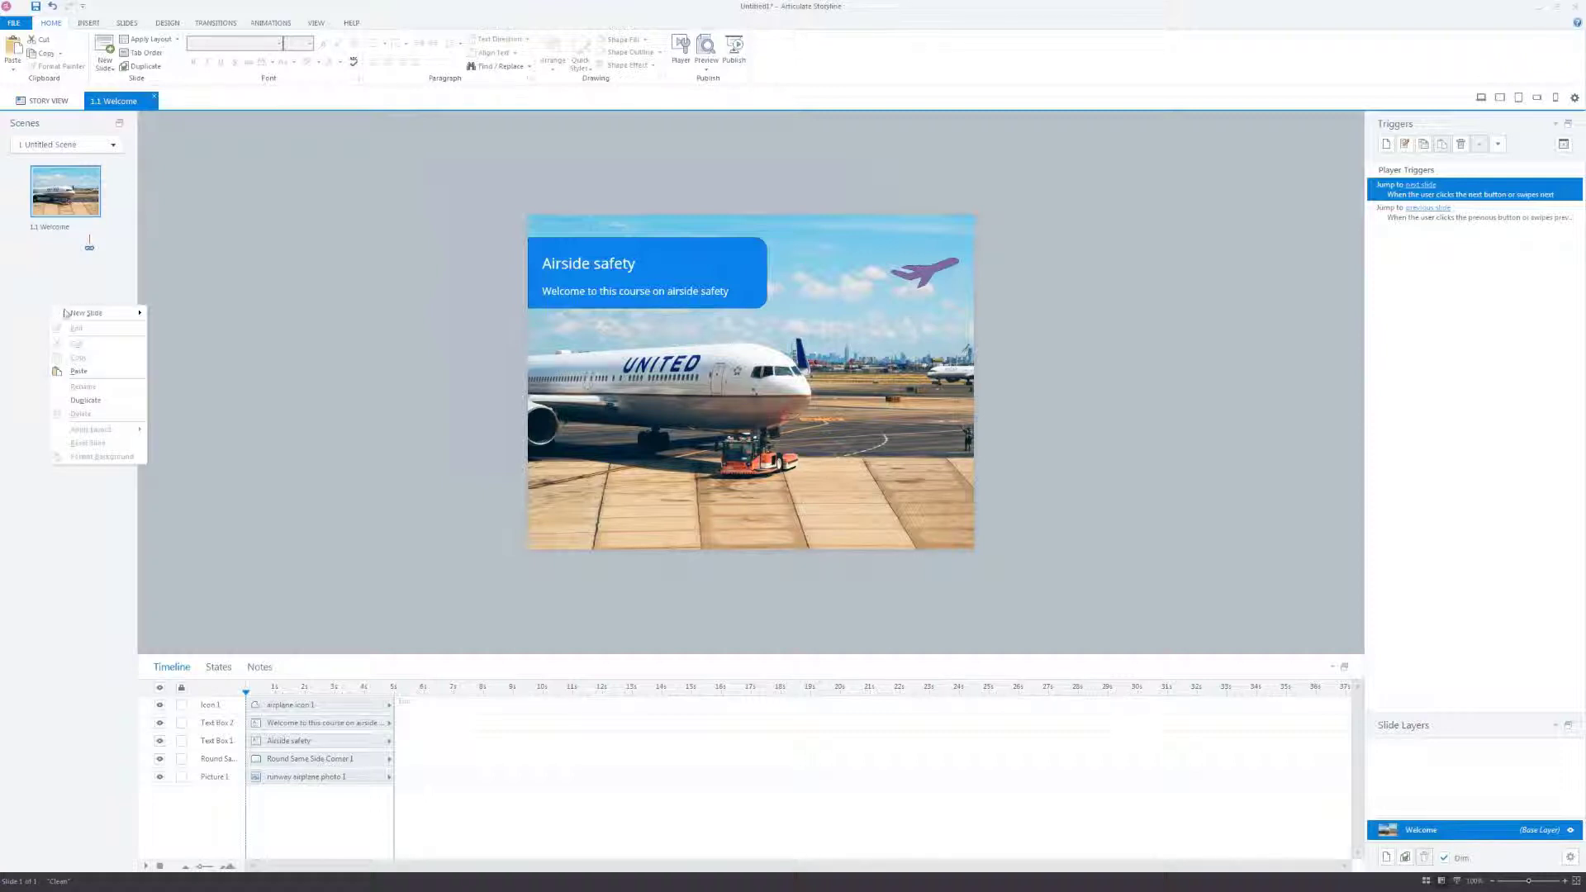
mouse_move(77, 317)
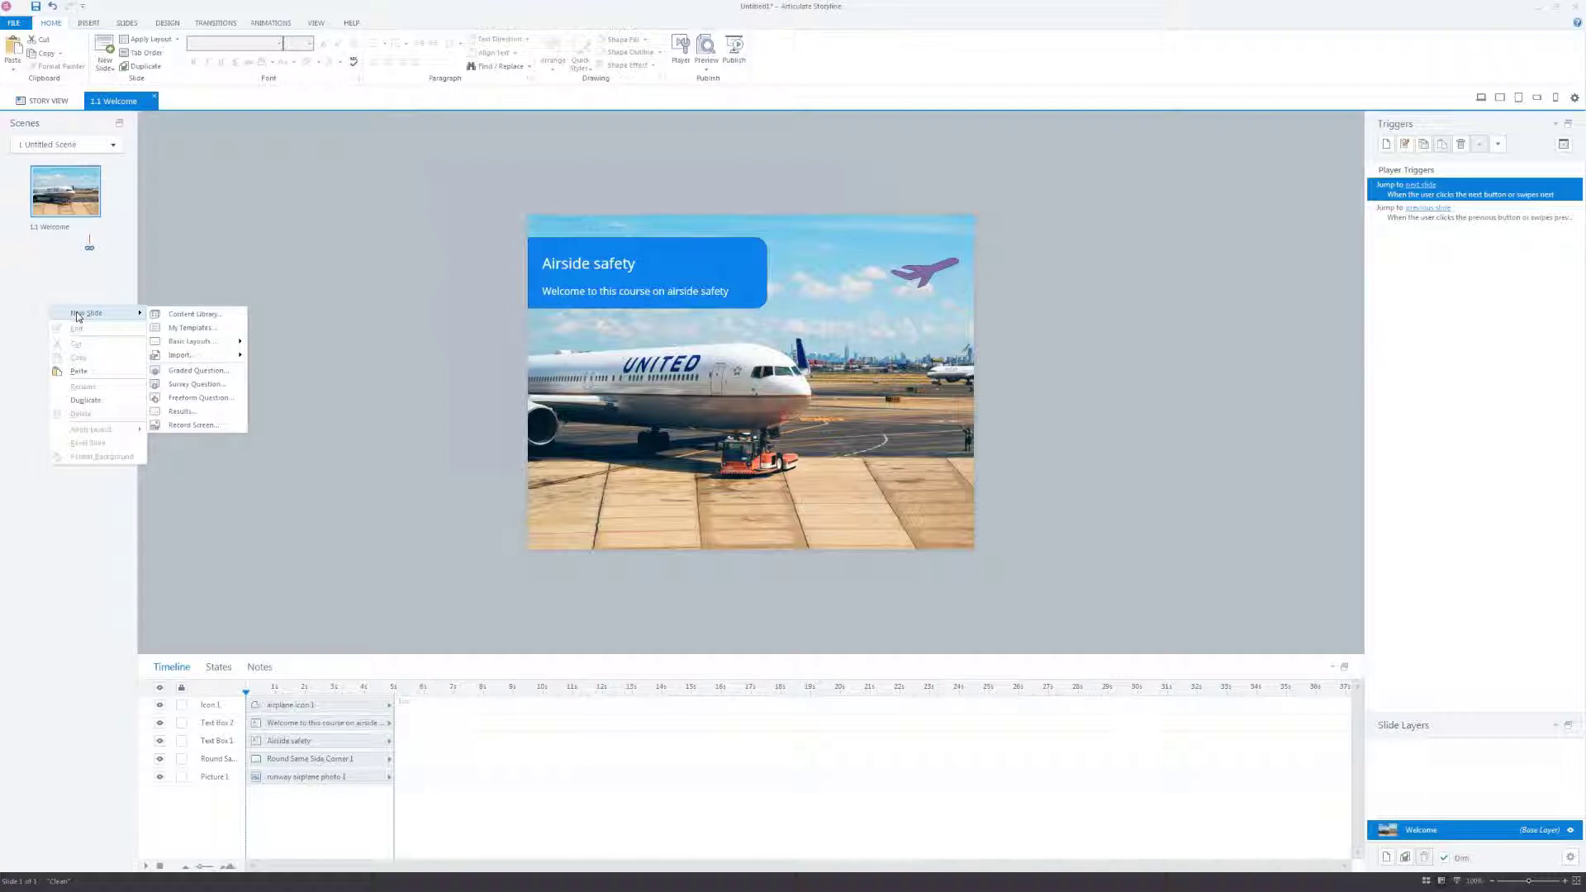
mouse_move(233, 347)
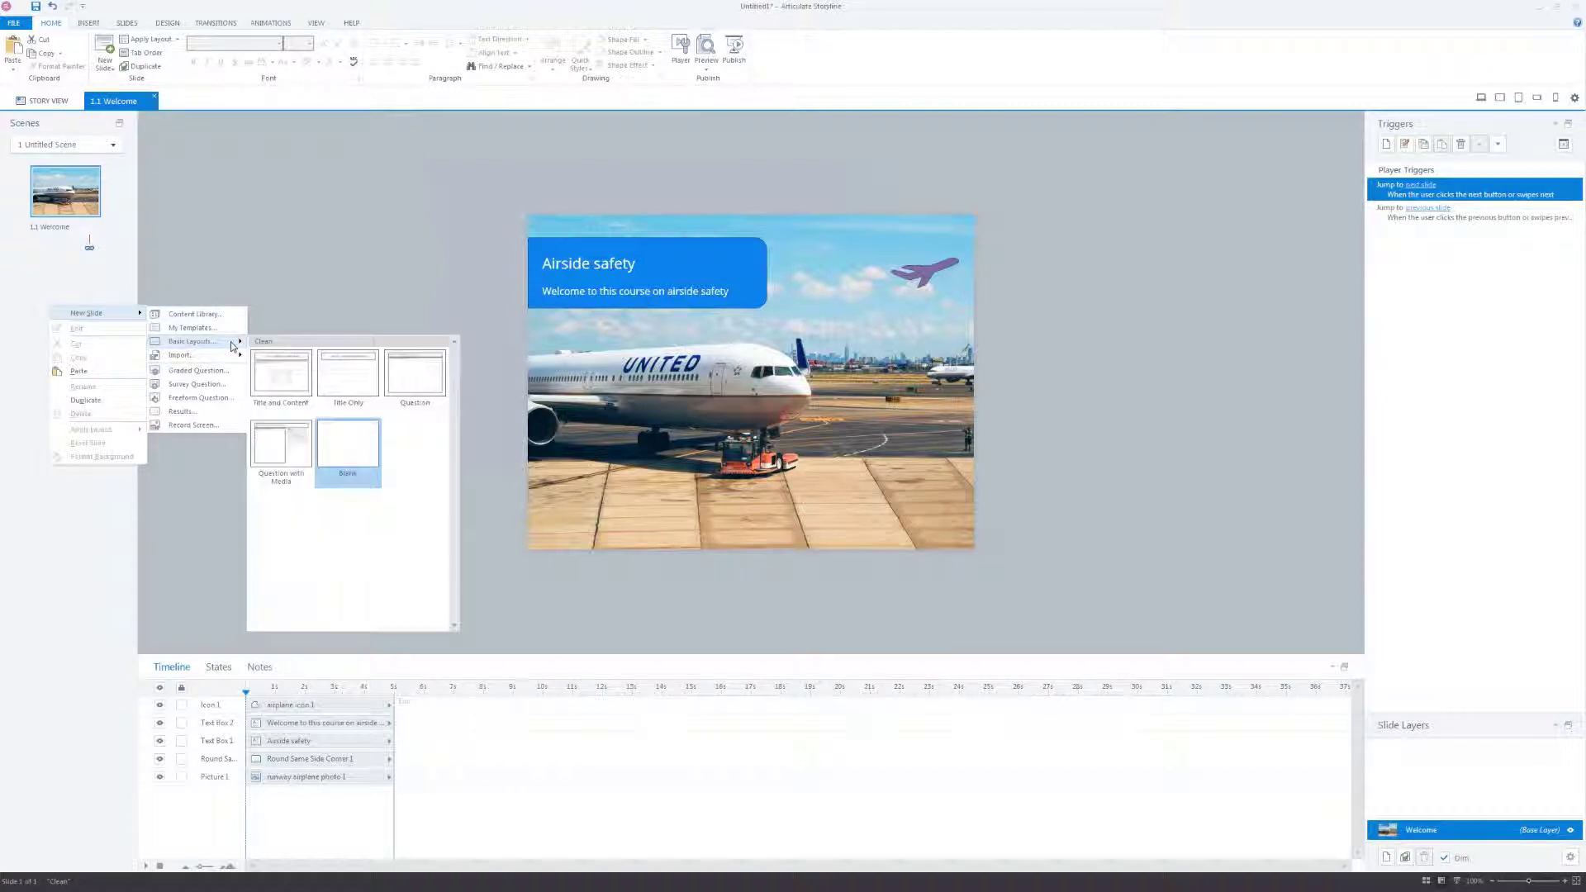
click(367, 449)
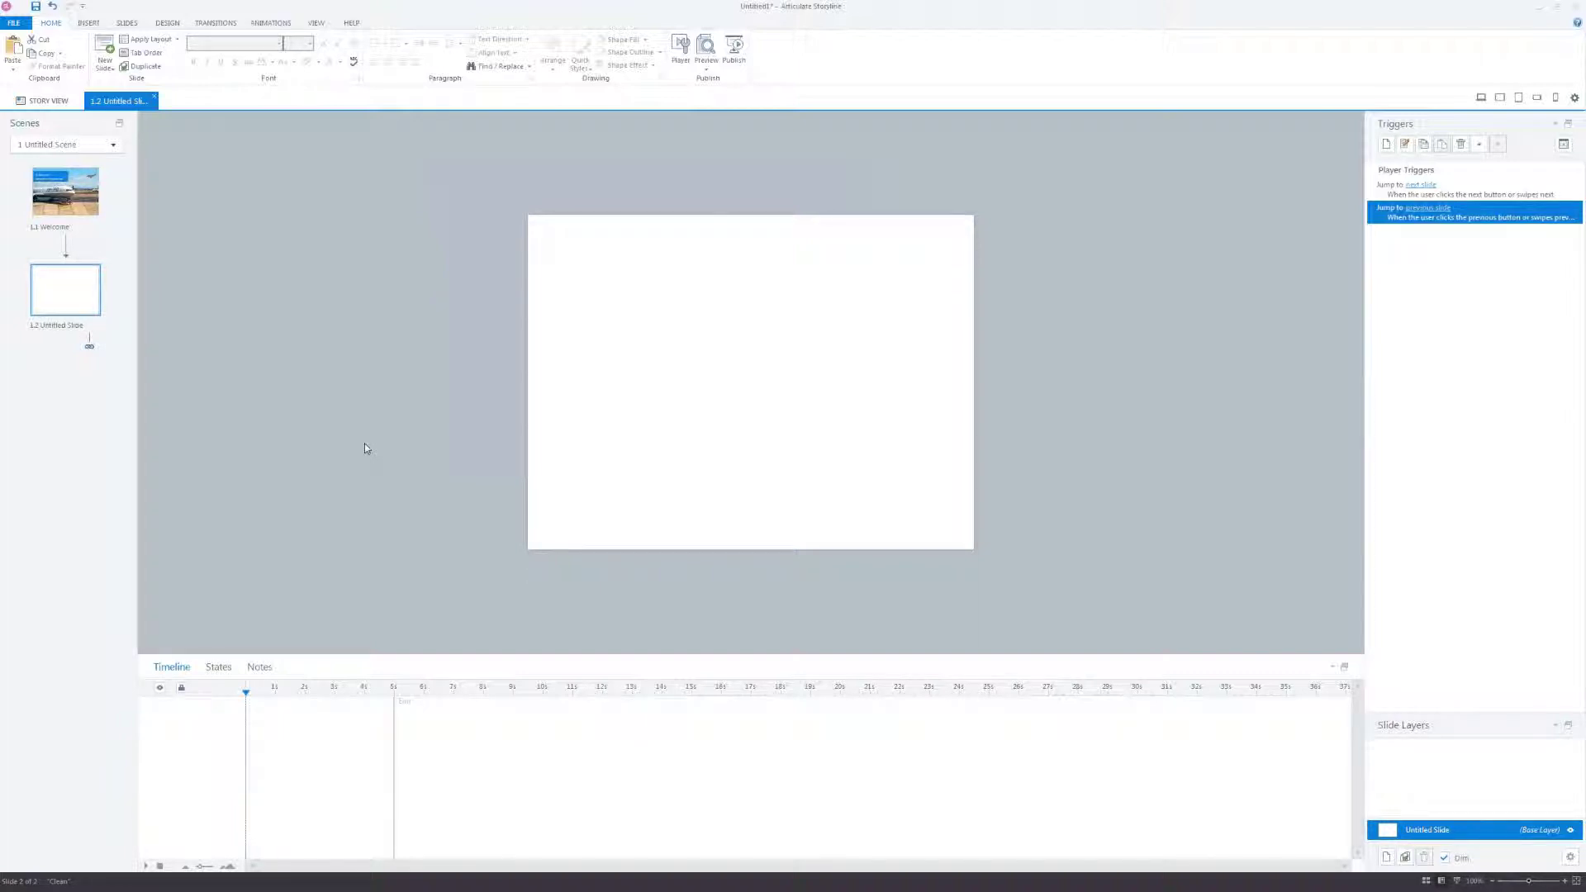
Step: Copy slide 2's title from the Word storyboard and rename the new Storyline slide "Learning Objectives" with it
key(alt+Tab)
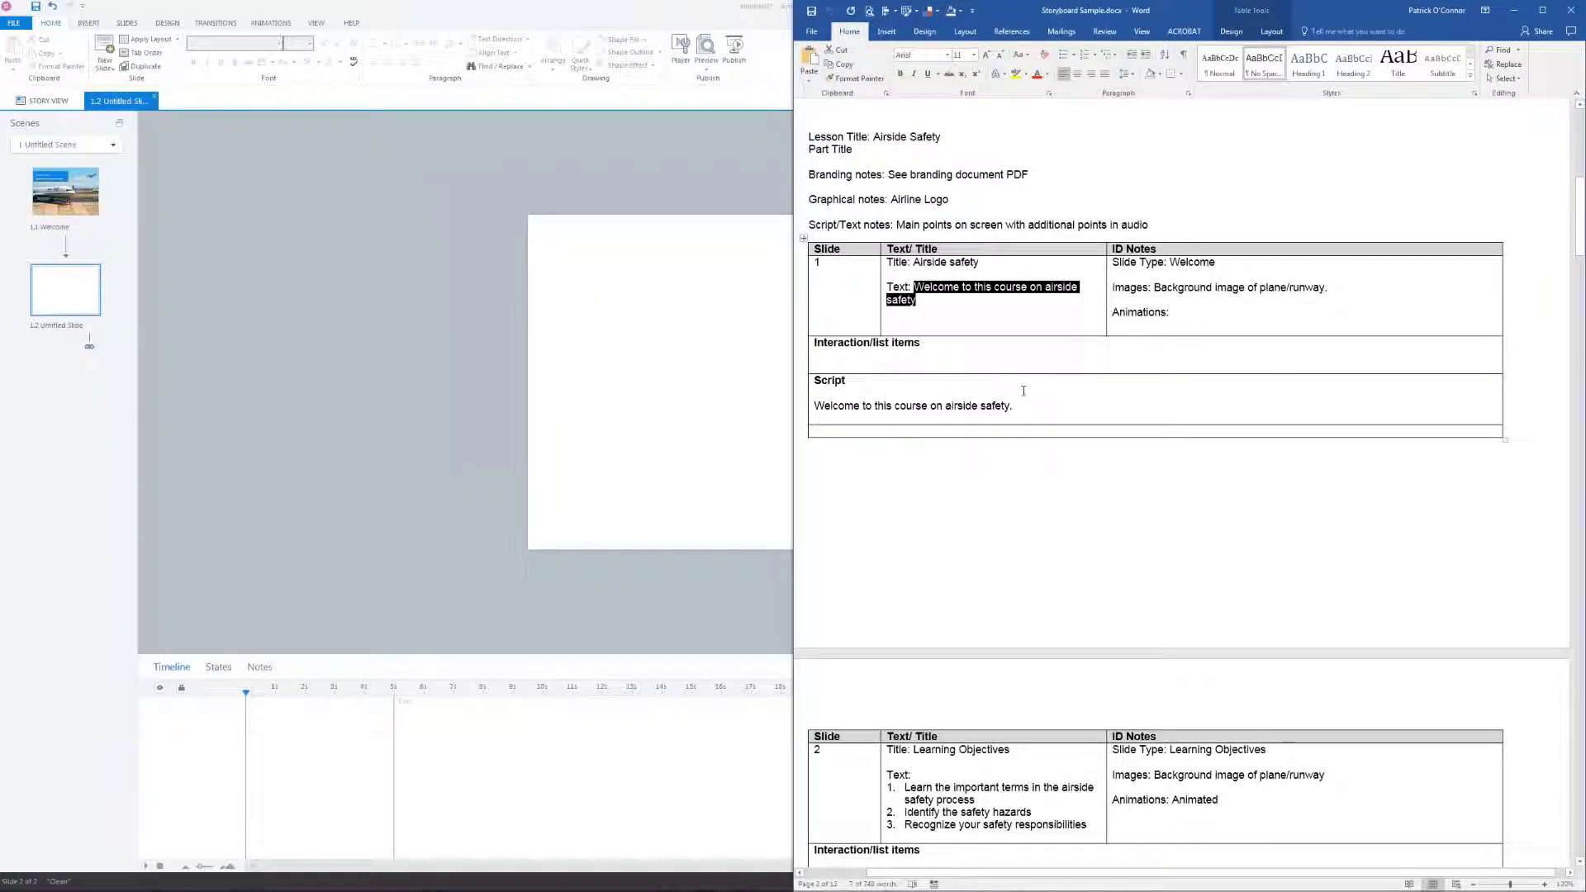
scroll(1042, 429, down, 8)
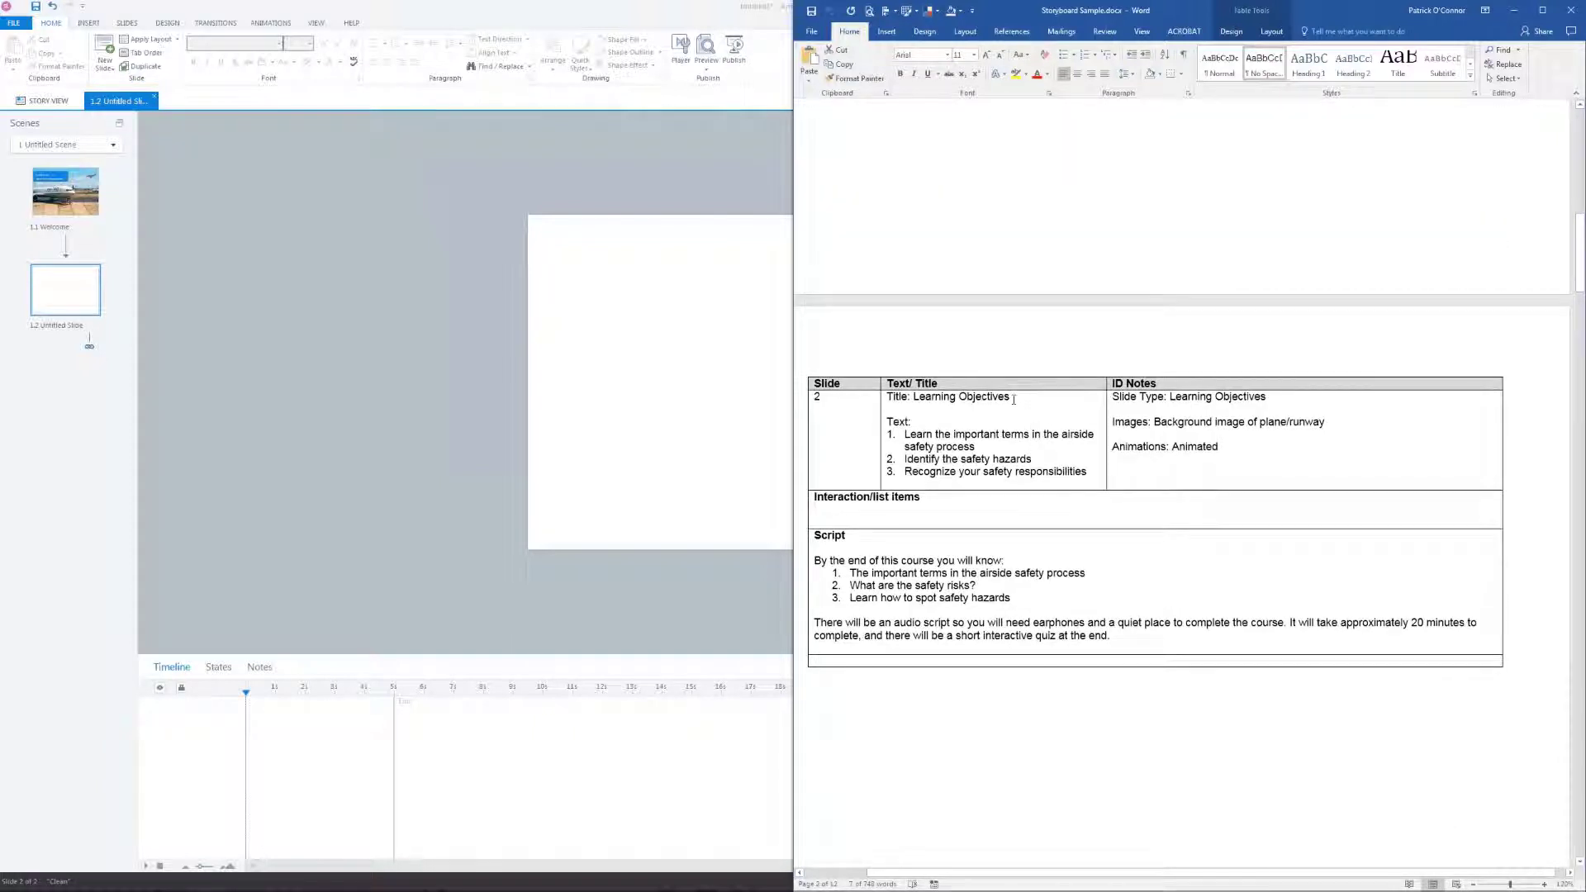
drag(966, 396, 914, 397)
key(ctrl+c)
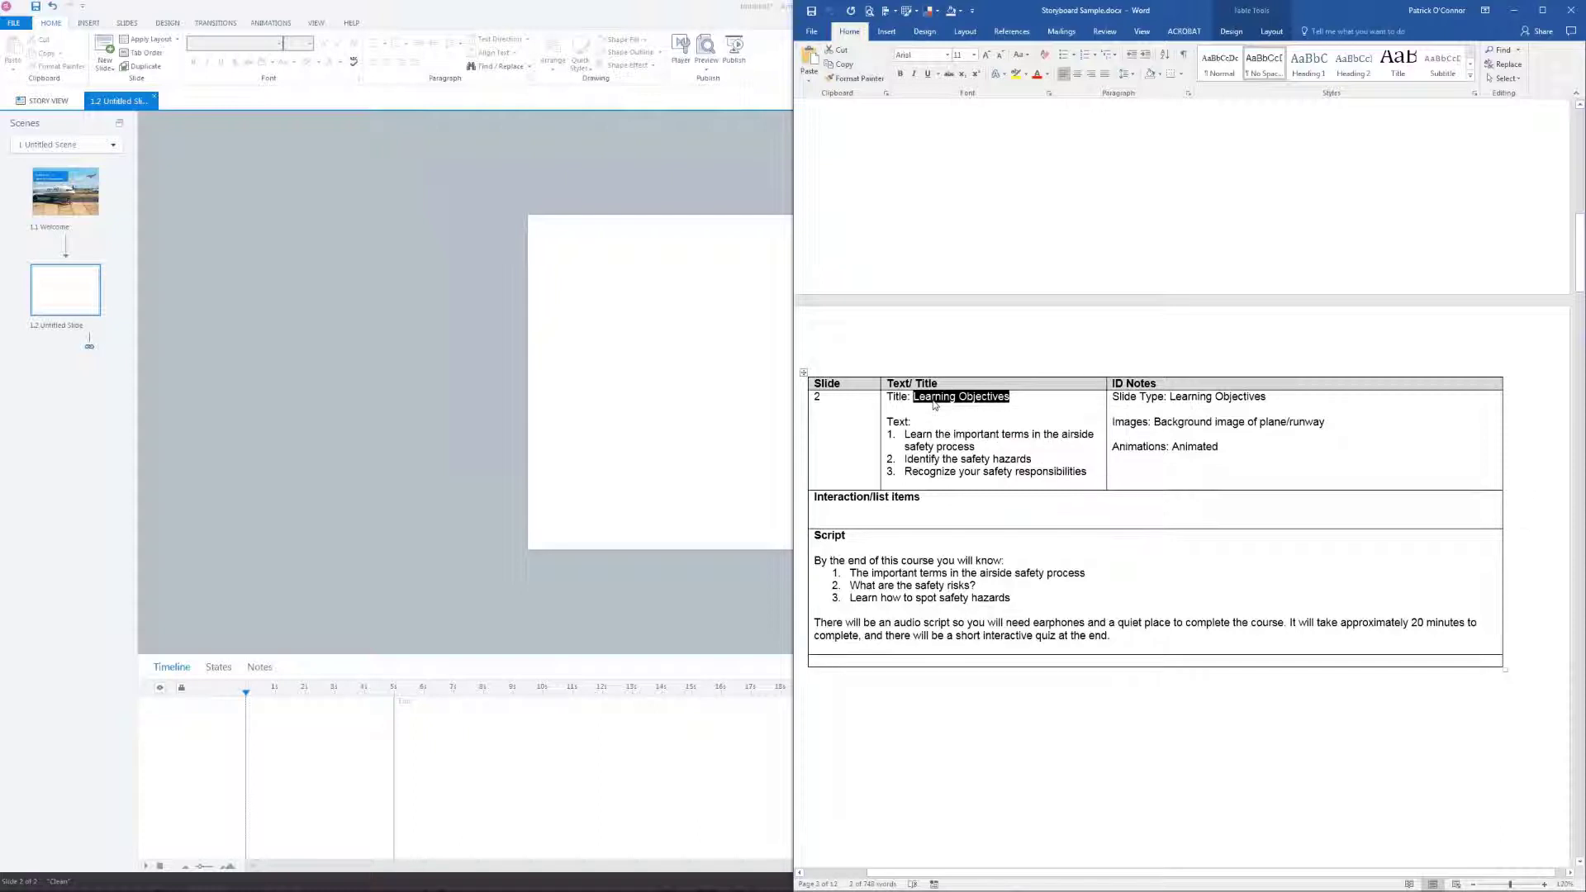
click(59, 331)
click(59, 327)
key(ctrl+v)
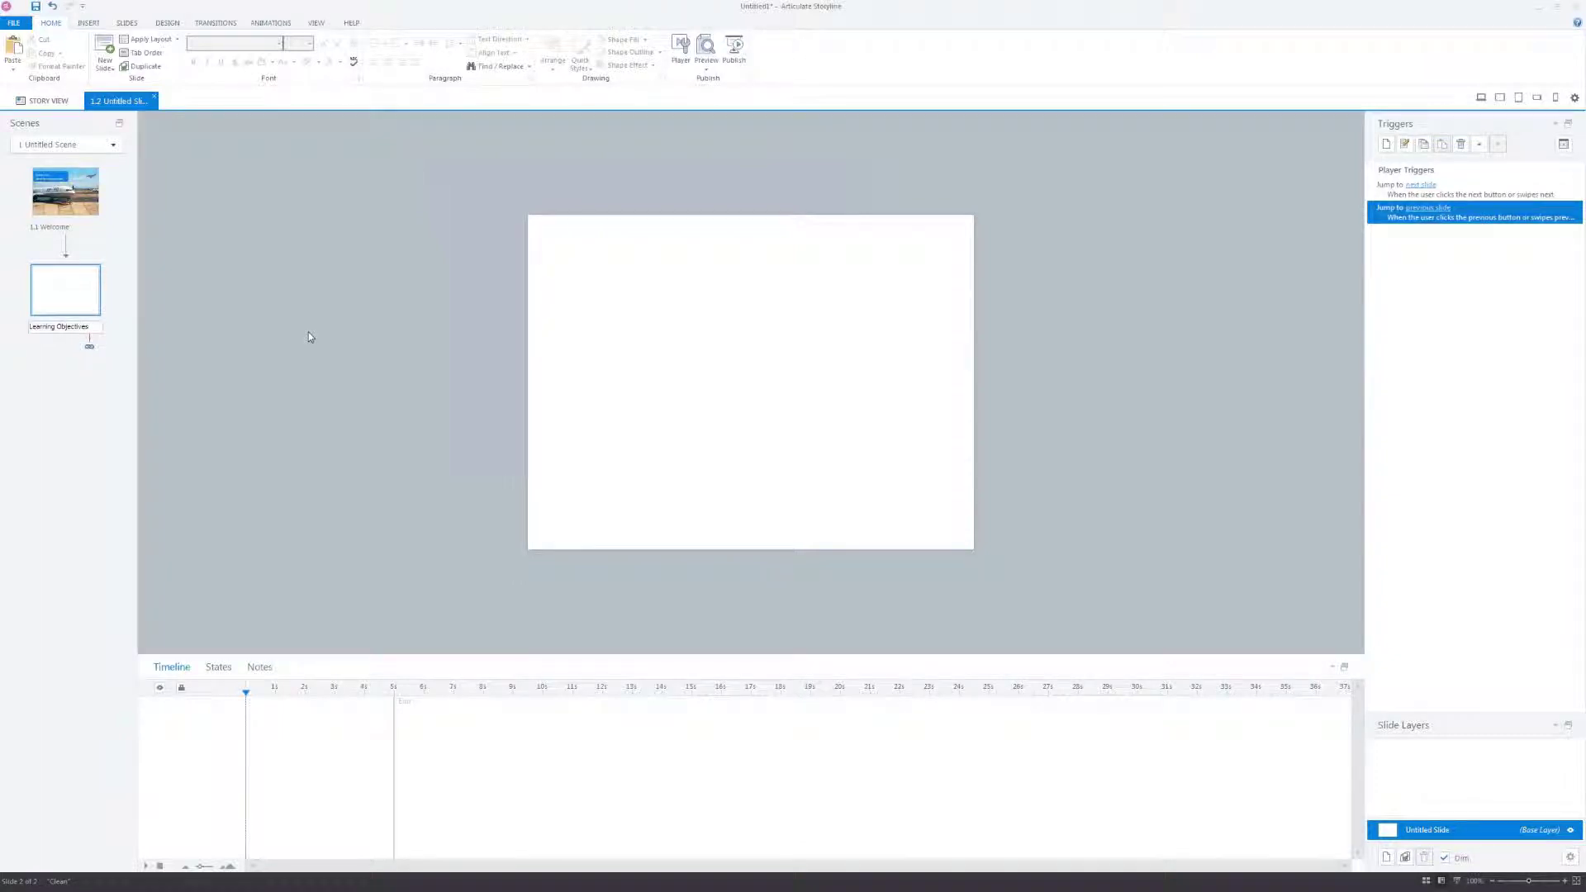
key(Return)
Step: Search the photo library for "runway airplane" and insert the photo of the blue plane's engine under dark clouds on the Learning Objectives slide
key(alt+Tab)
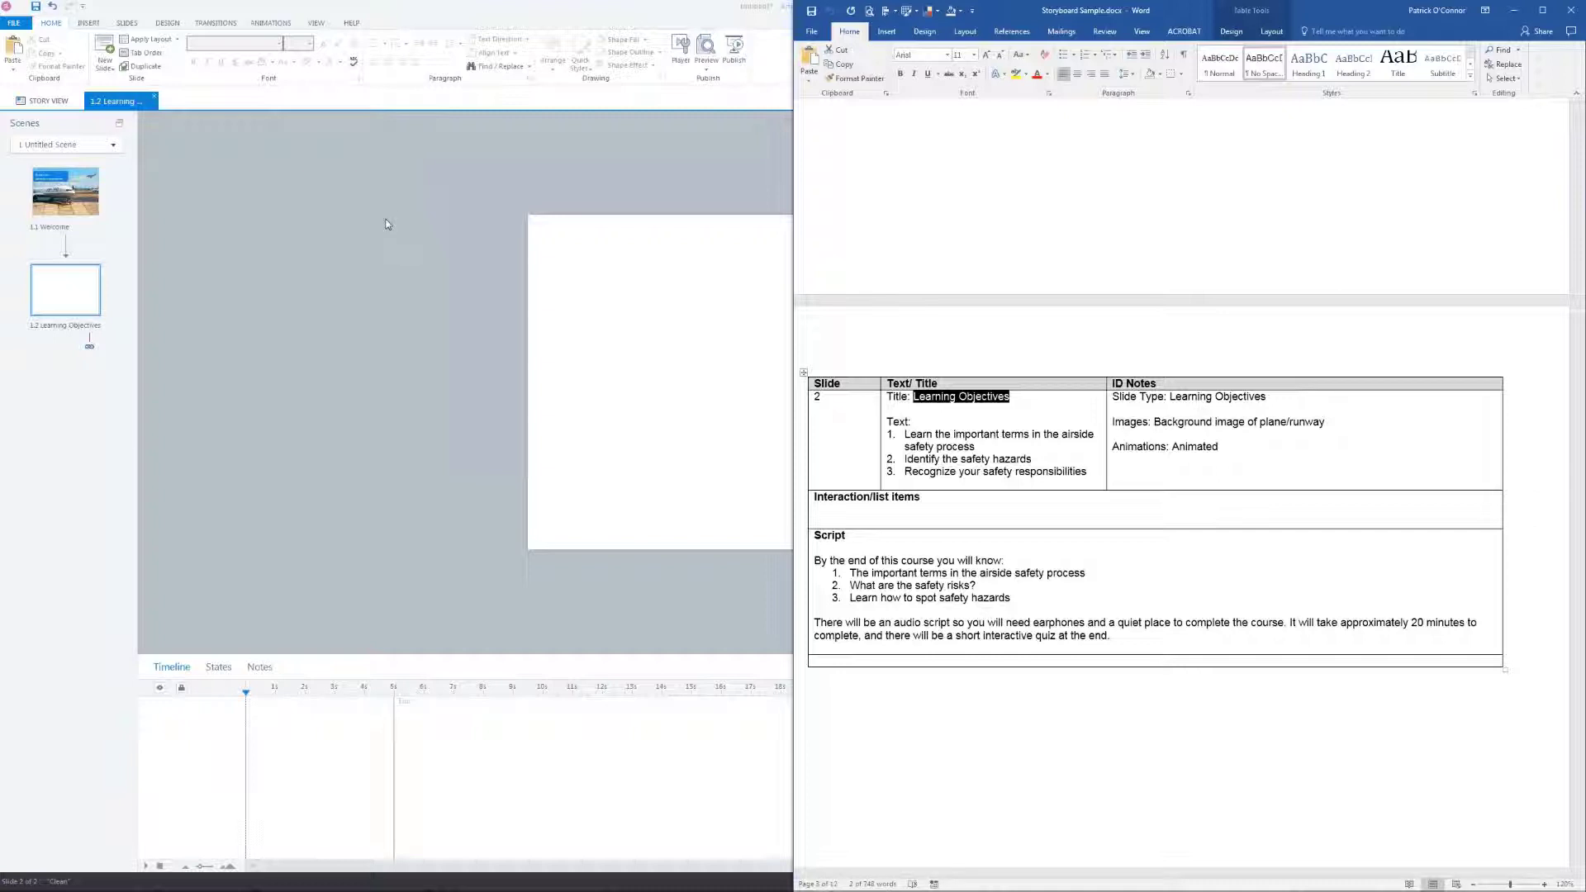
click(87, 25)
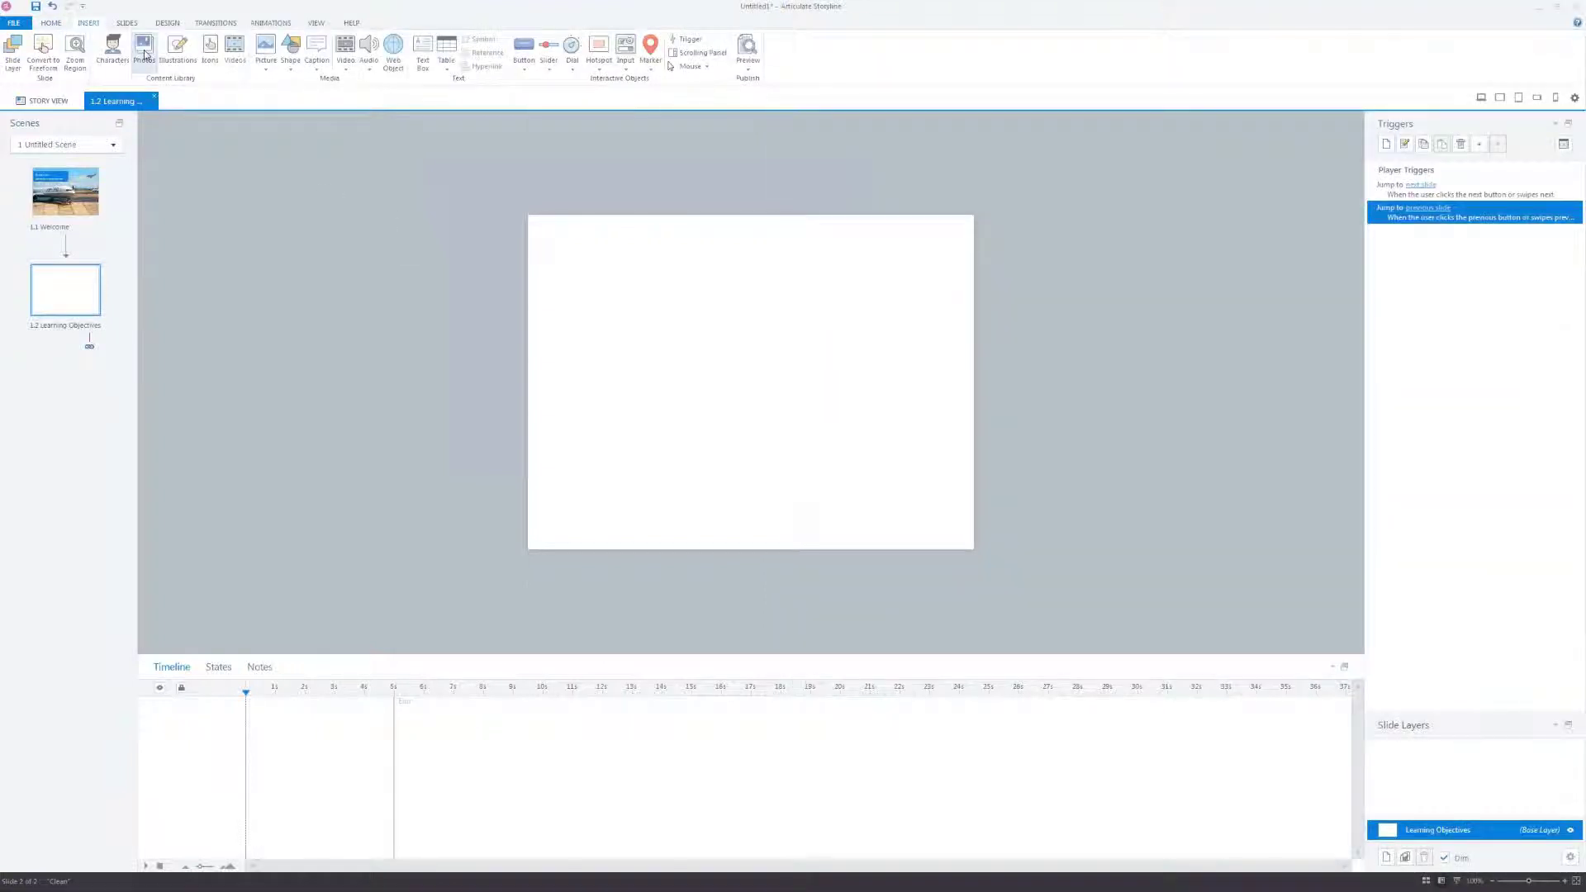
click(144, 54)
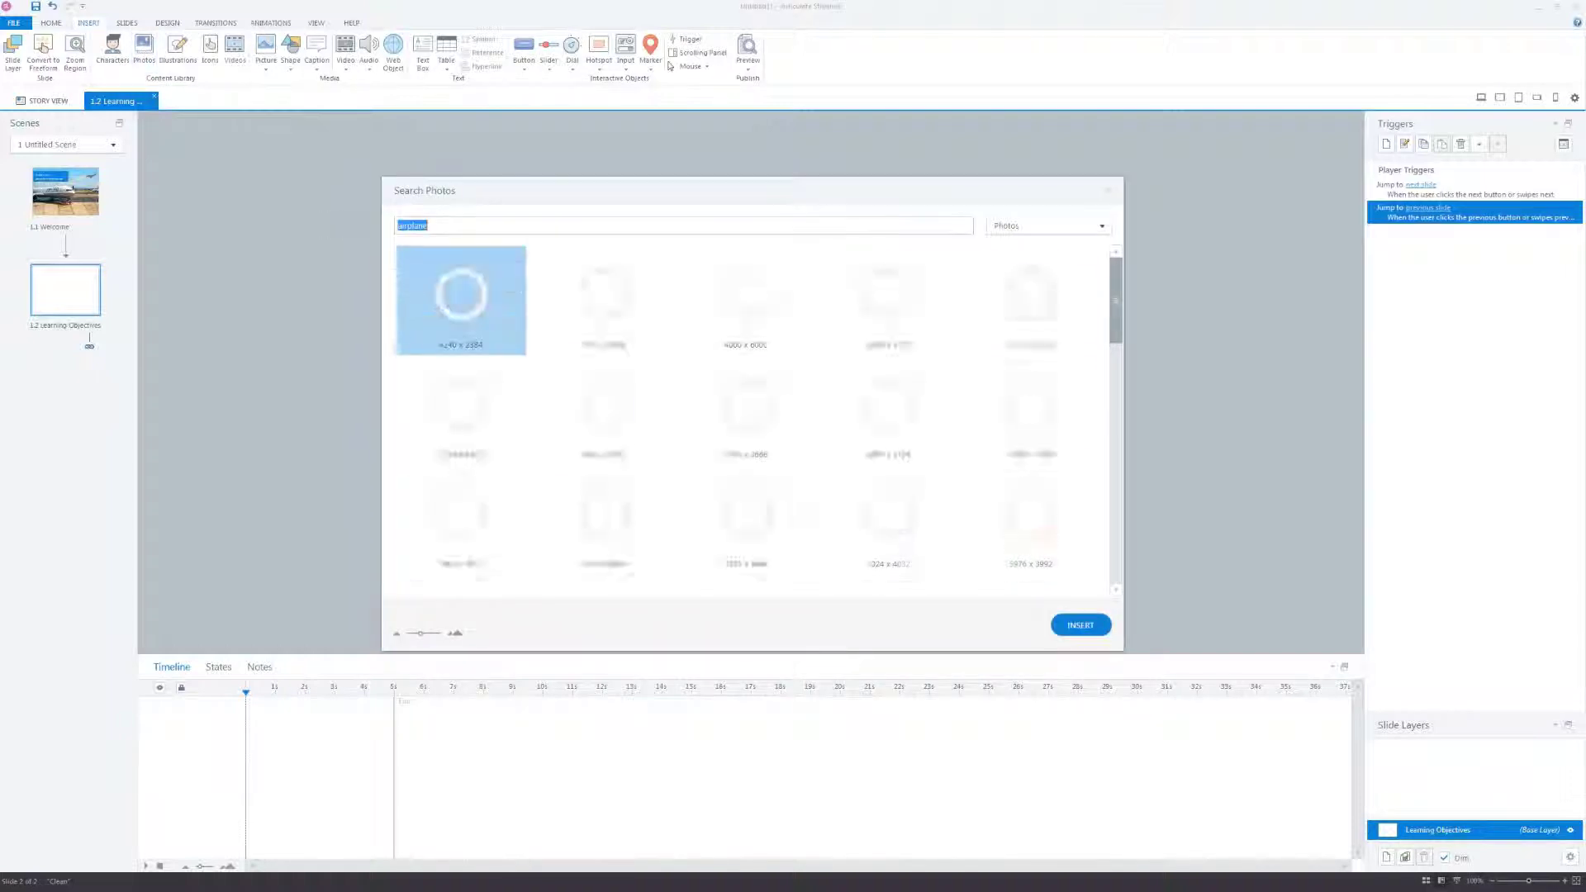
text(runway)
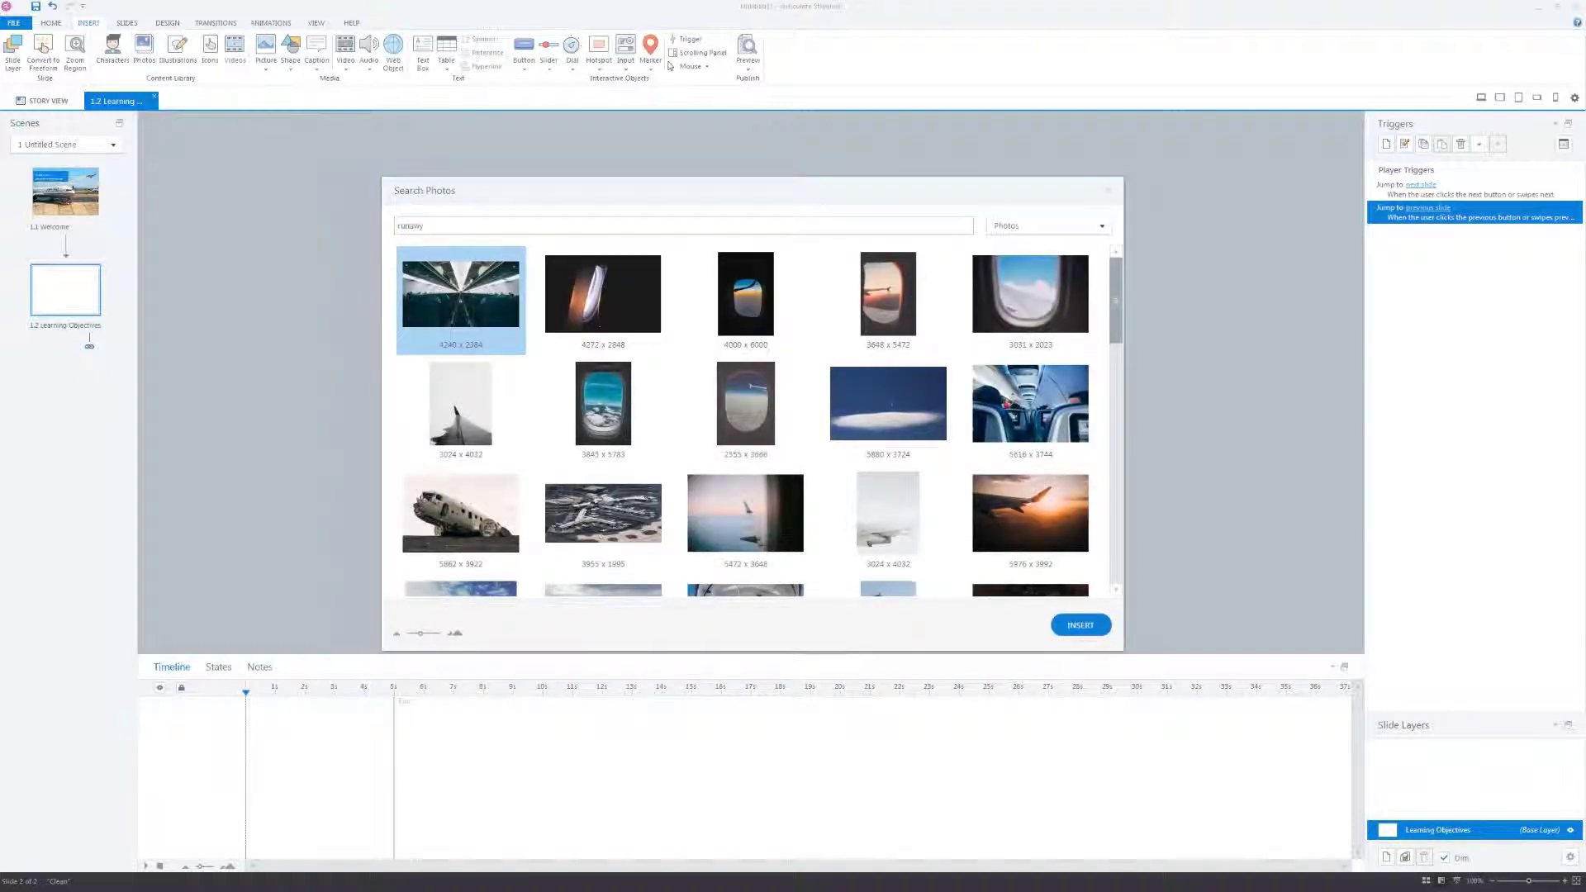
text( airplane)
key(Return)
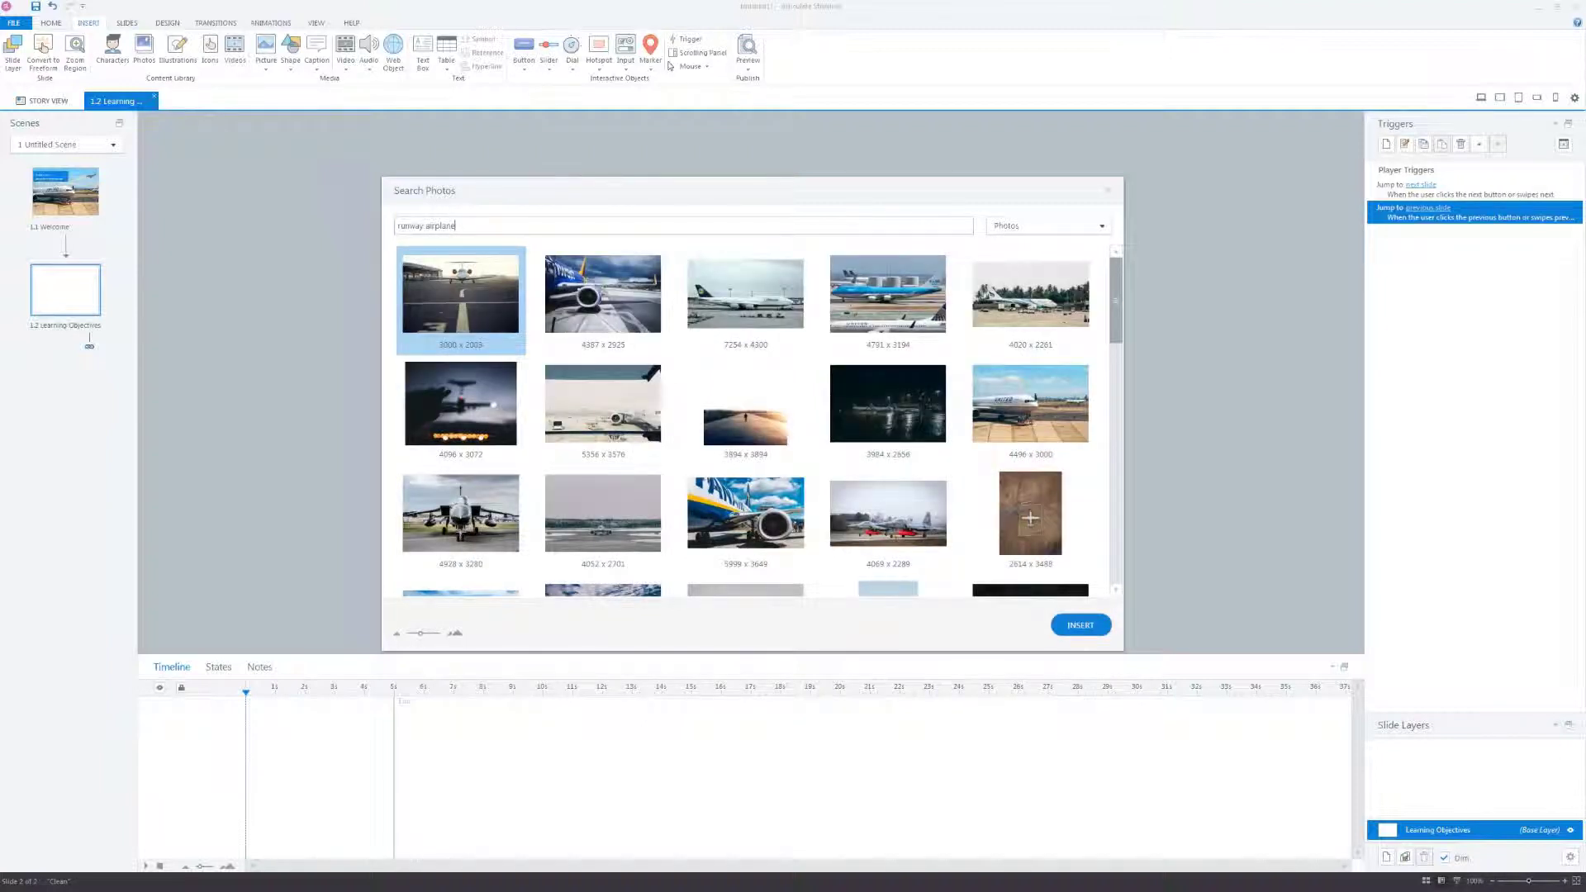
double_click(642, 317)
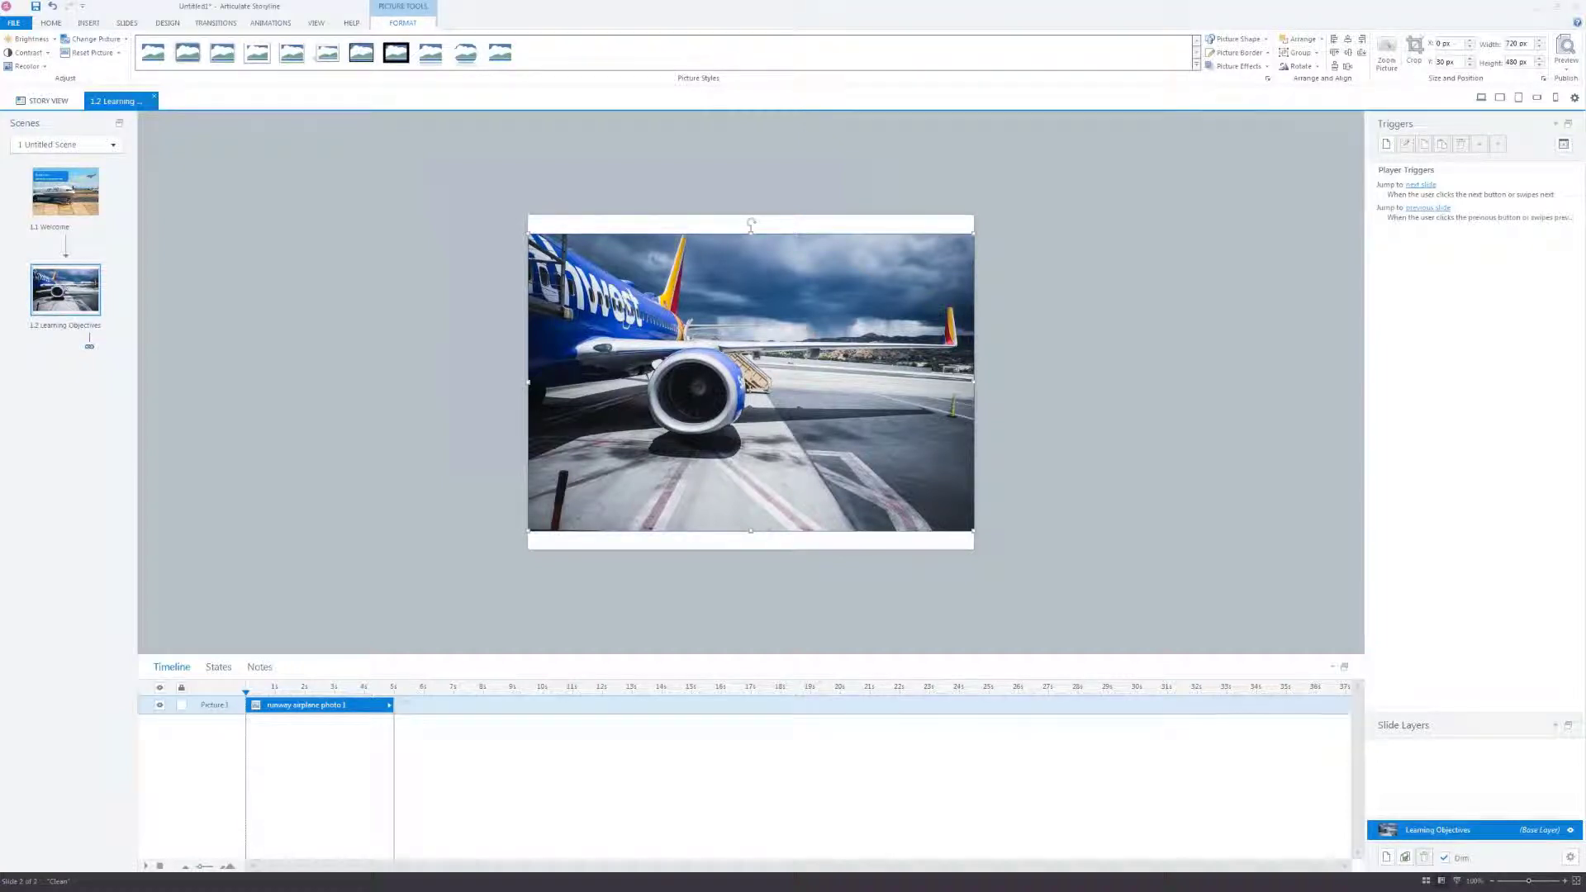
Step: Set the airplane photo's vertical position to 0 px from the slide's top left corner
right_click(738, 334)
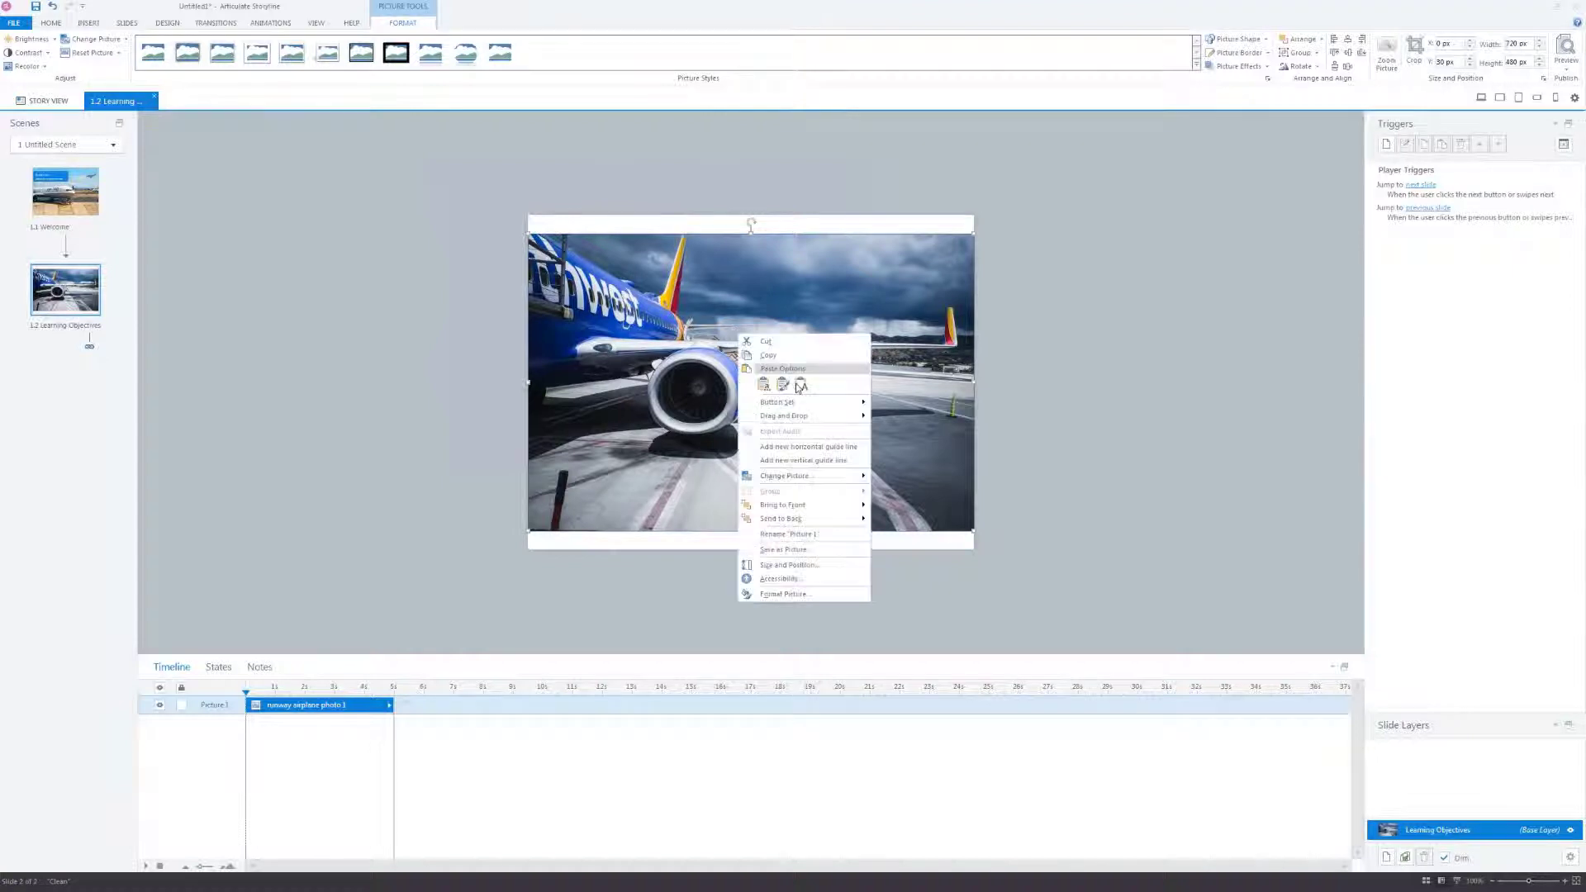
click(850, 565)
drag(767, 273, 1282, 224)
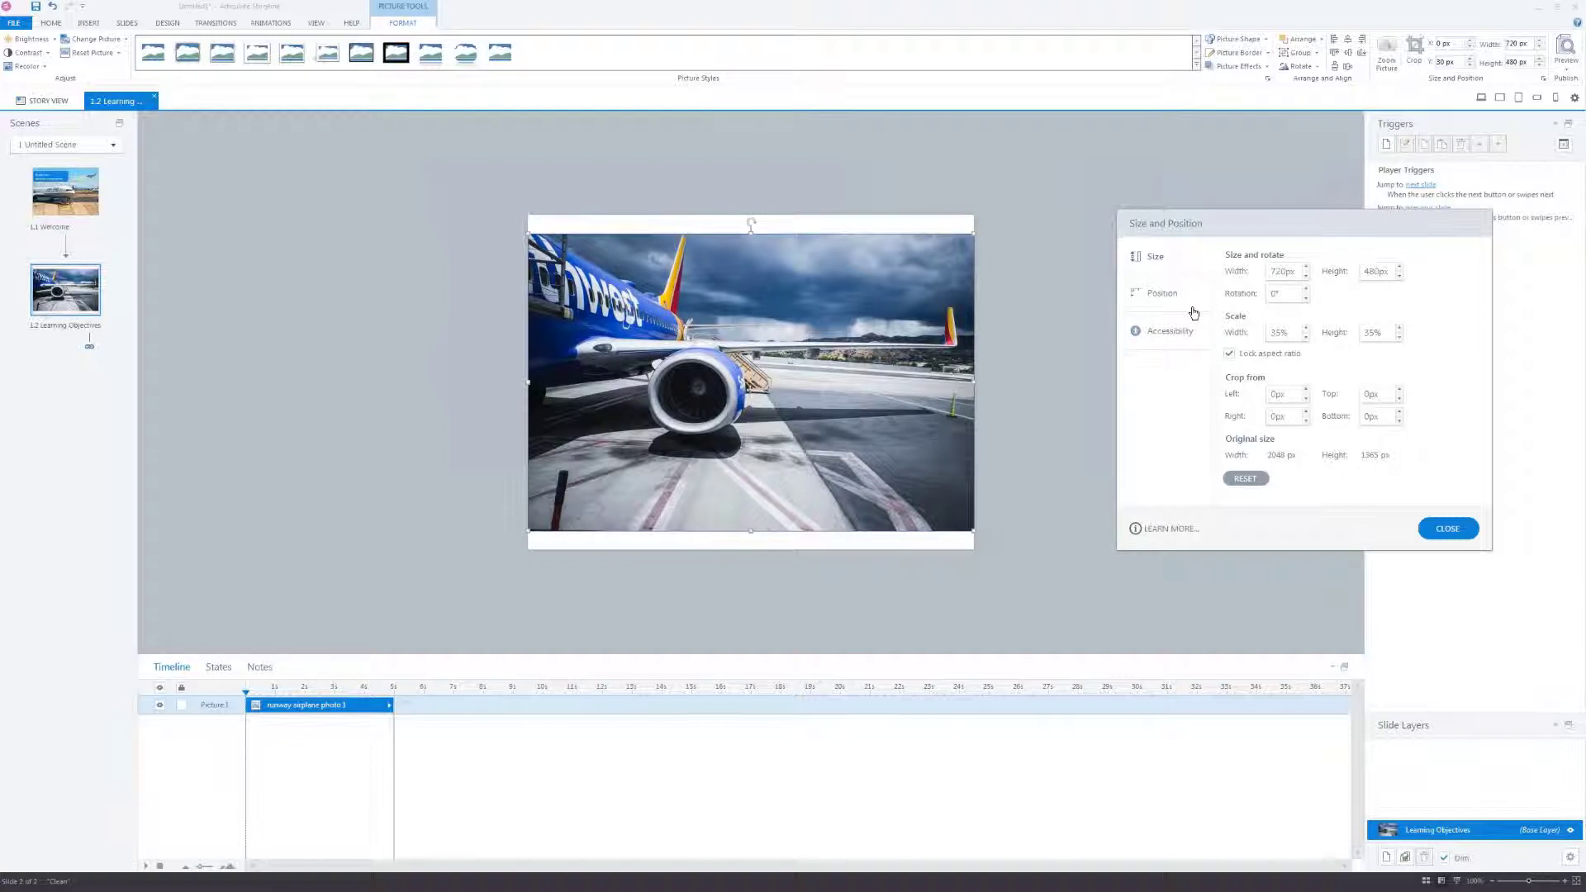
click(1191, 306)
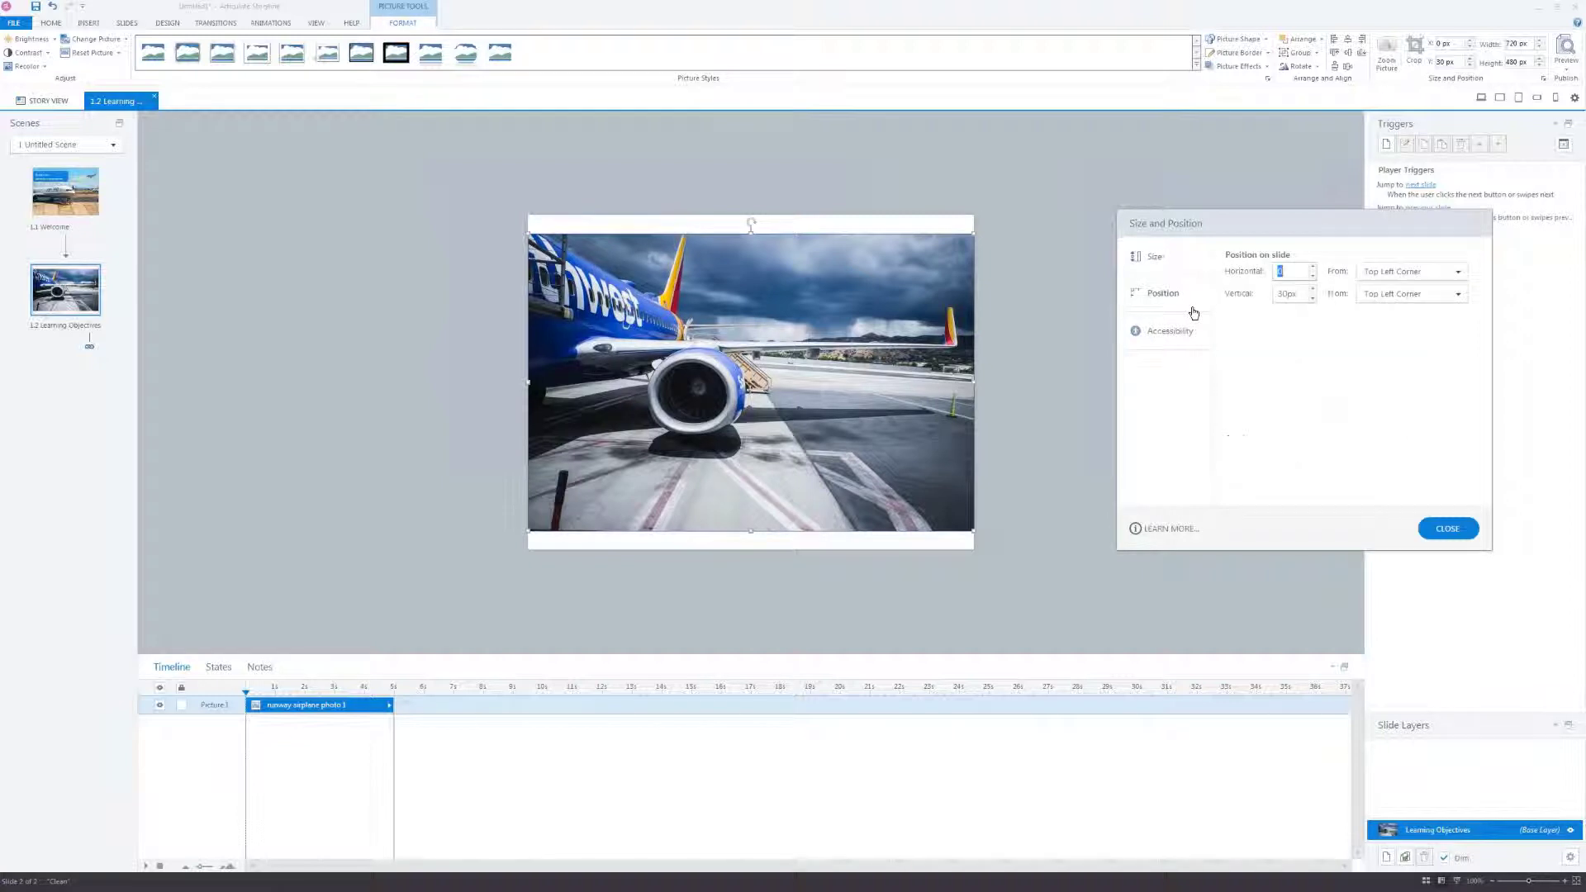
double_click(1283, 293)
text(0)
key(Return)
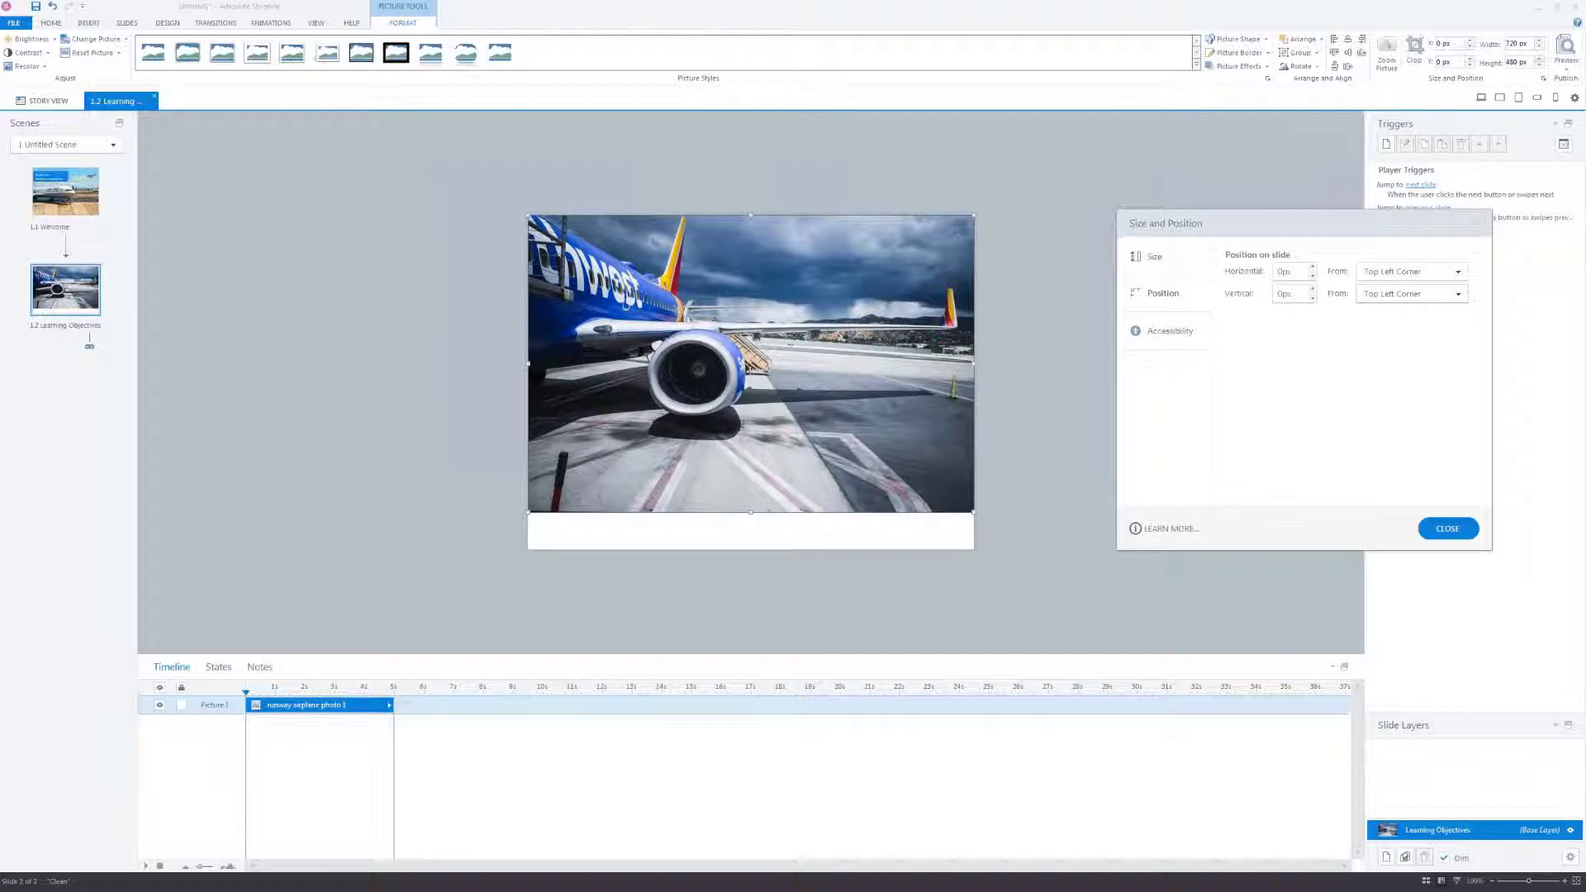
Step: Check the story size and set the airplane photo's height to 540 px with the aspect ratio locked
click(1154, 257)
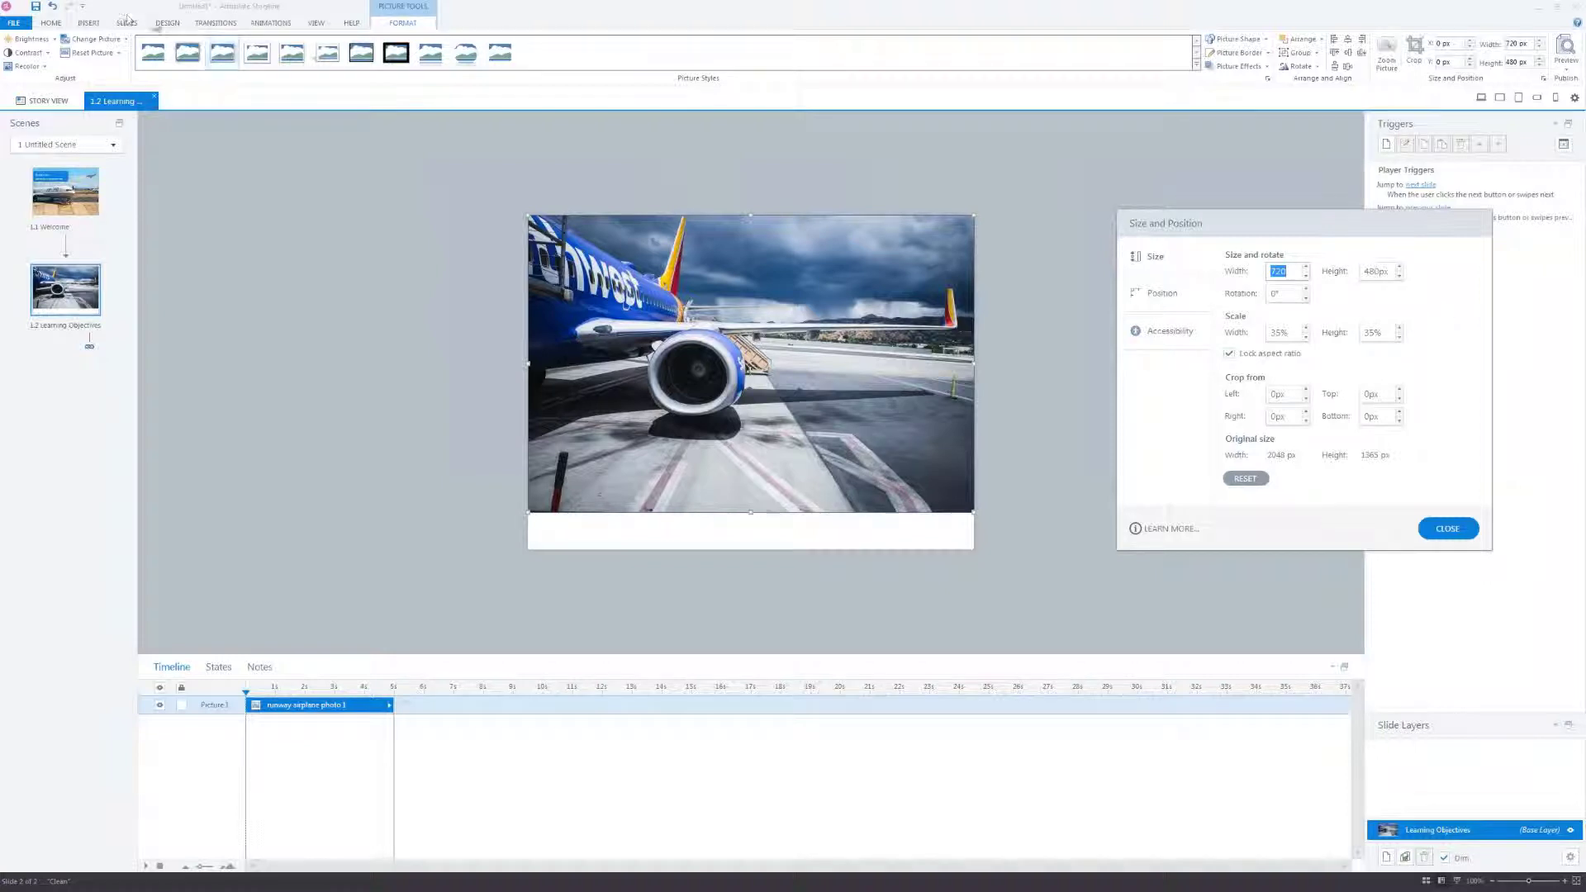
click(168, 23)
click(12, 57)
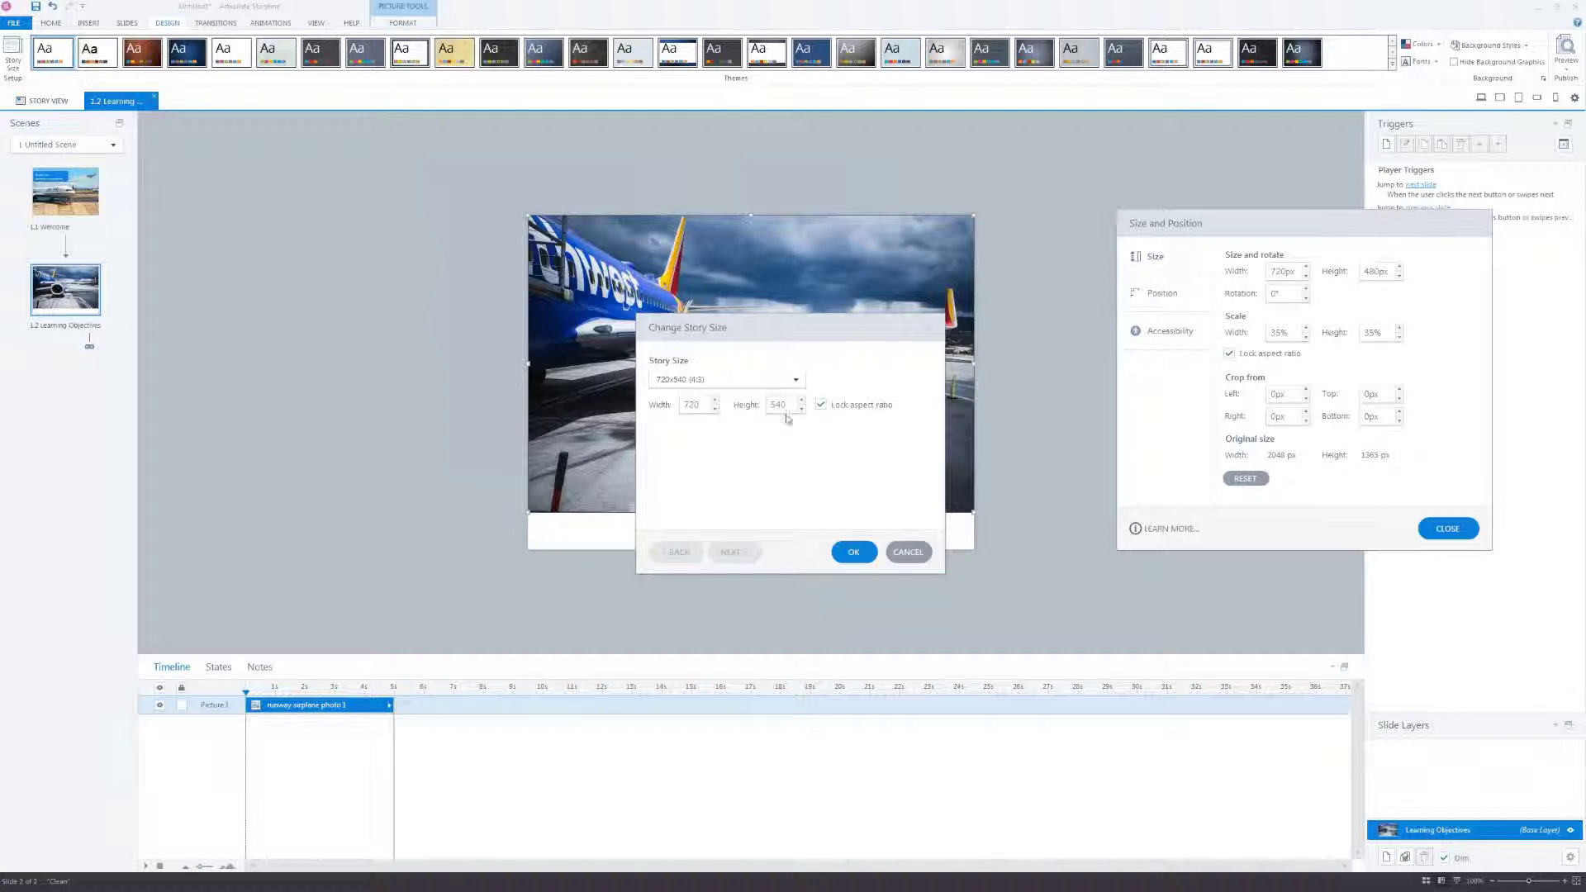
click(910, 552)
click(1377, 277)
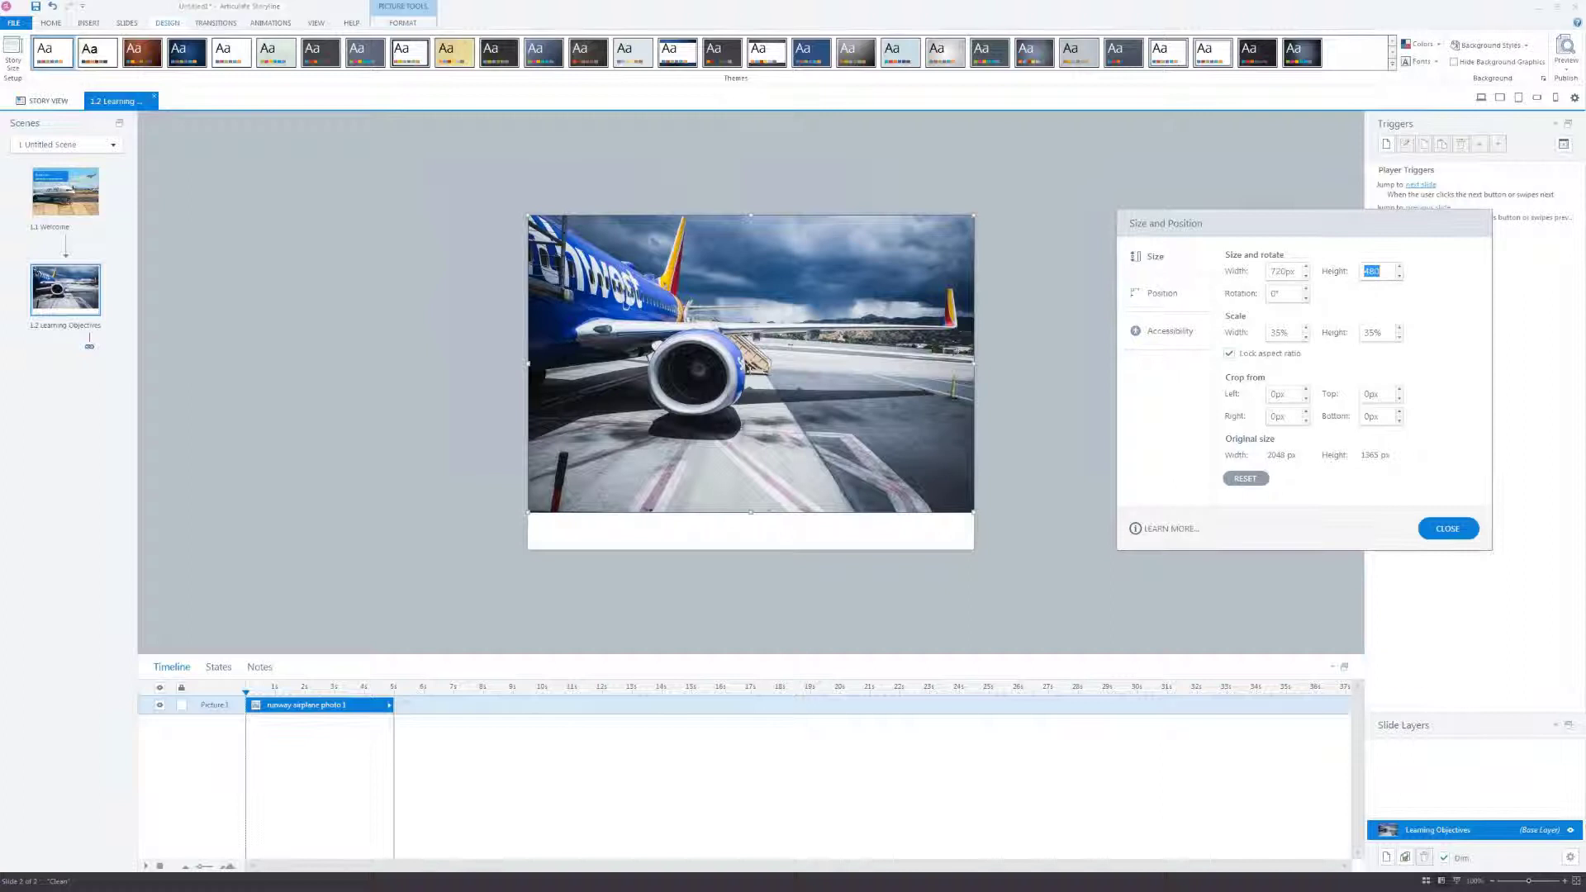
text(540)
click(1290, 294)
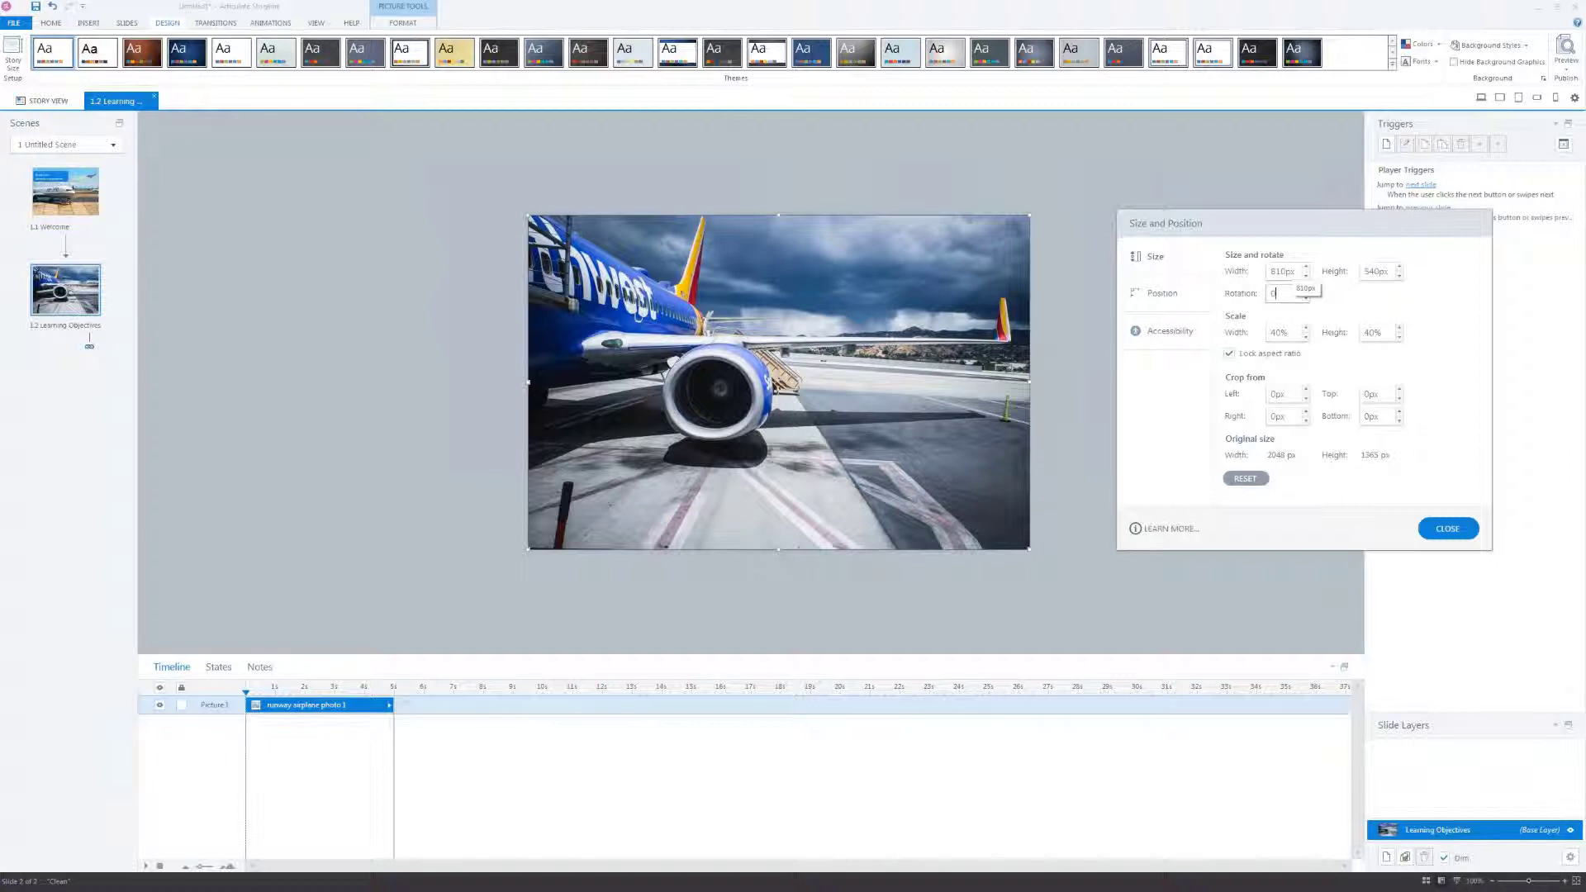
Step: Crop 90 px from the right side of the airplane photo so it fits the slide's width
click(159, 706)
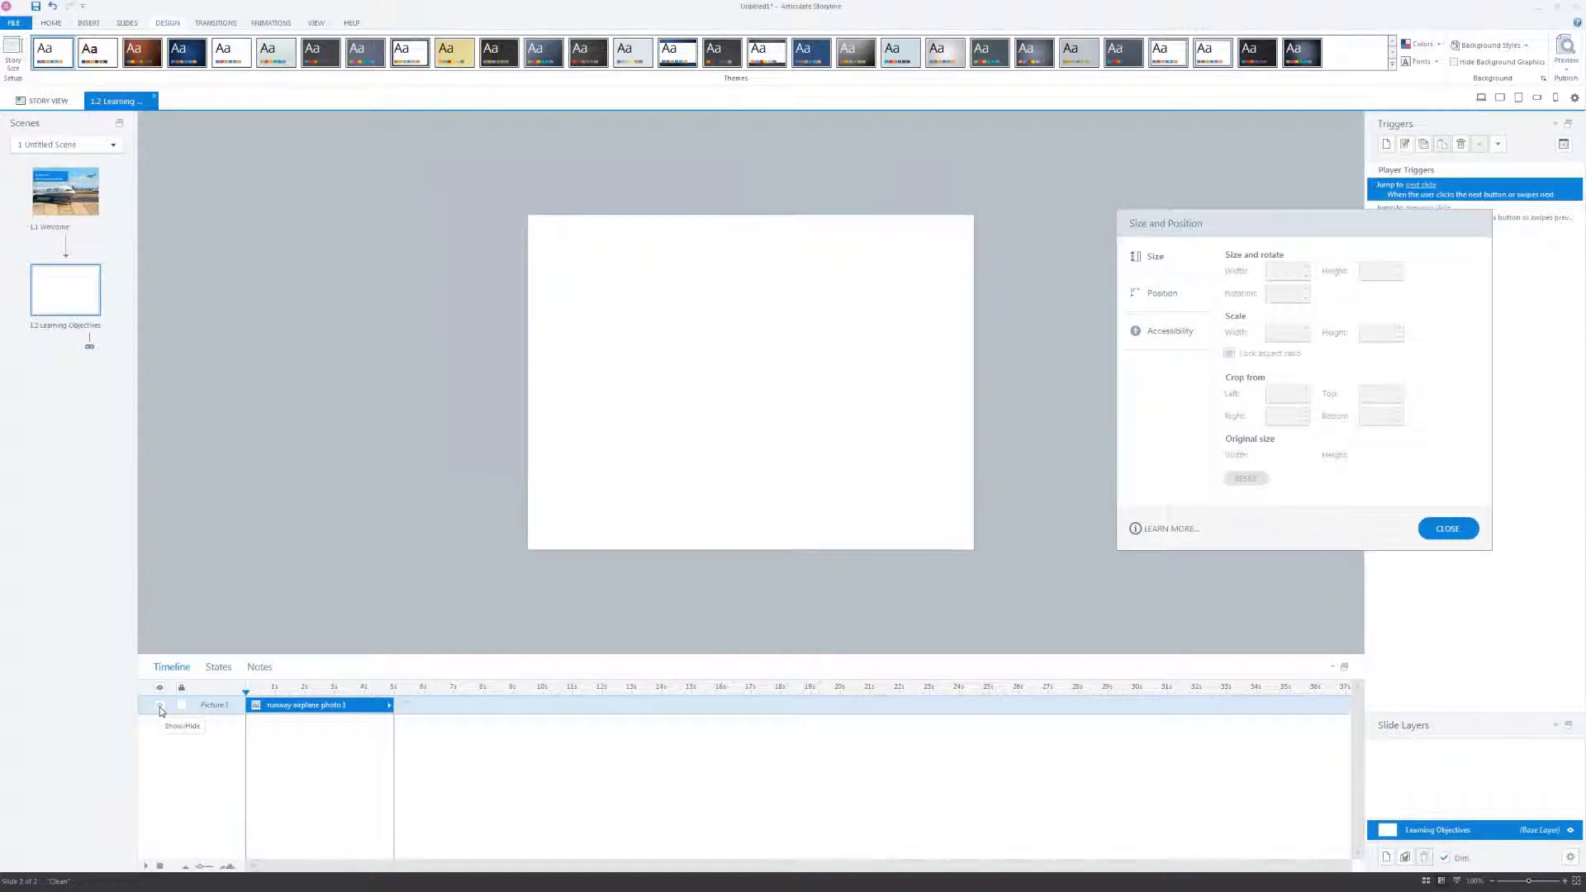
click(159, 706)
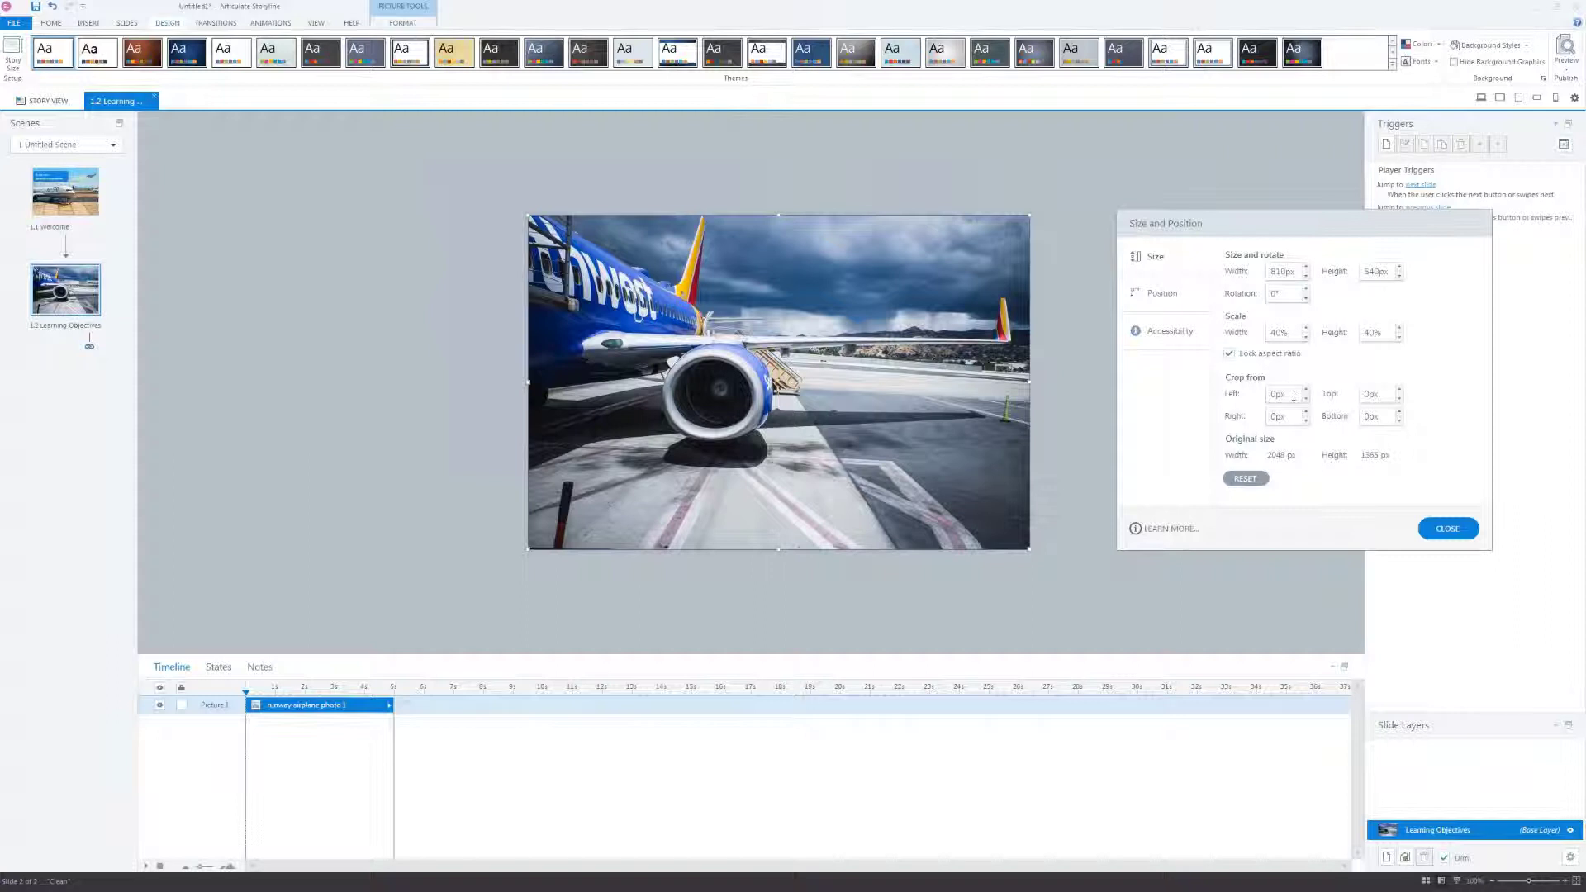
click(1280, 416)
text(90)
key(Tab)
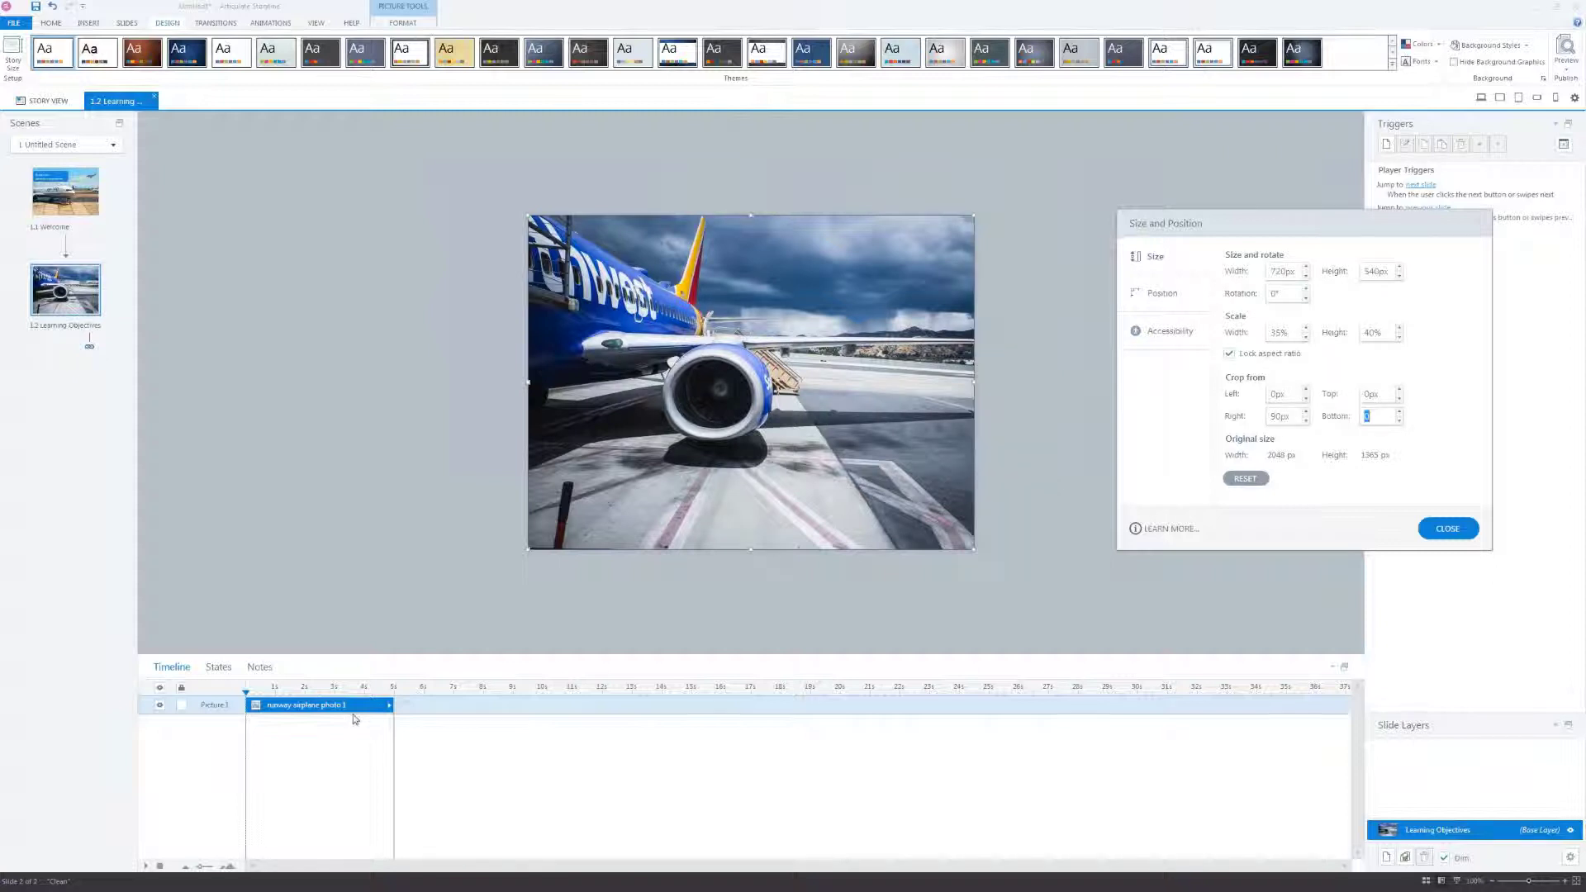
click(161, 708)
click(161, 707)
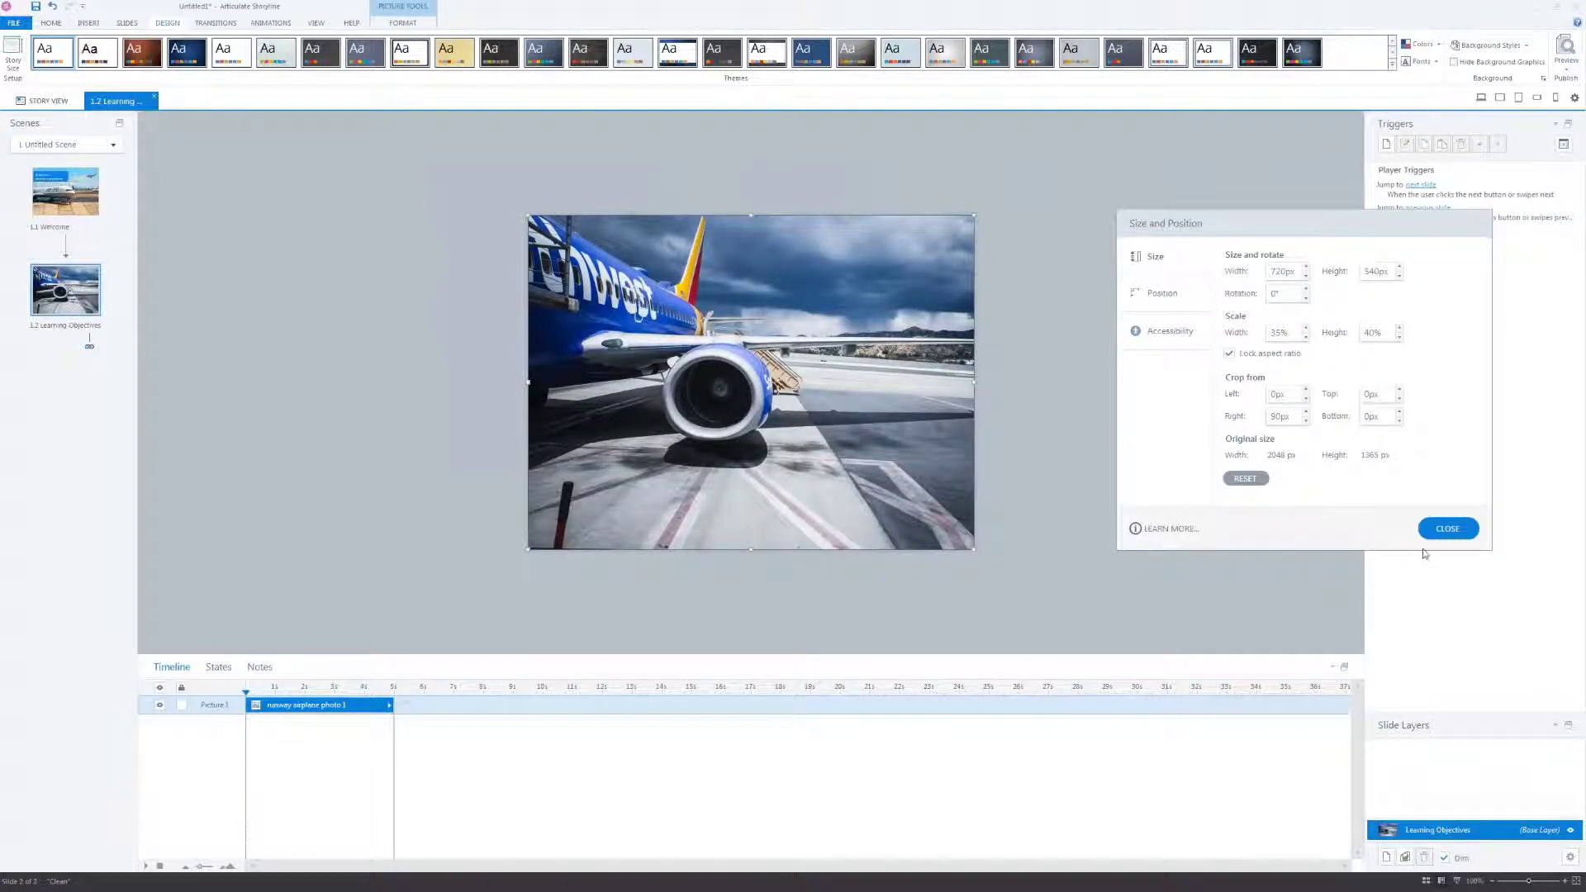
click(1445, 528)
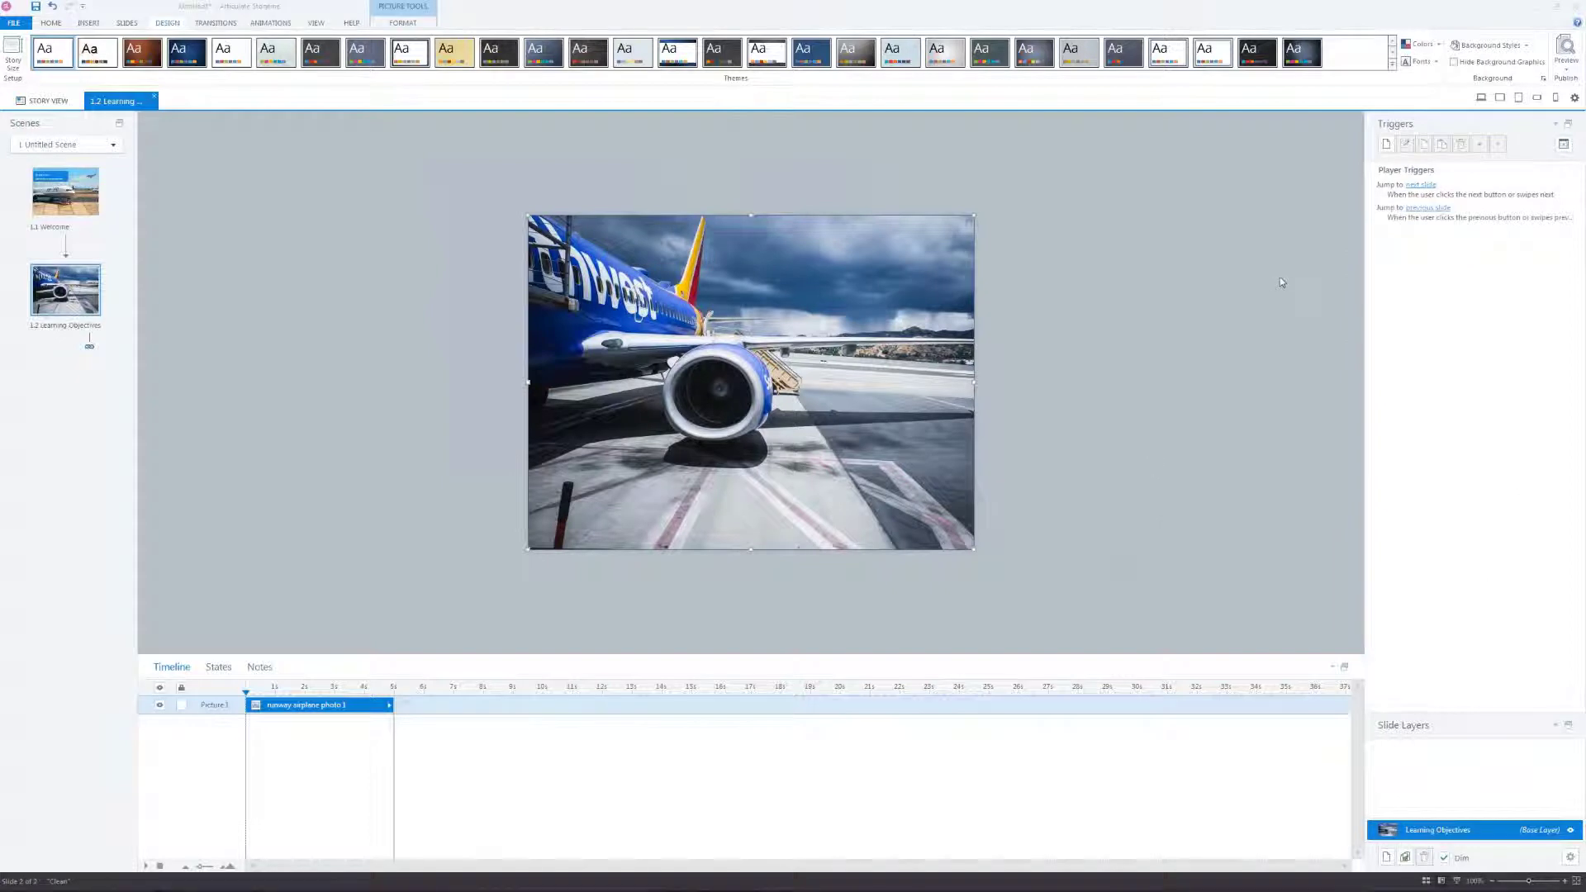
Step: Paste the copied "Learning Objectives" title onto the slide and format it as white 20 pt text
key(alt+Tab)
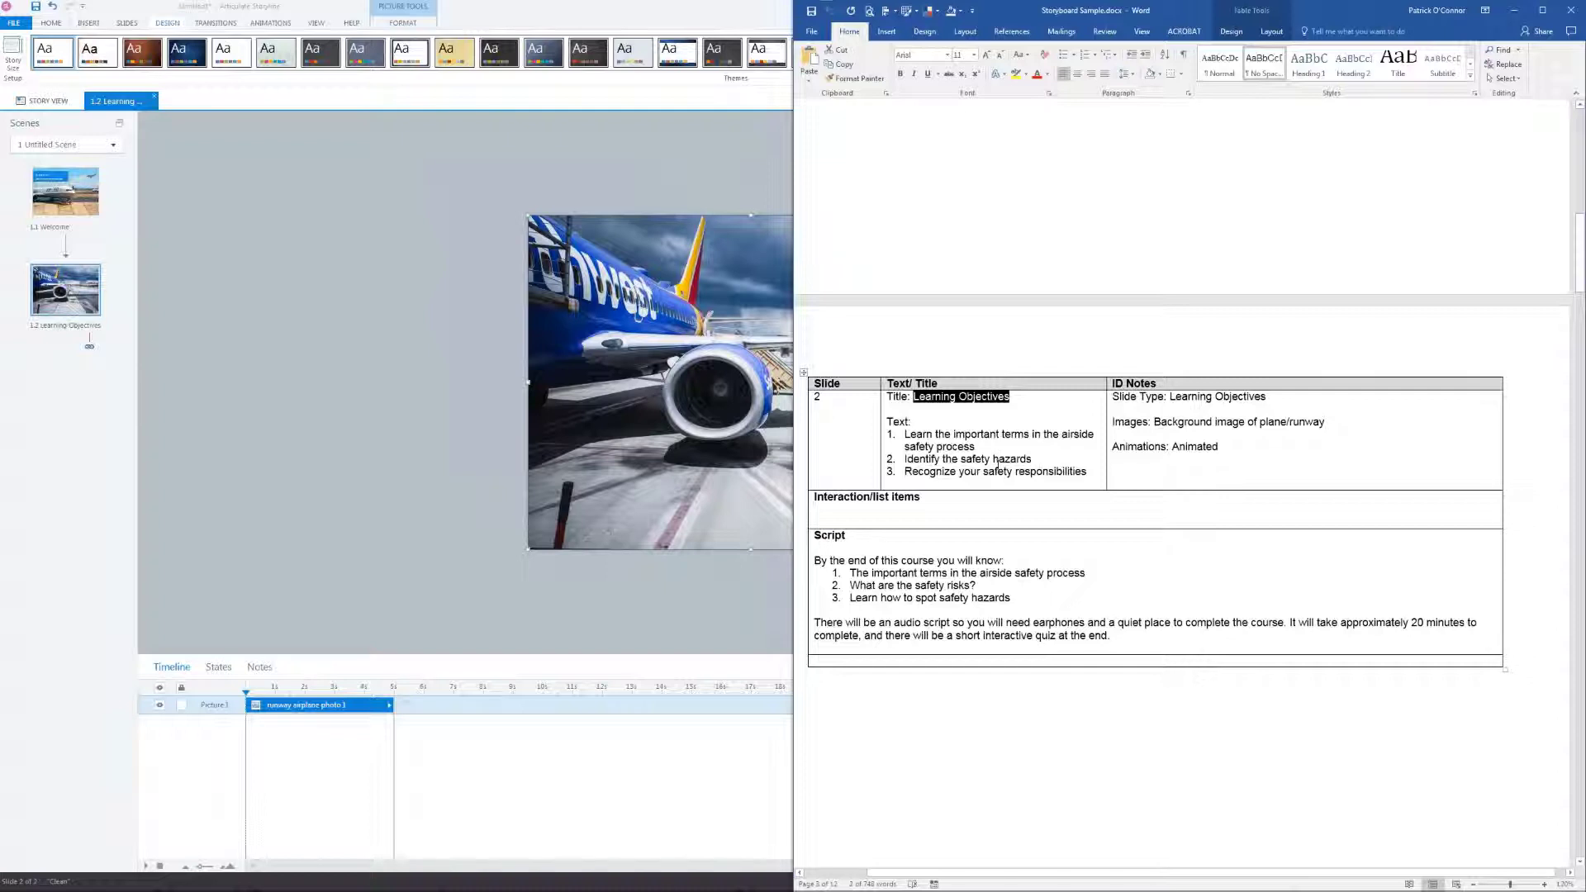
click(346, 393)
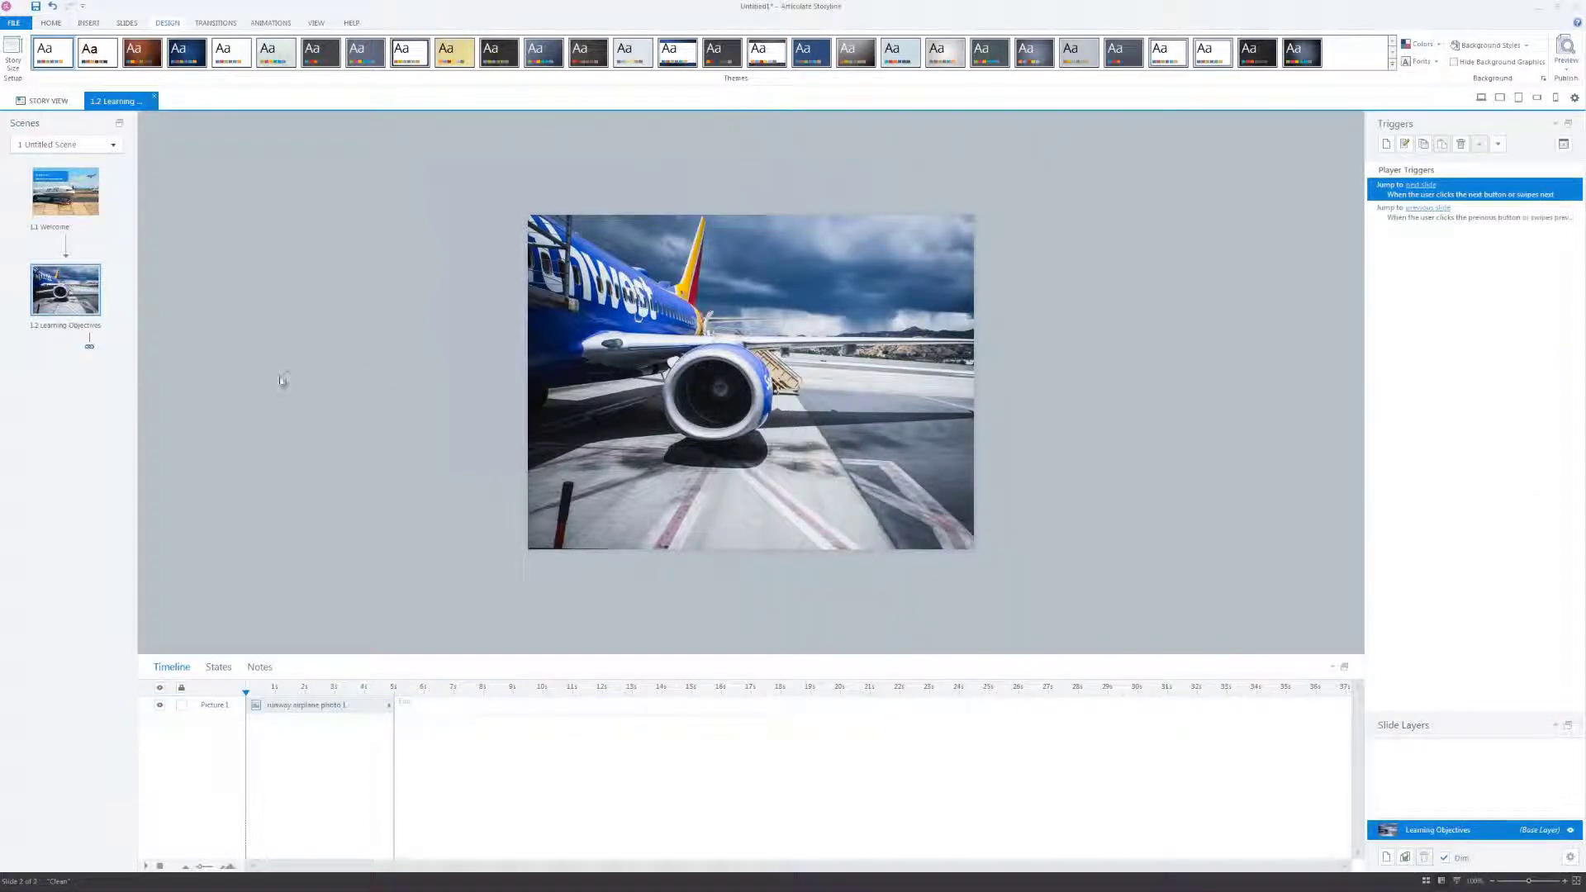
key(ctrl+v)
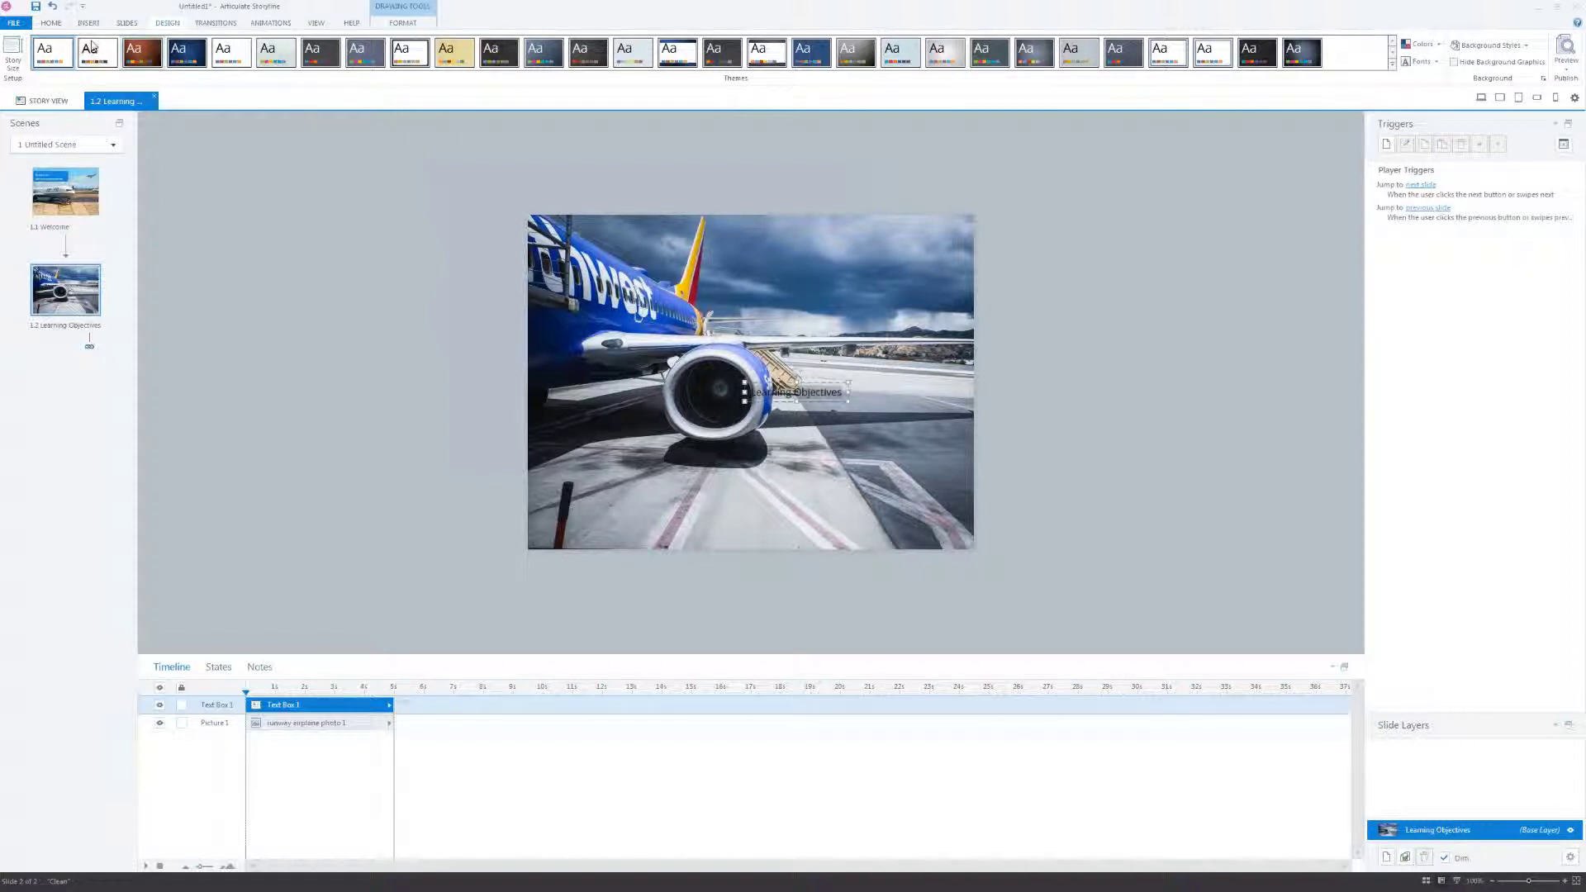
click(51, 22)
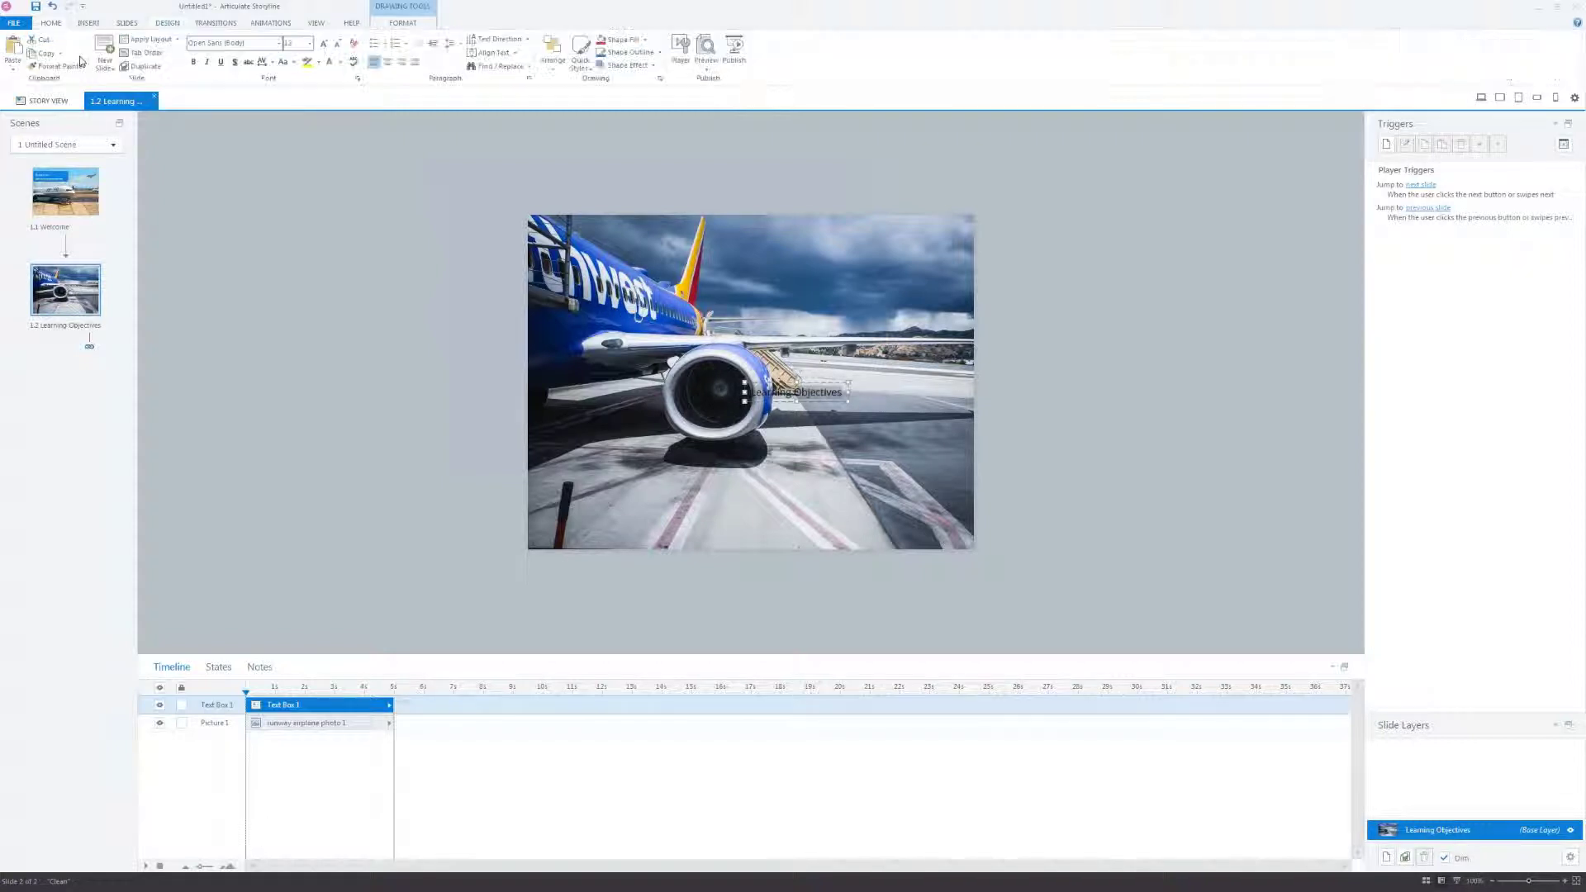
click(329, 62)
click(326, 45)
click(325, 46)
click(325, 47)
click(325, 46)
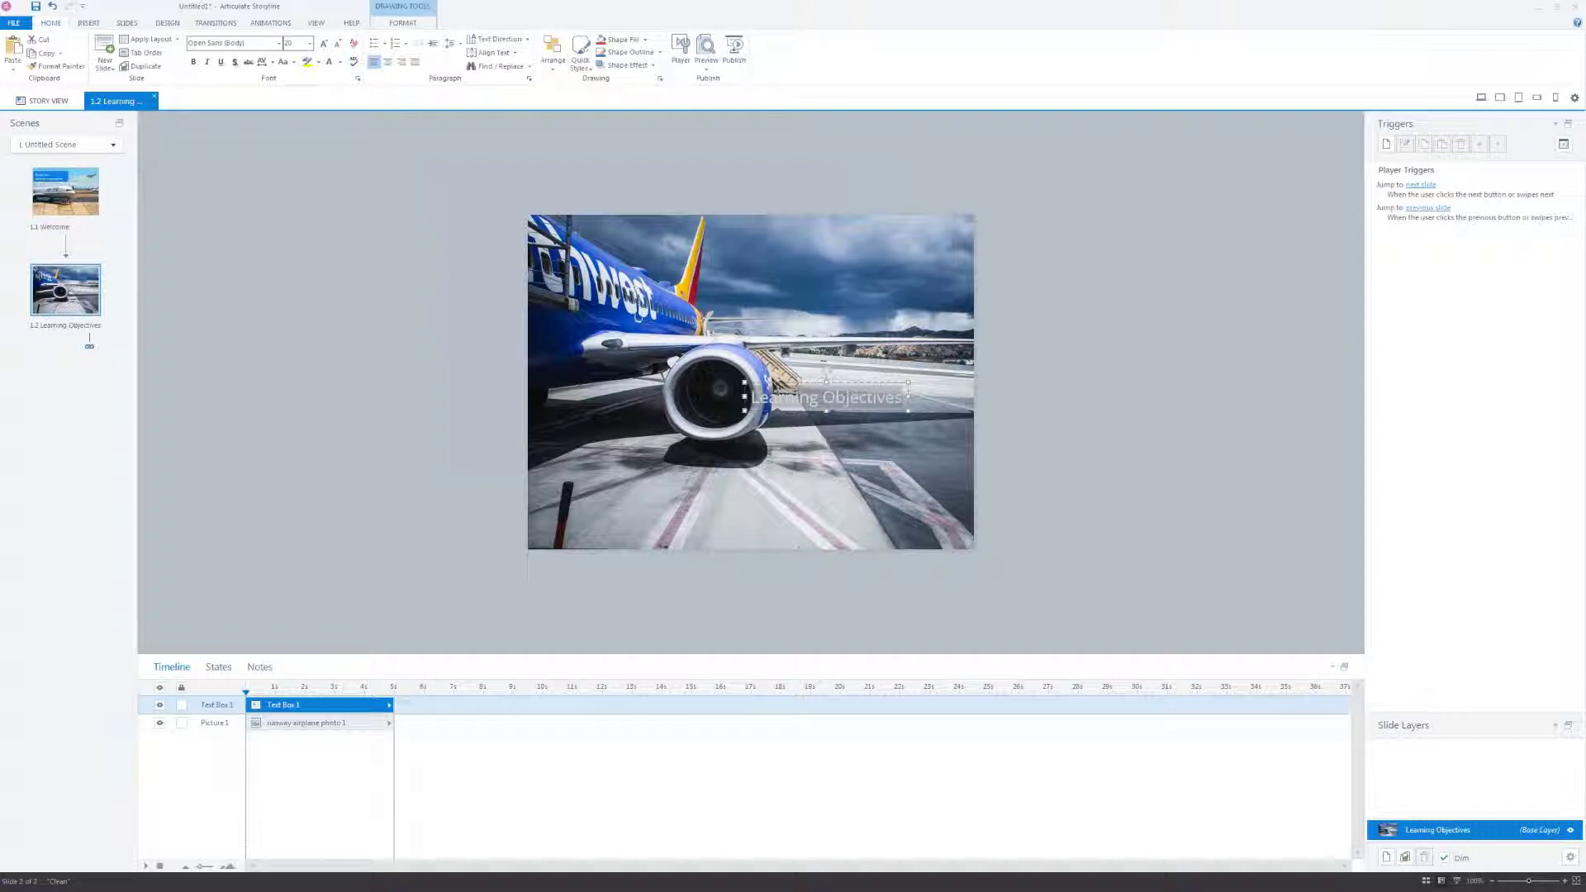
Step: Move the "Learning Objectives" title to the lower left area of the slide, below the plane's engine
click(1474, 190)
click(826, 398)
drag(834, 386, 635, 471)
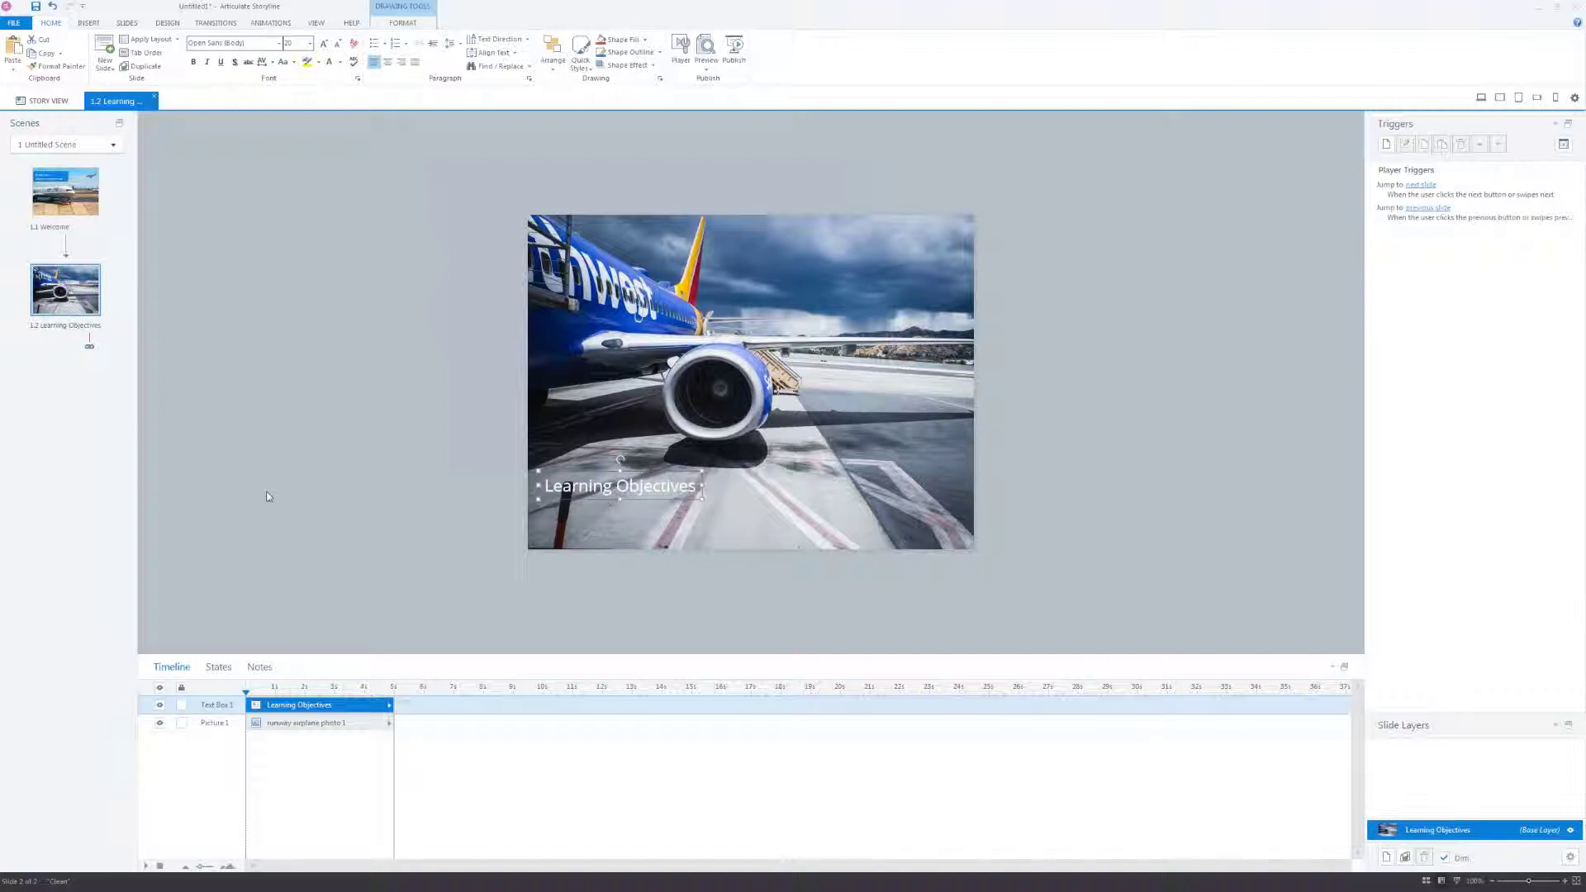
Step: Draw a round diagonal corner rectangle about 404 by 106 px over the title, extending past the slide's left edge
click(88, 24)
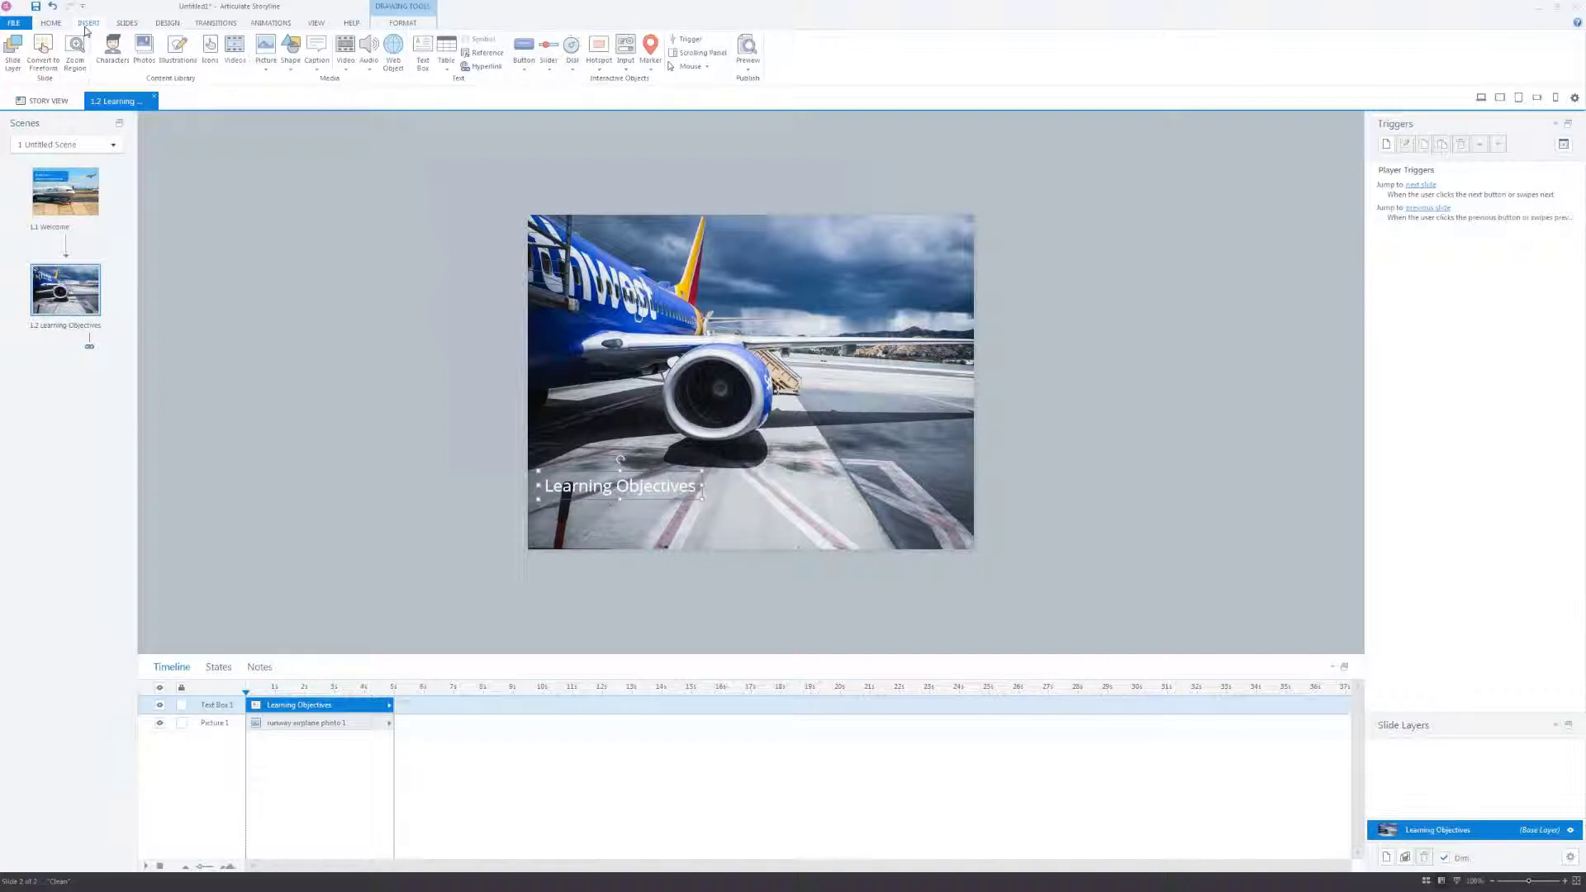
click(291, 51)
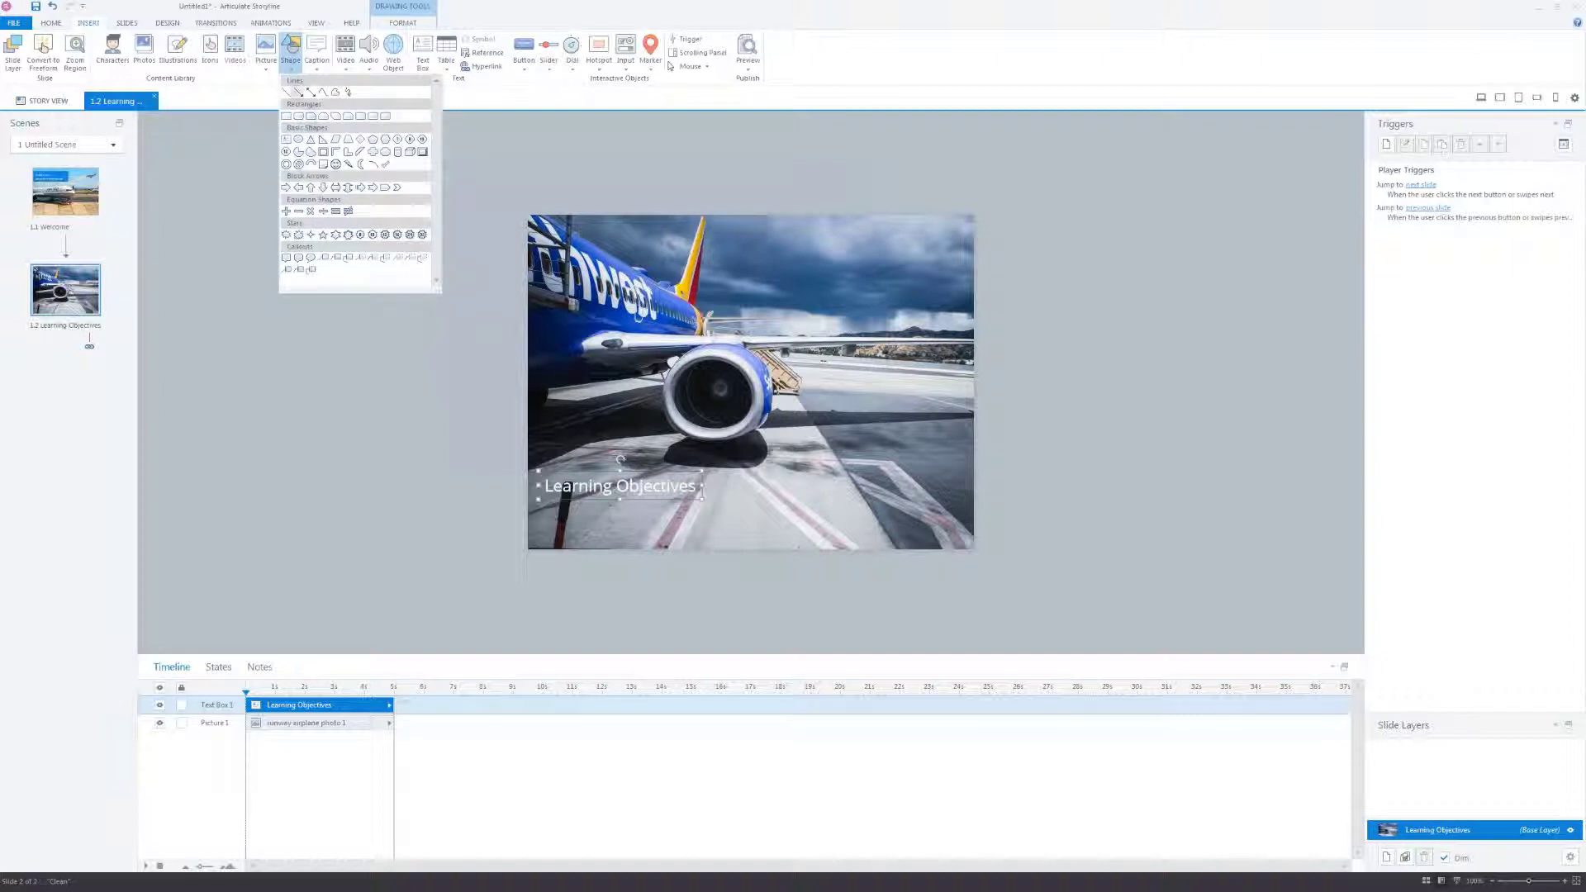
click(386, 117)
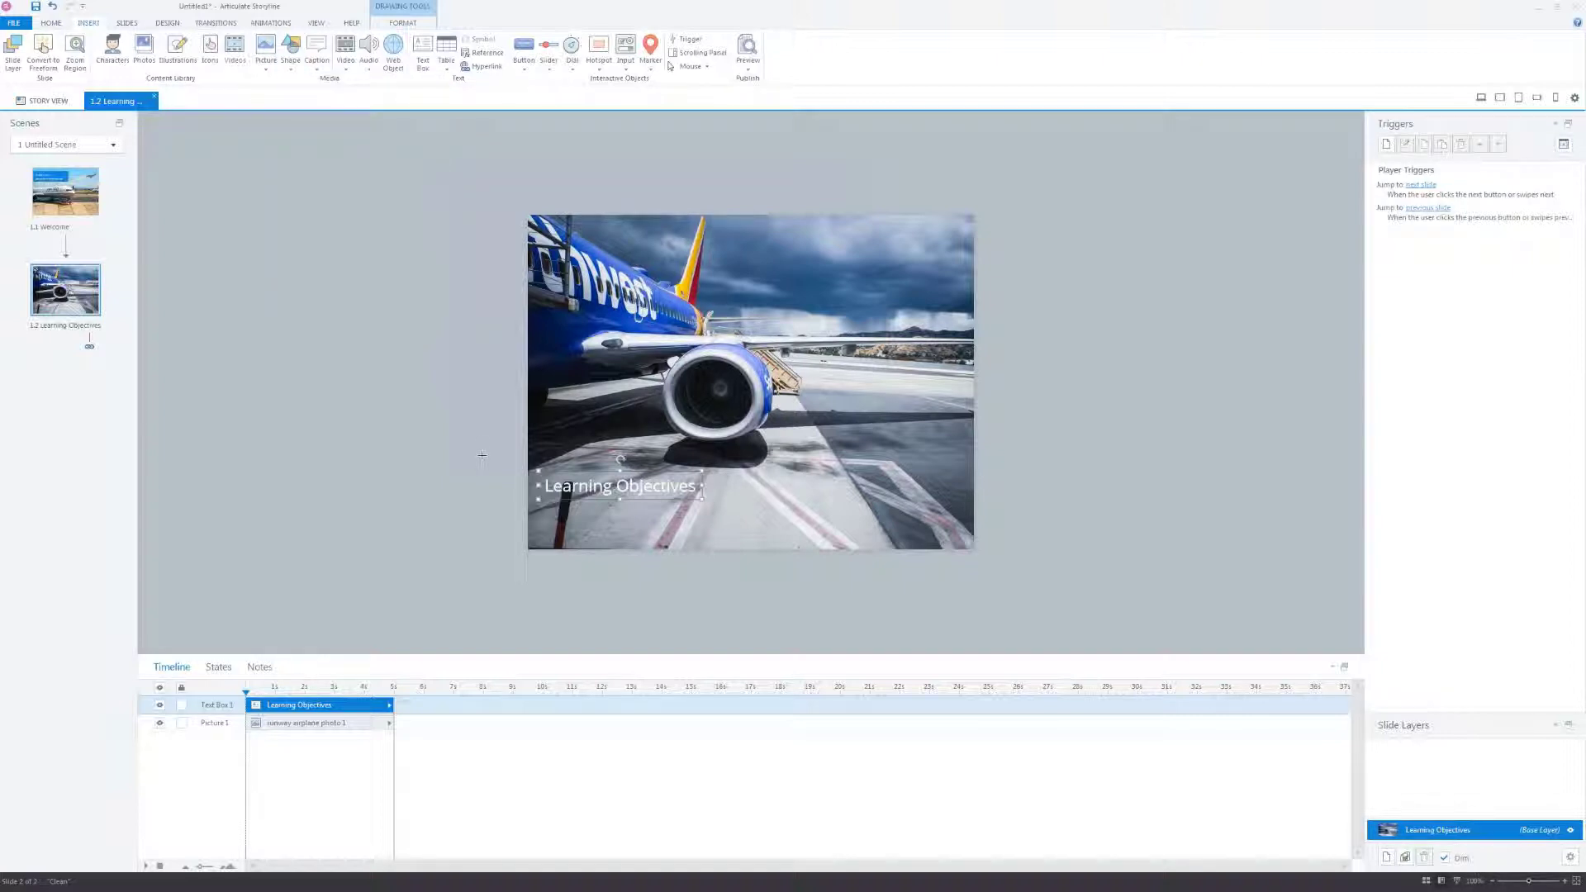
drag(485, 447, 734, 516)
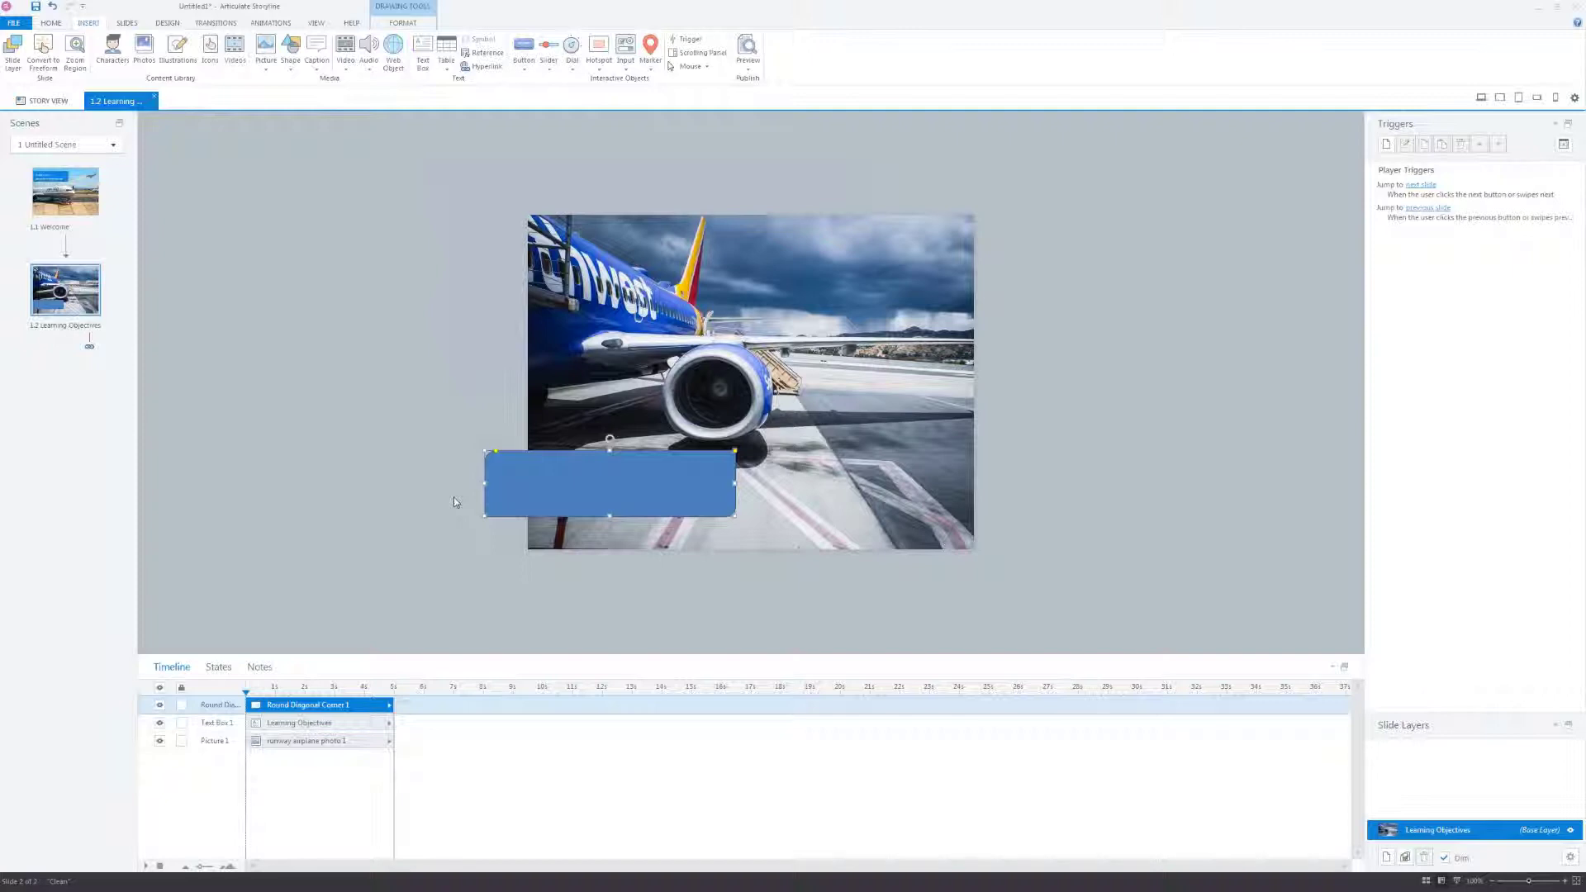
Step: Send the round diagonal corner rectangle backward one level, behind the "Learning Objectives" title
click(400, 23)
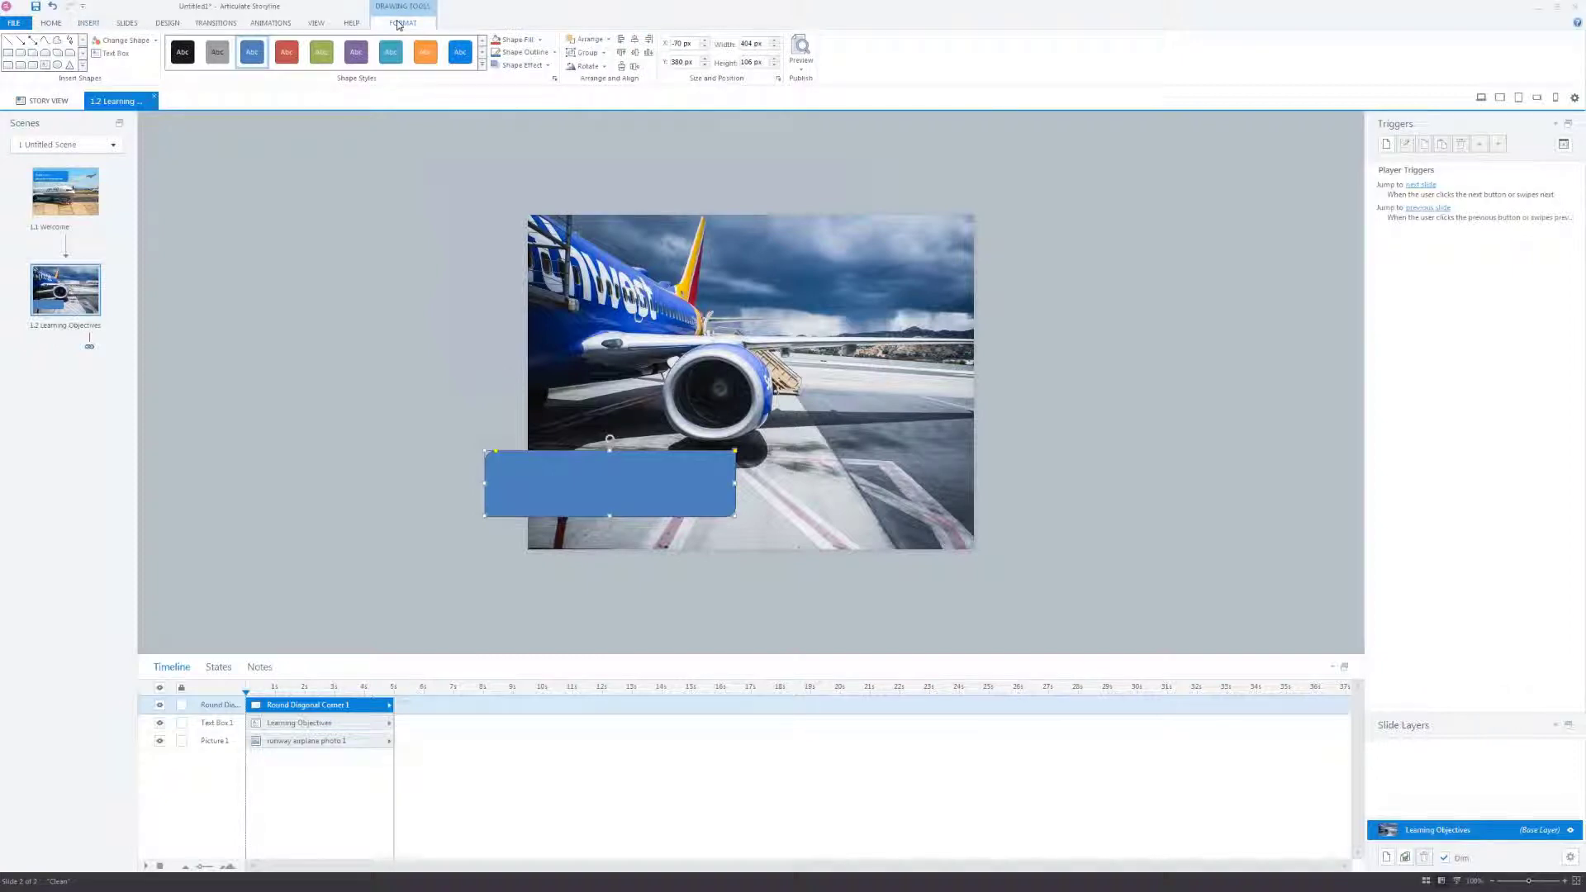
click(609, 41)
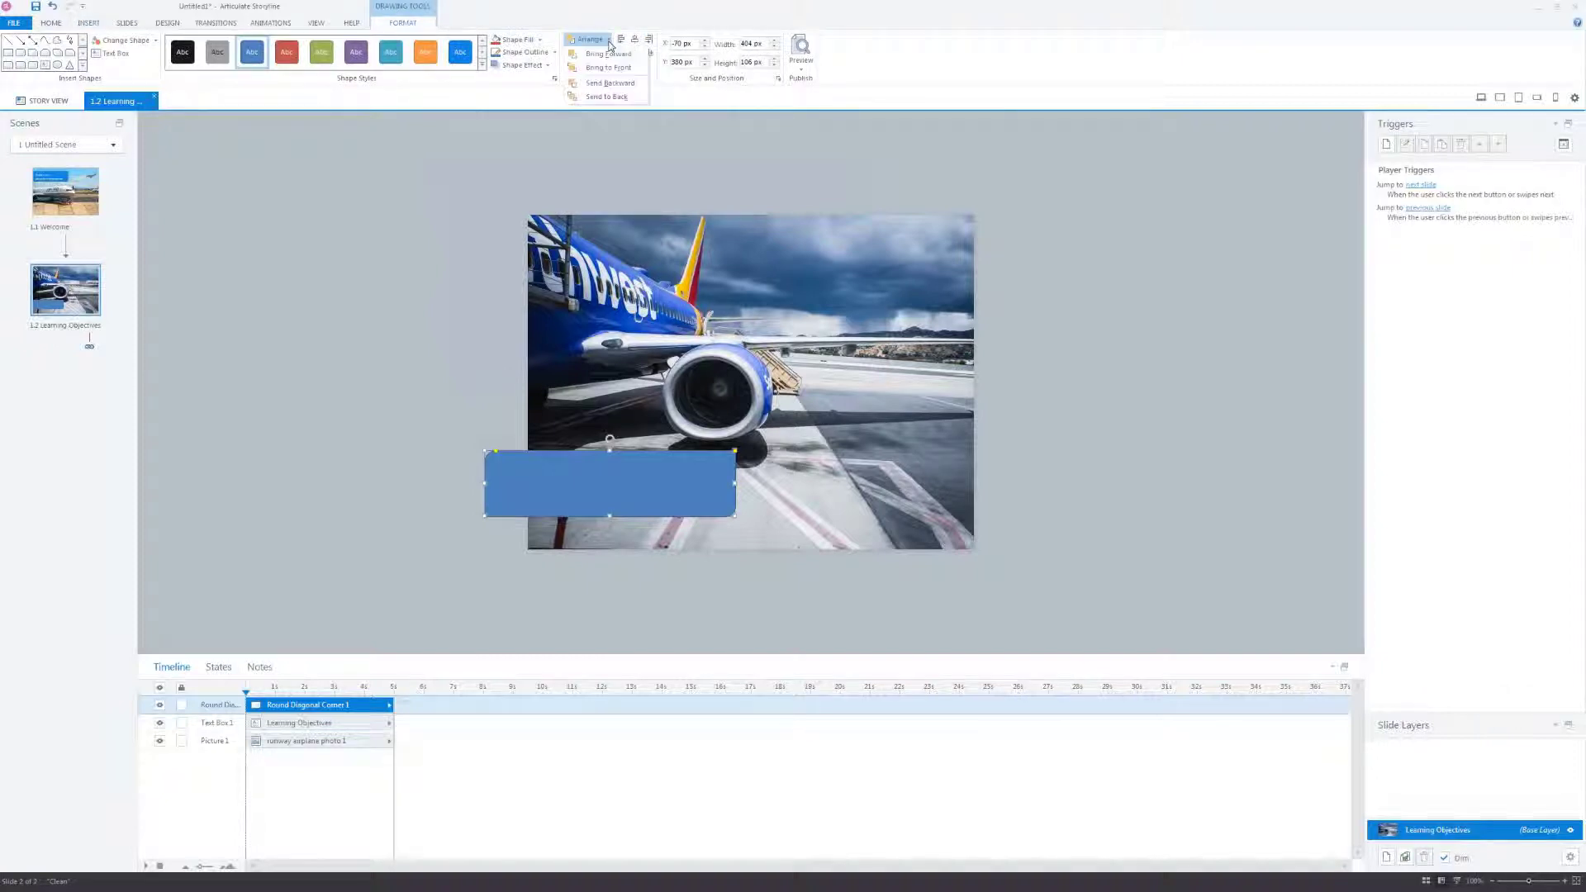
click(611, 83)
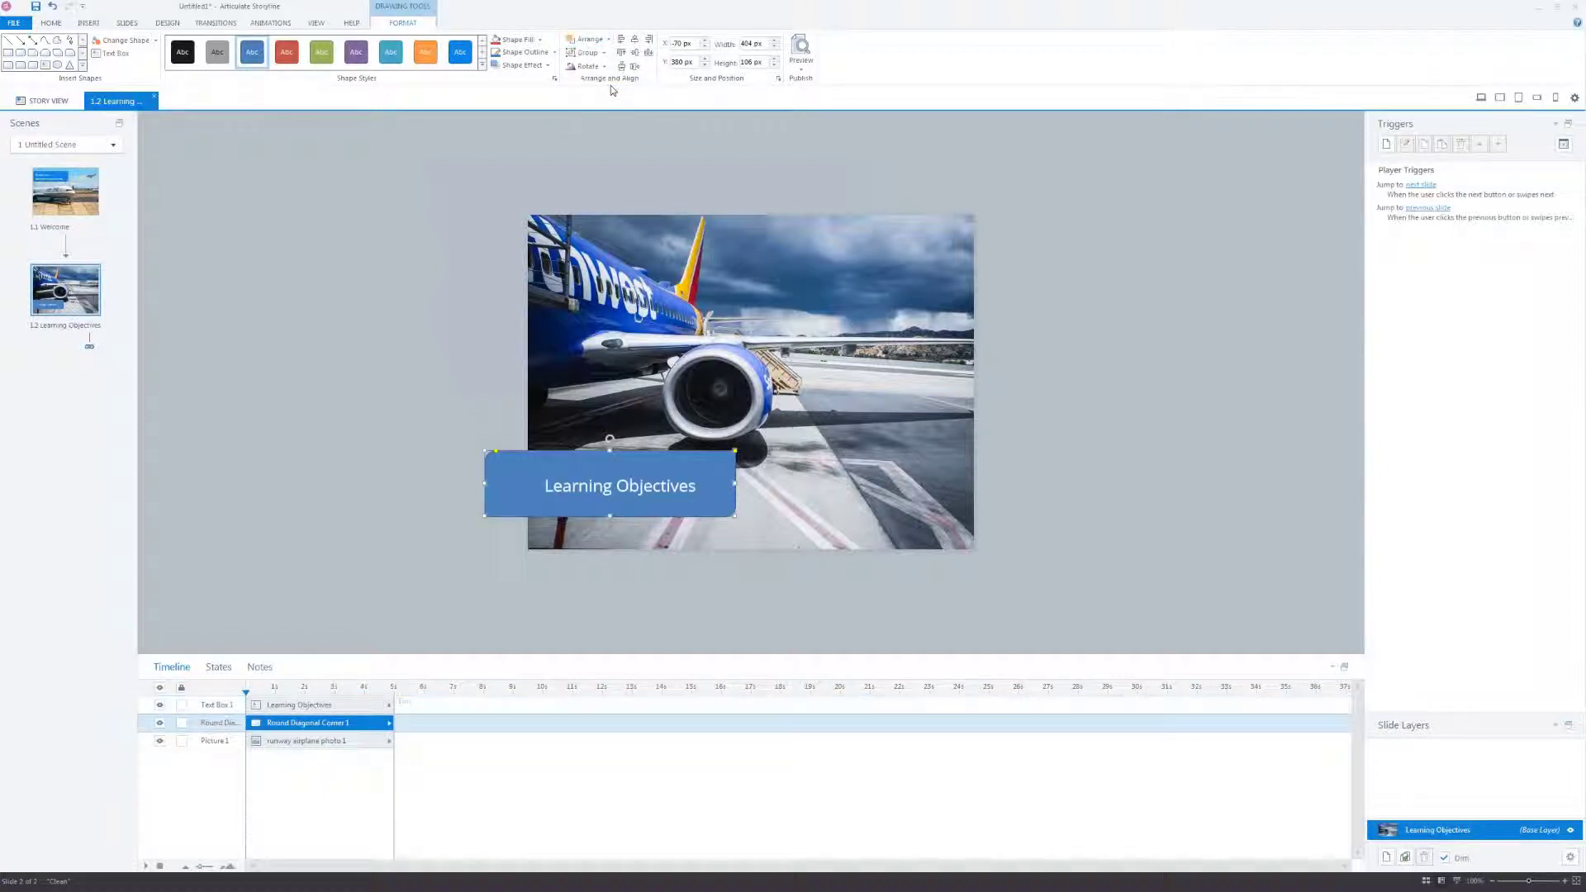
Step: Bring the rectangle forward over the title text and send it backward again
click(596, 40)
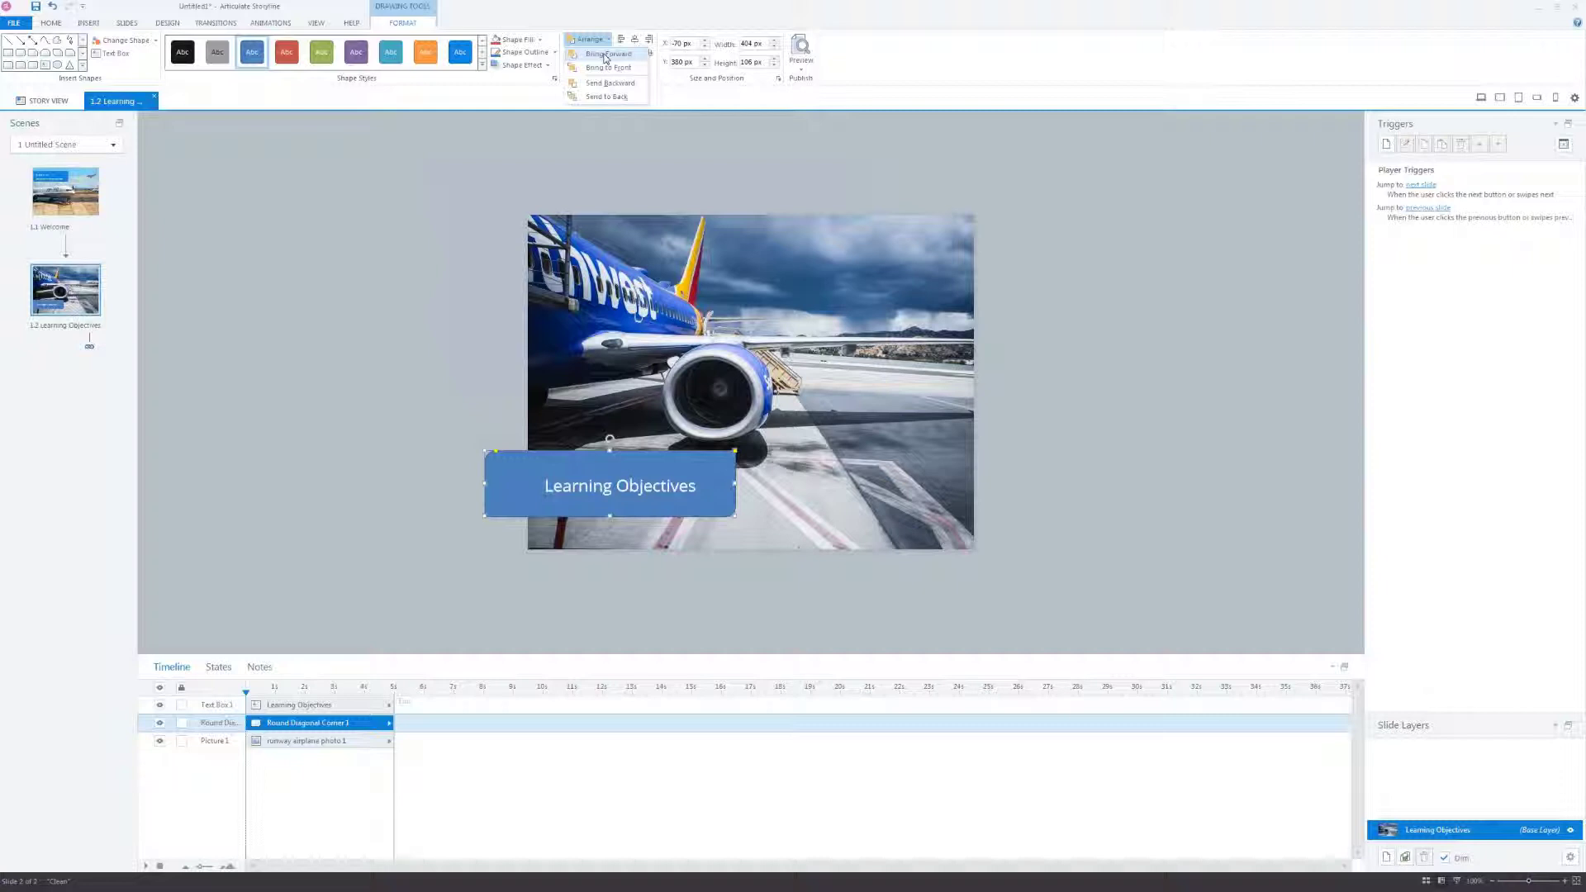
click(606, 55)
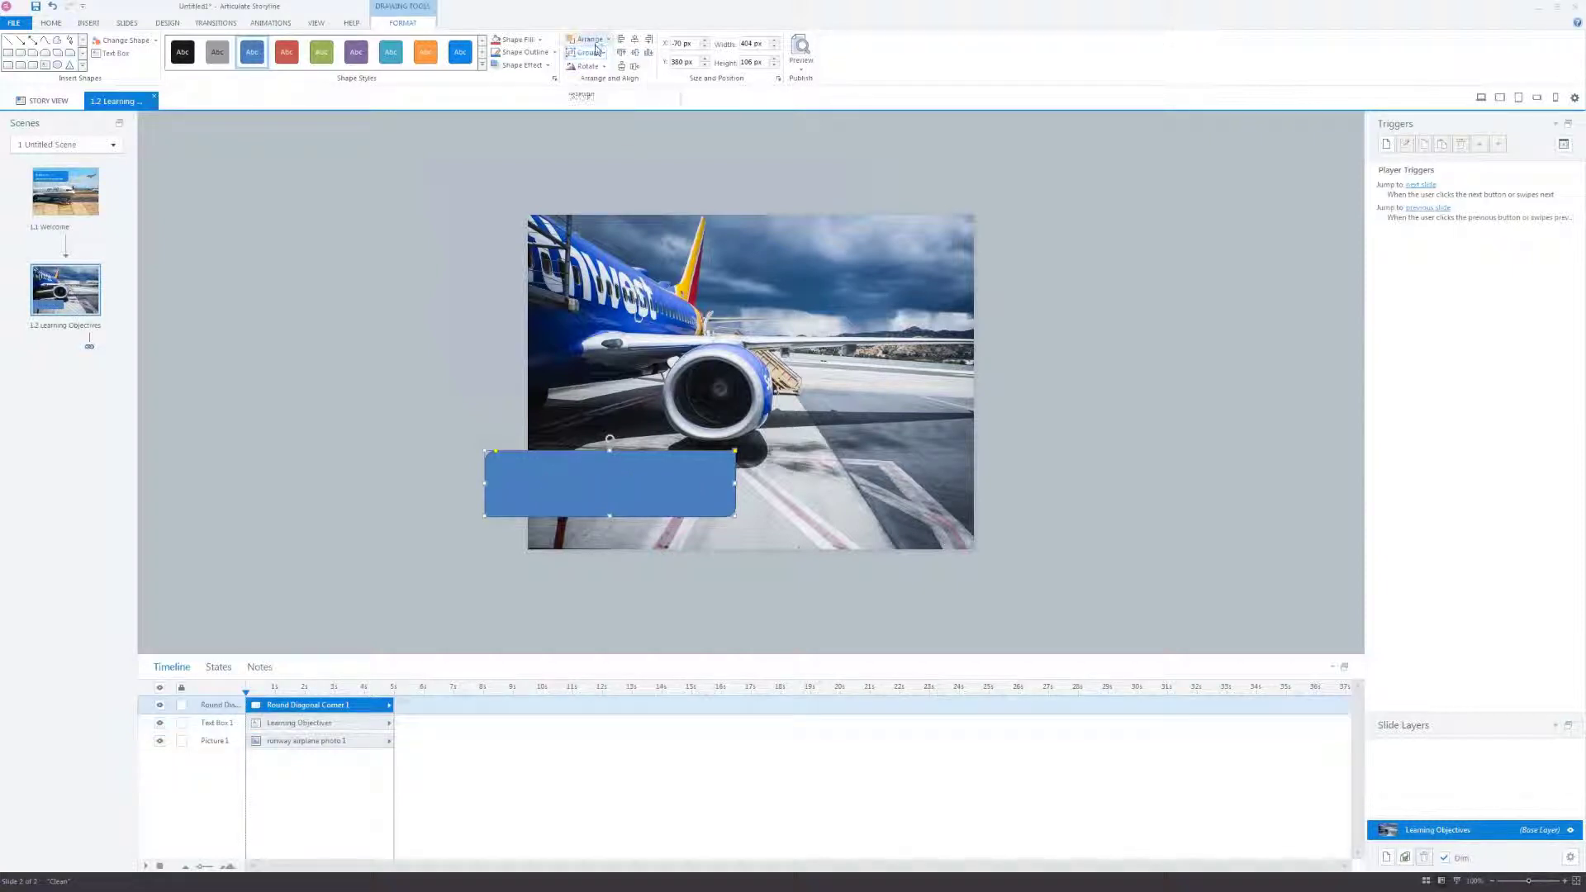
click(590, 40)
click(606, 82)
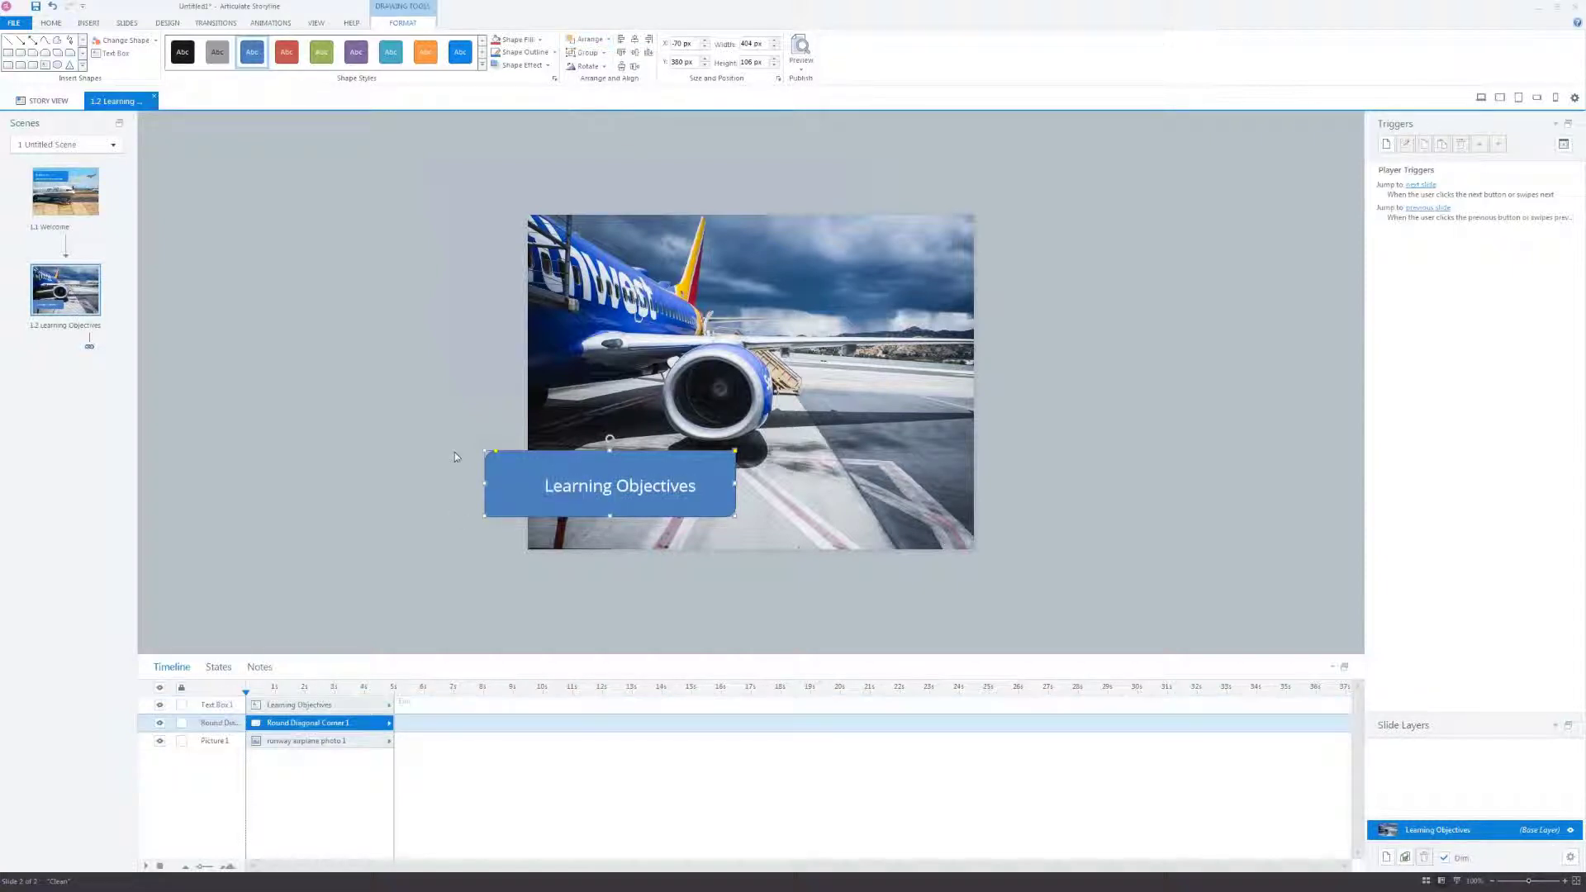
Step: Increase the "Learning Objectives" title text by one font size step
click(598, 496)
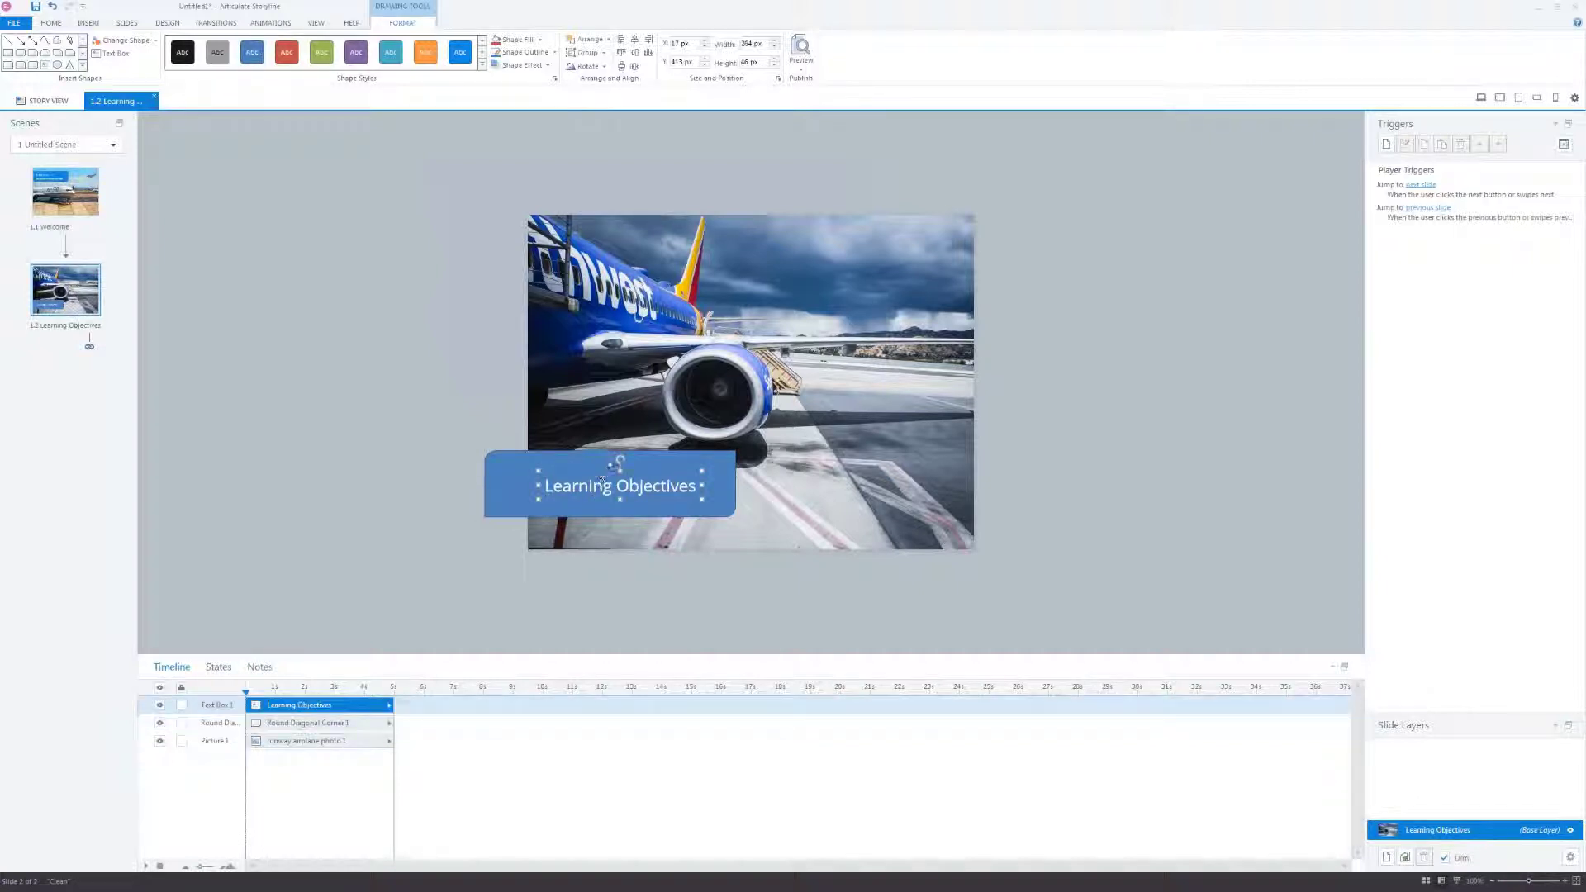
click(48, 22)
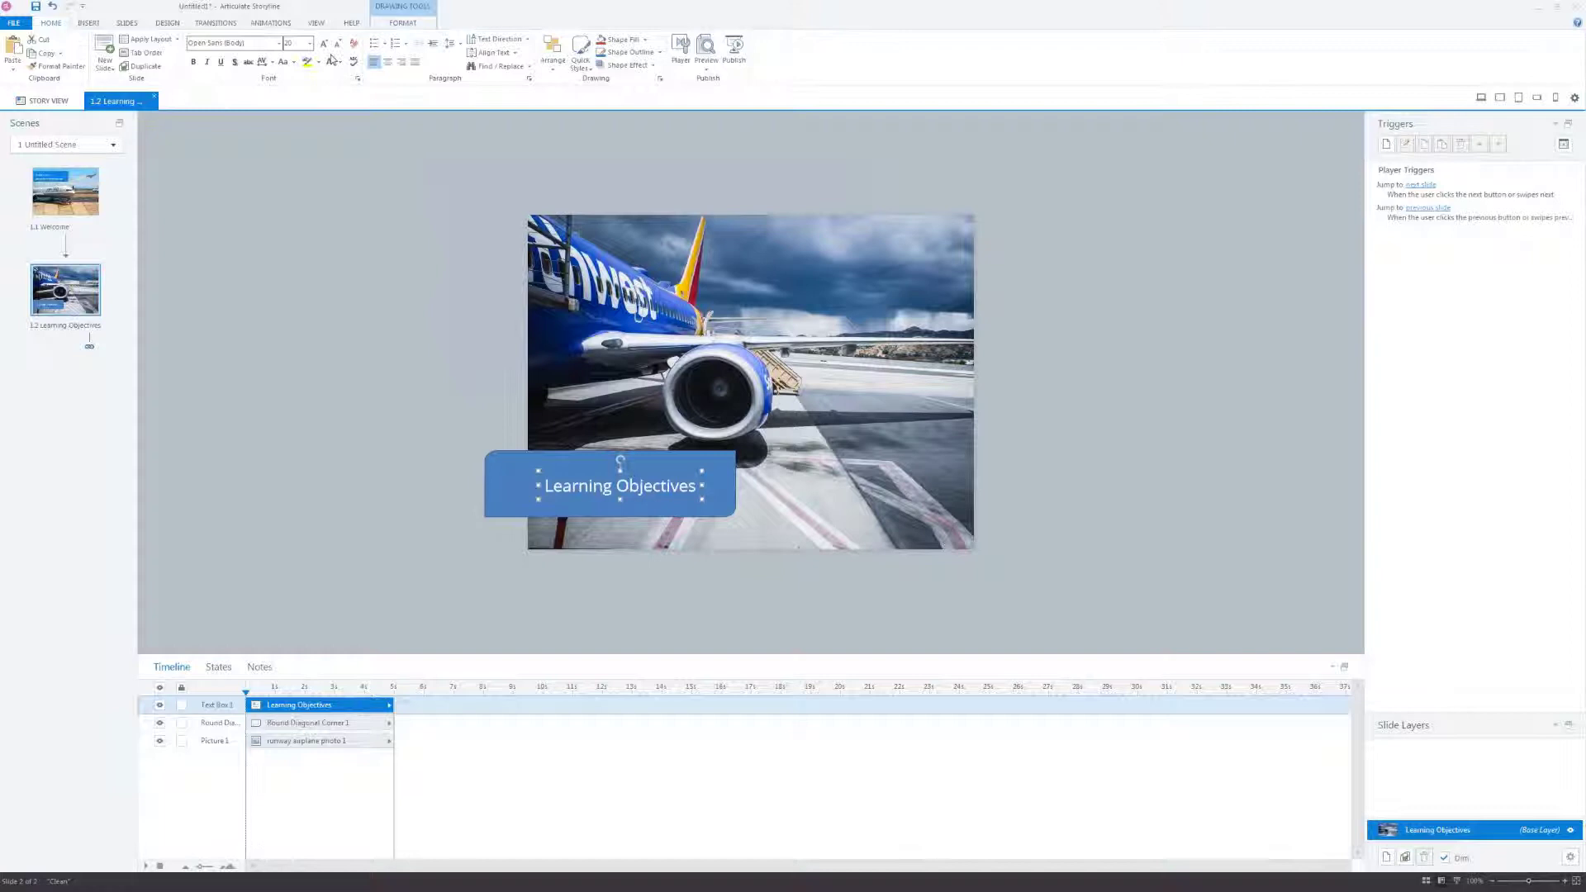
click(324, 43)
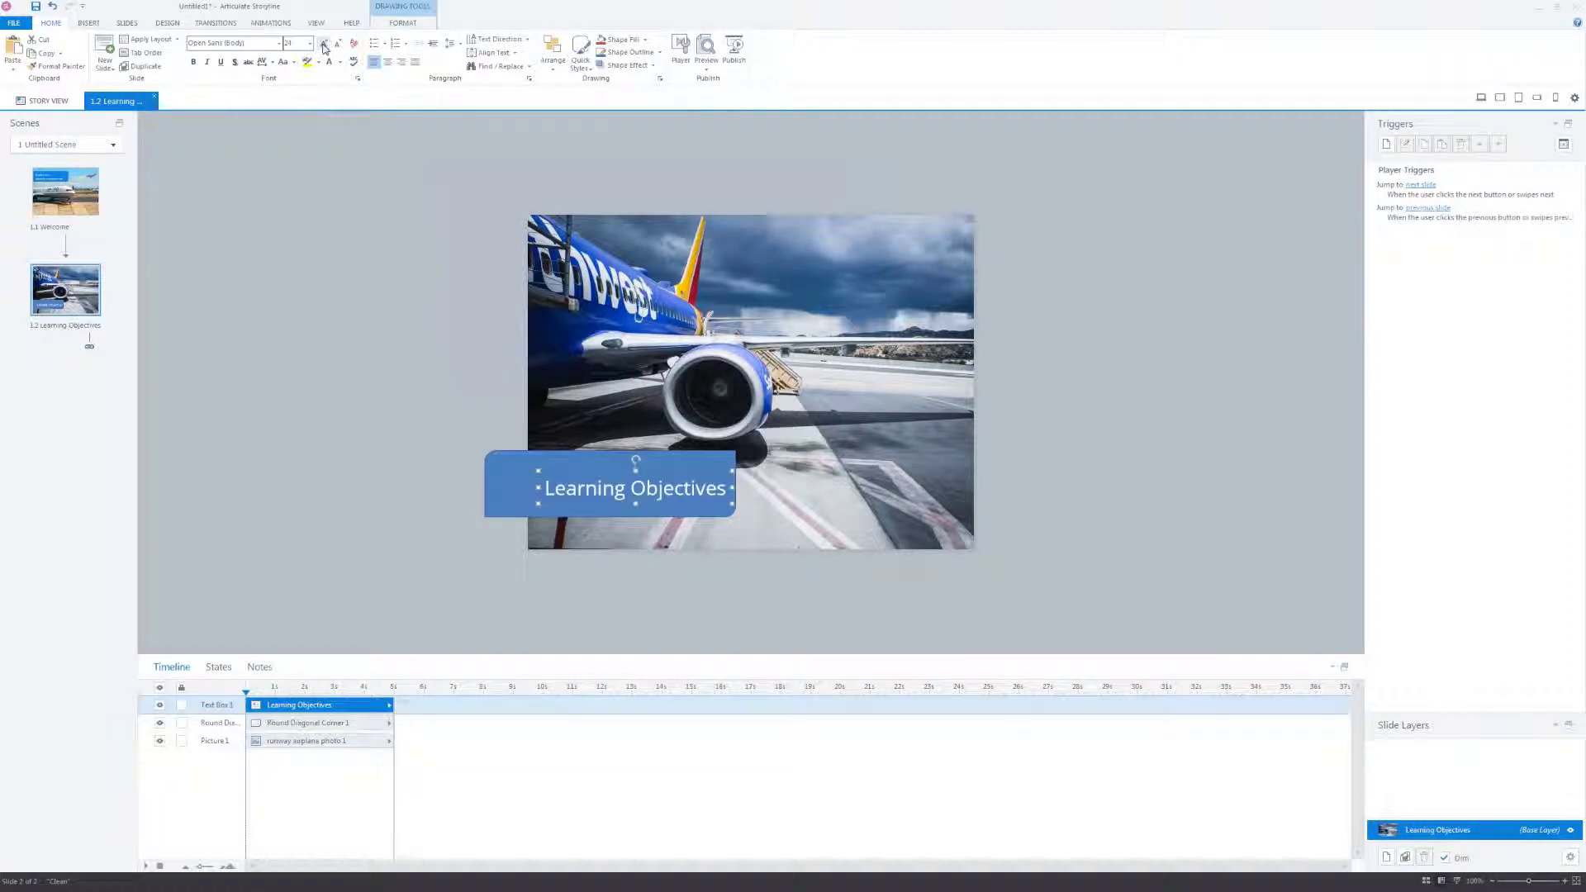
Step: Enlarge the rectangle behind the title to about 419 by 123 px and apply the teal shape style
click(564, 459)
drag(735, 517, 744, 526)
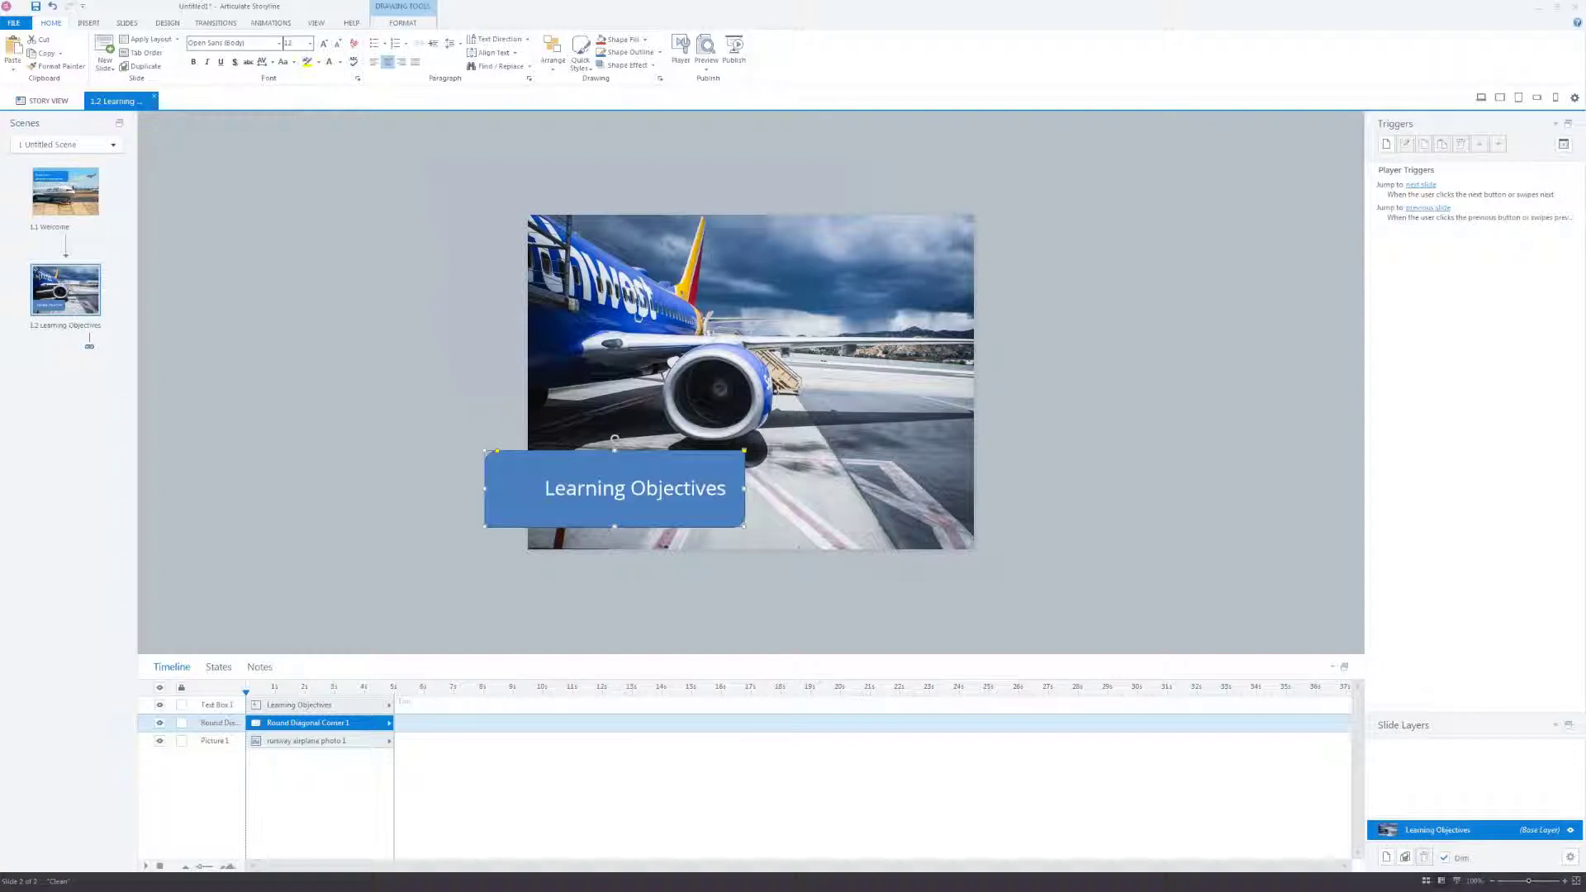
click(406, 23)
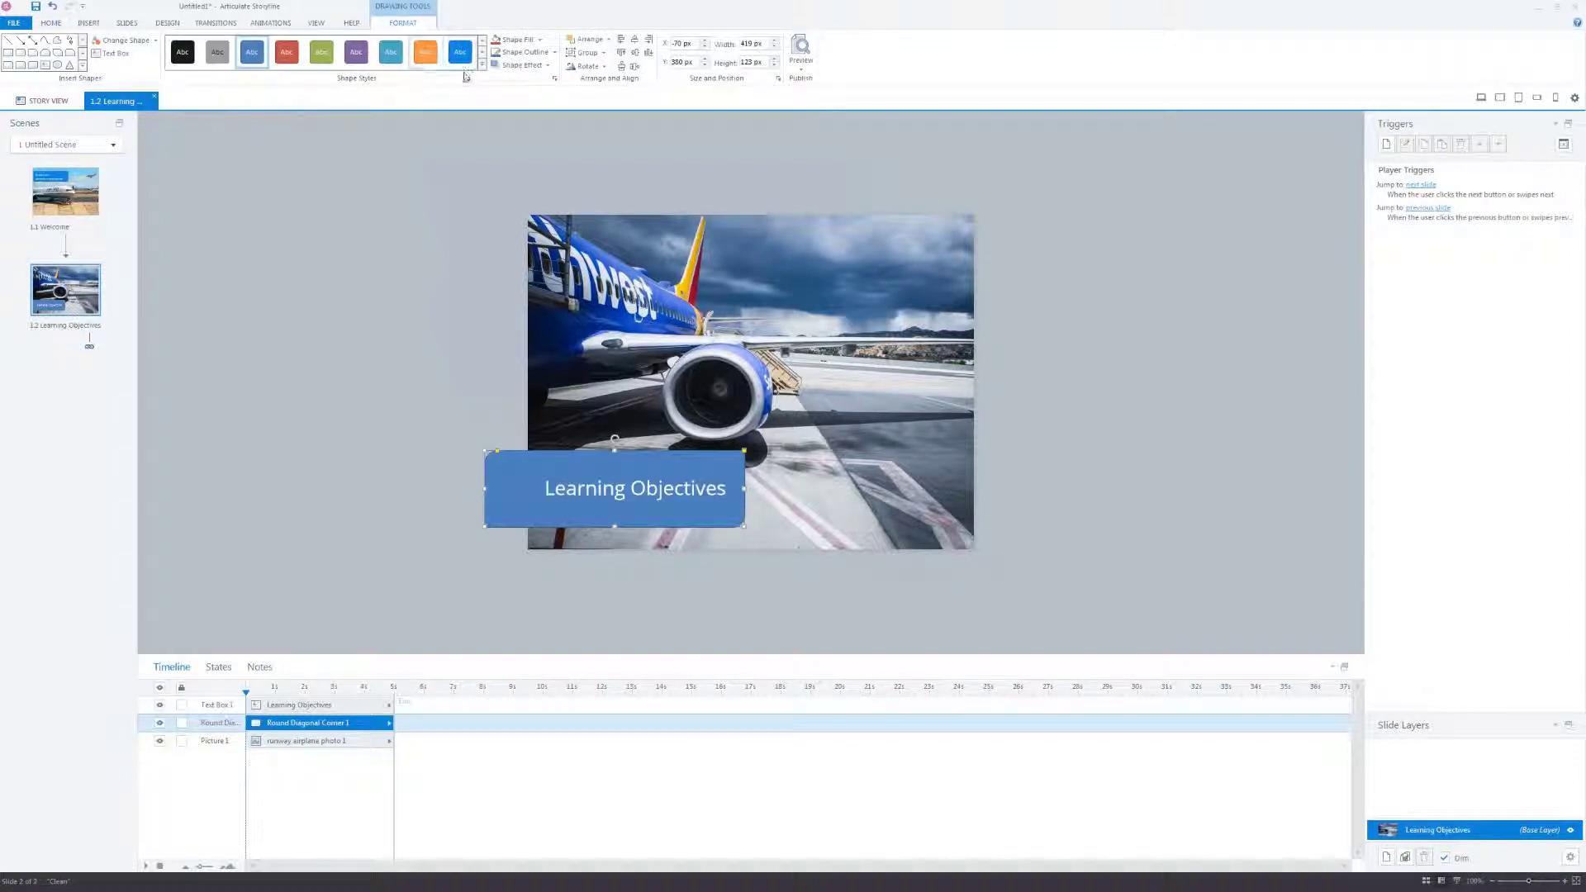
click(391, 52)
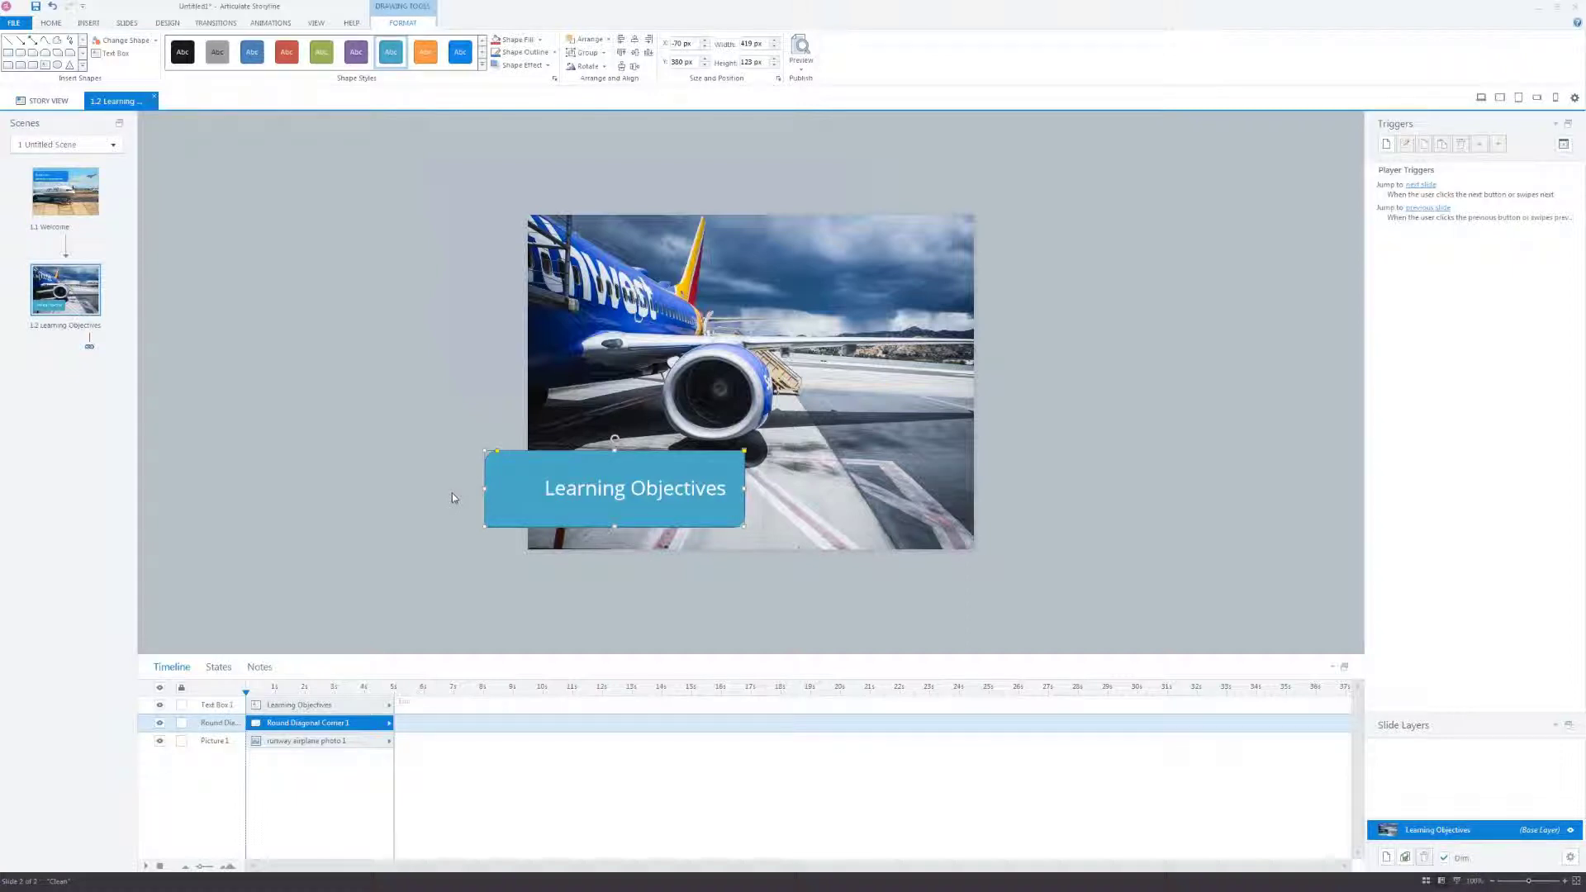
Step: Draw a plain rectangle about 207 by 127 px over the sky at the photo's upper right, checking the storyboard's objectives
click(92, 24)
click(290, 49)
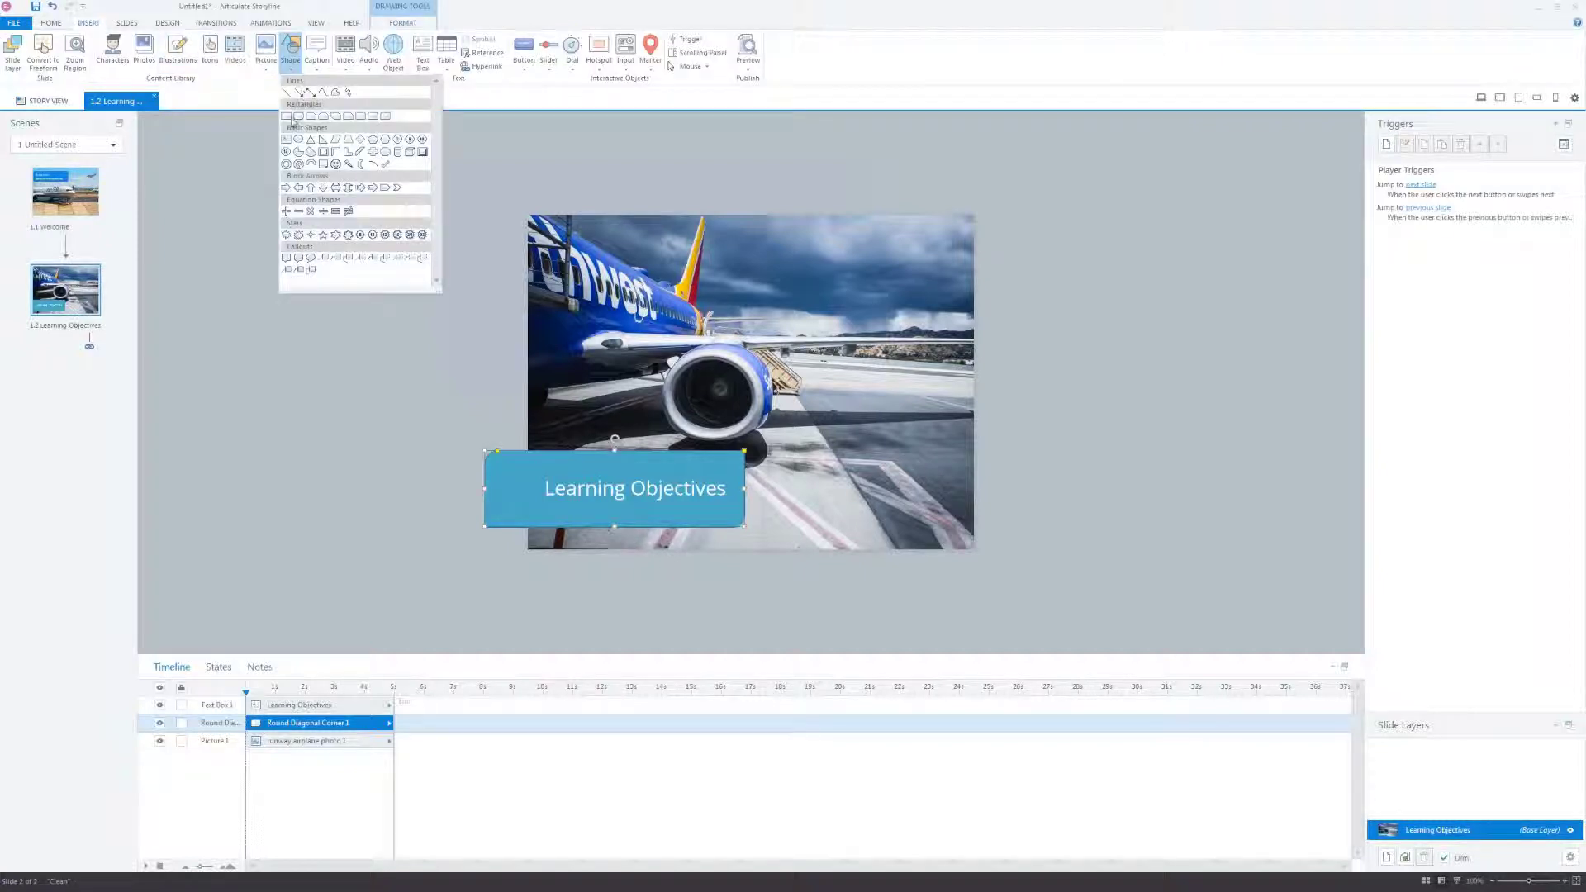
click(287, 116)
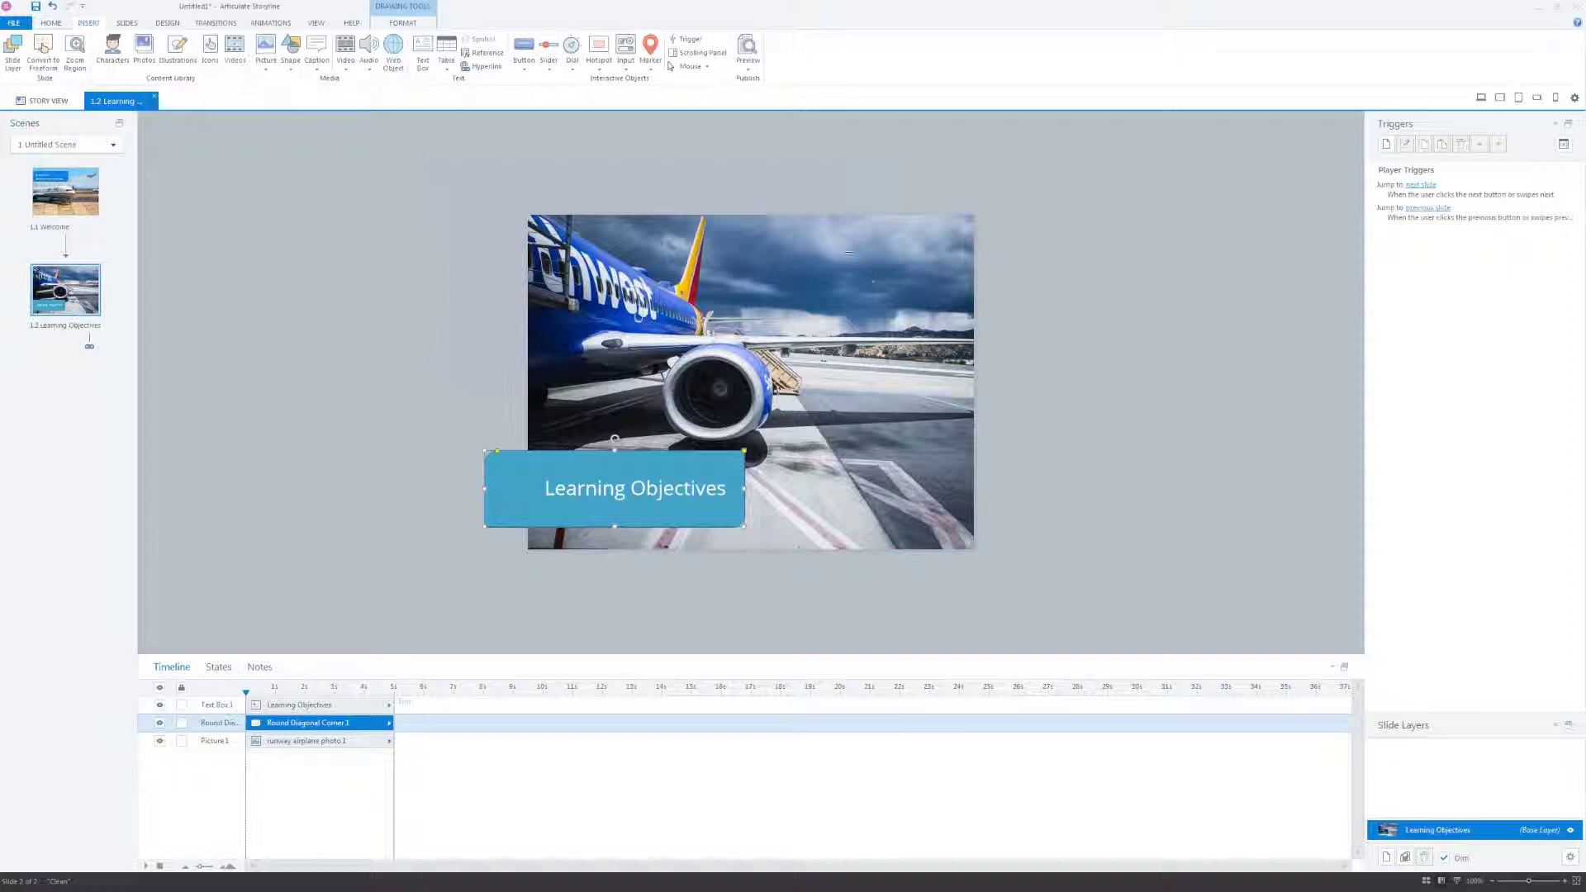
drag(828, 245, 956, 325)
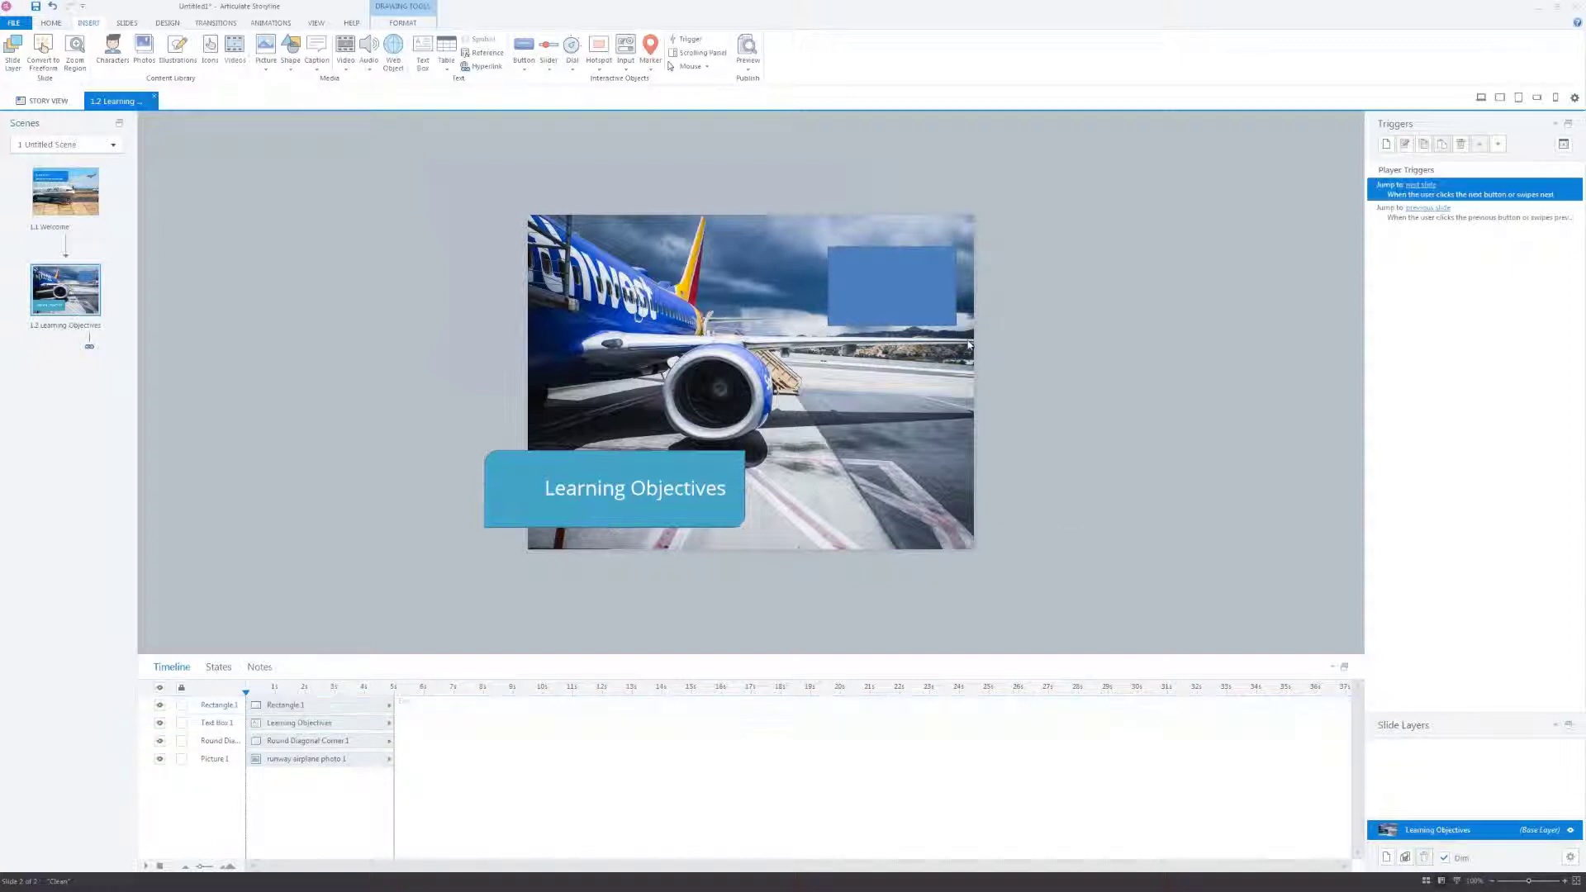
key(alt+Tab)
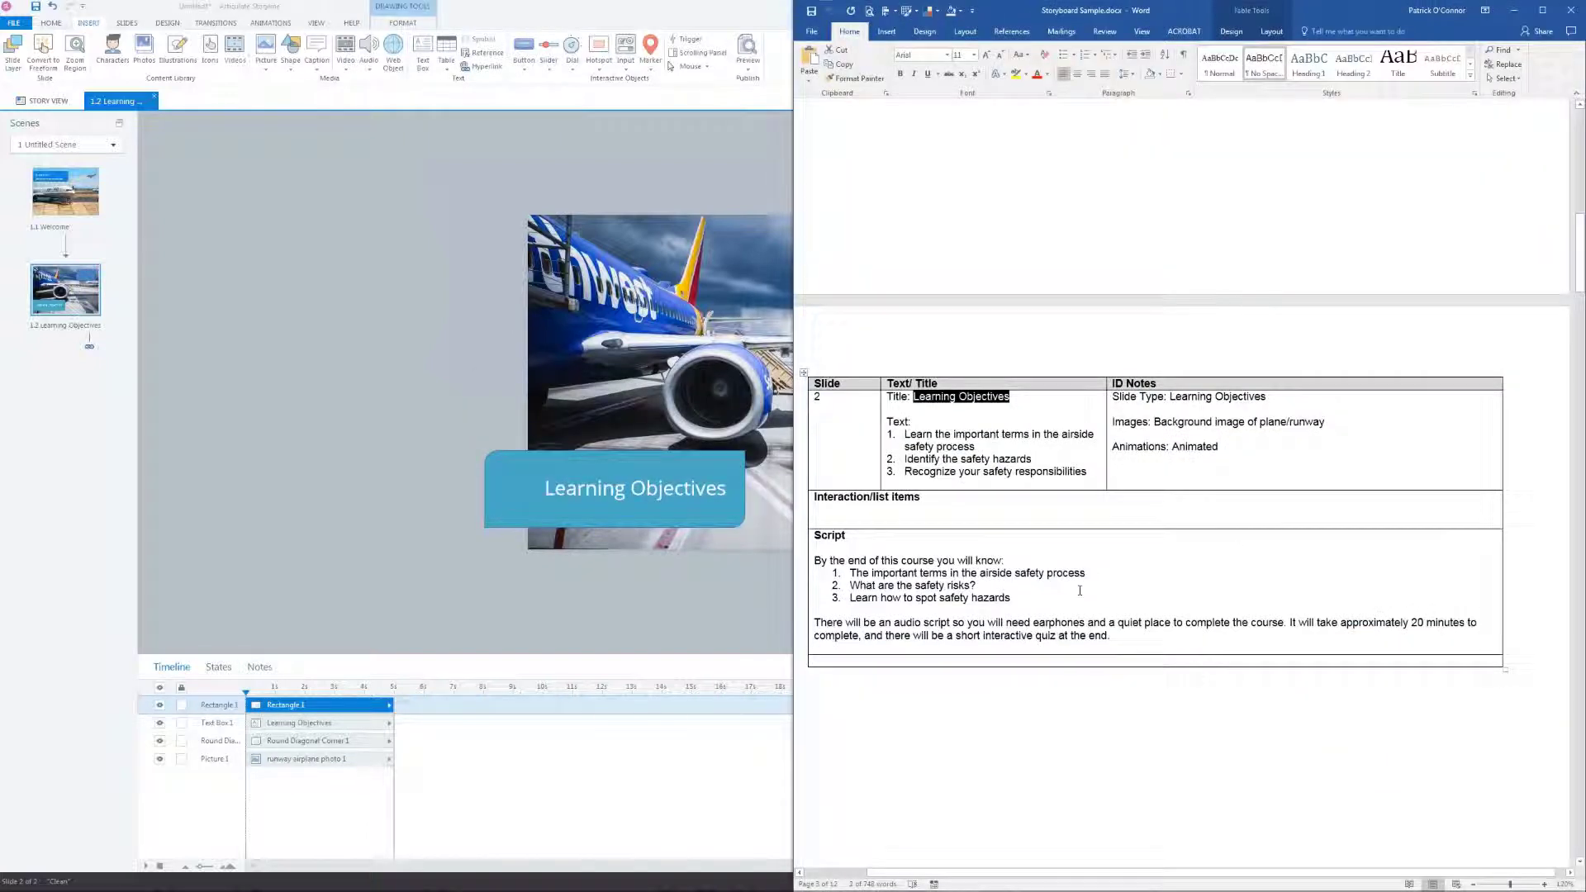
click(417, 399)
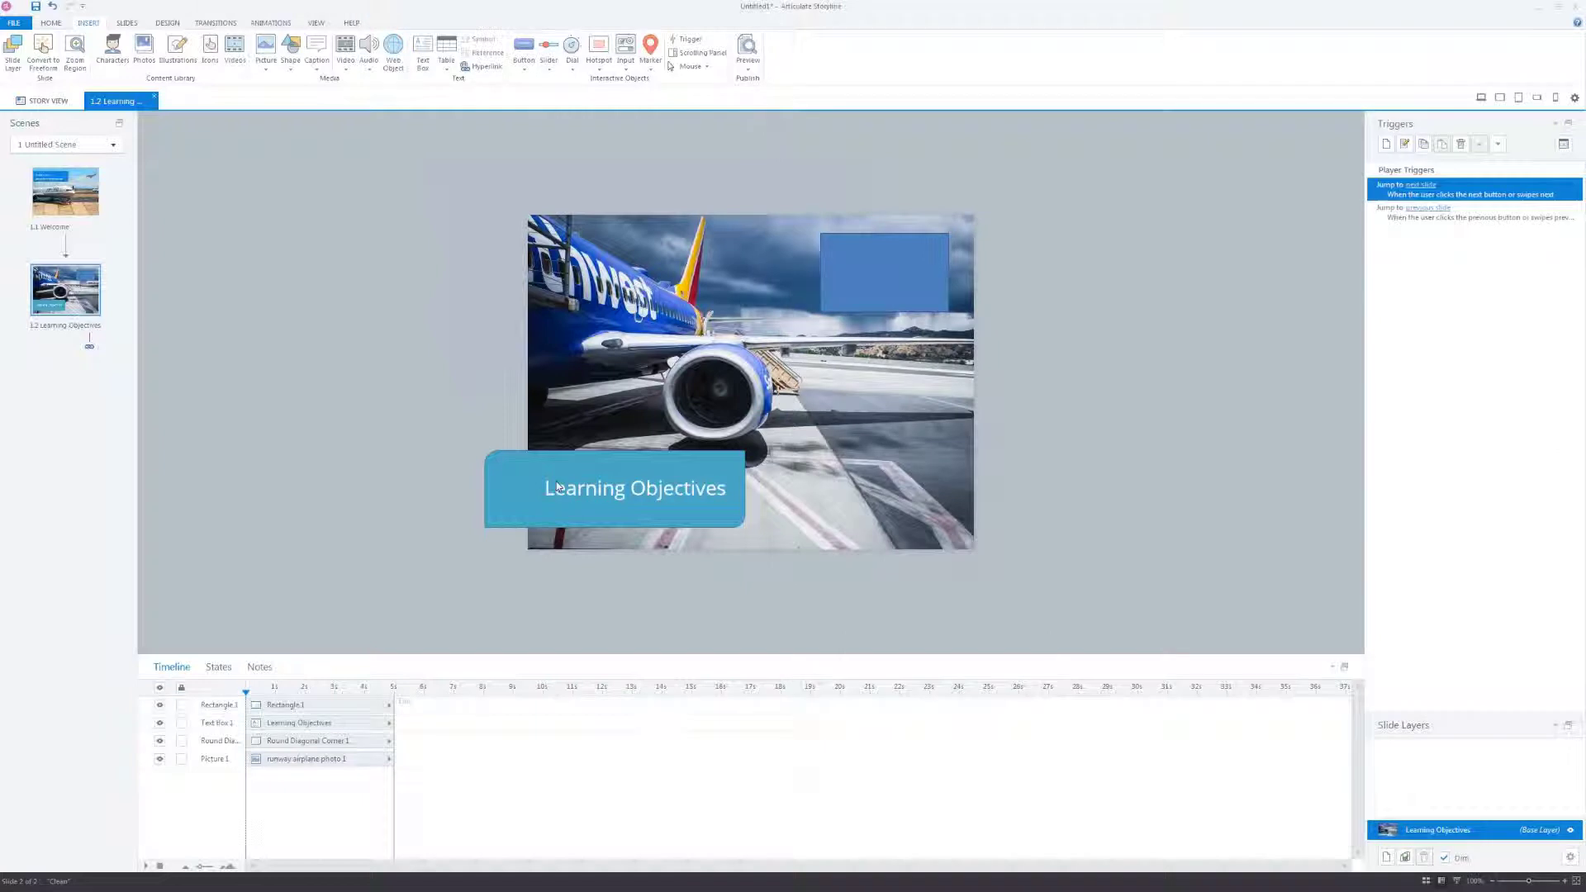
Step: Duplicate the rectangle twice and place one copy near the slide's lower right, level with the "Learning Objectives" title
click(894, 306)
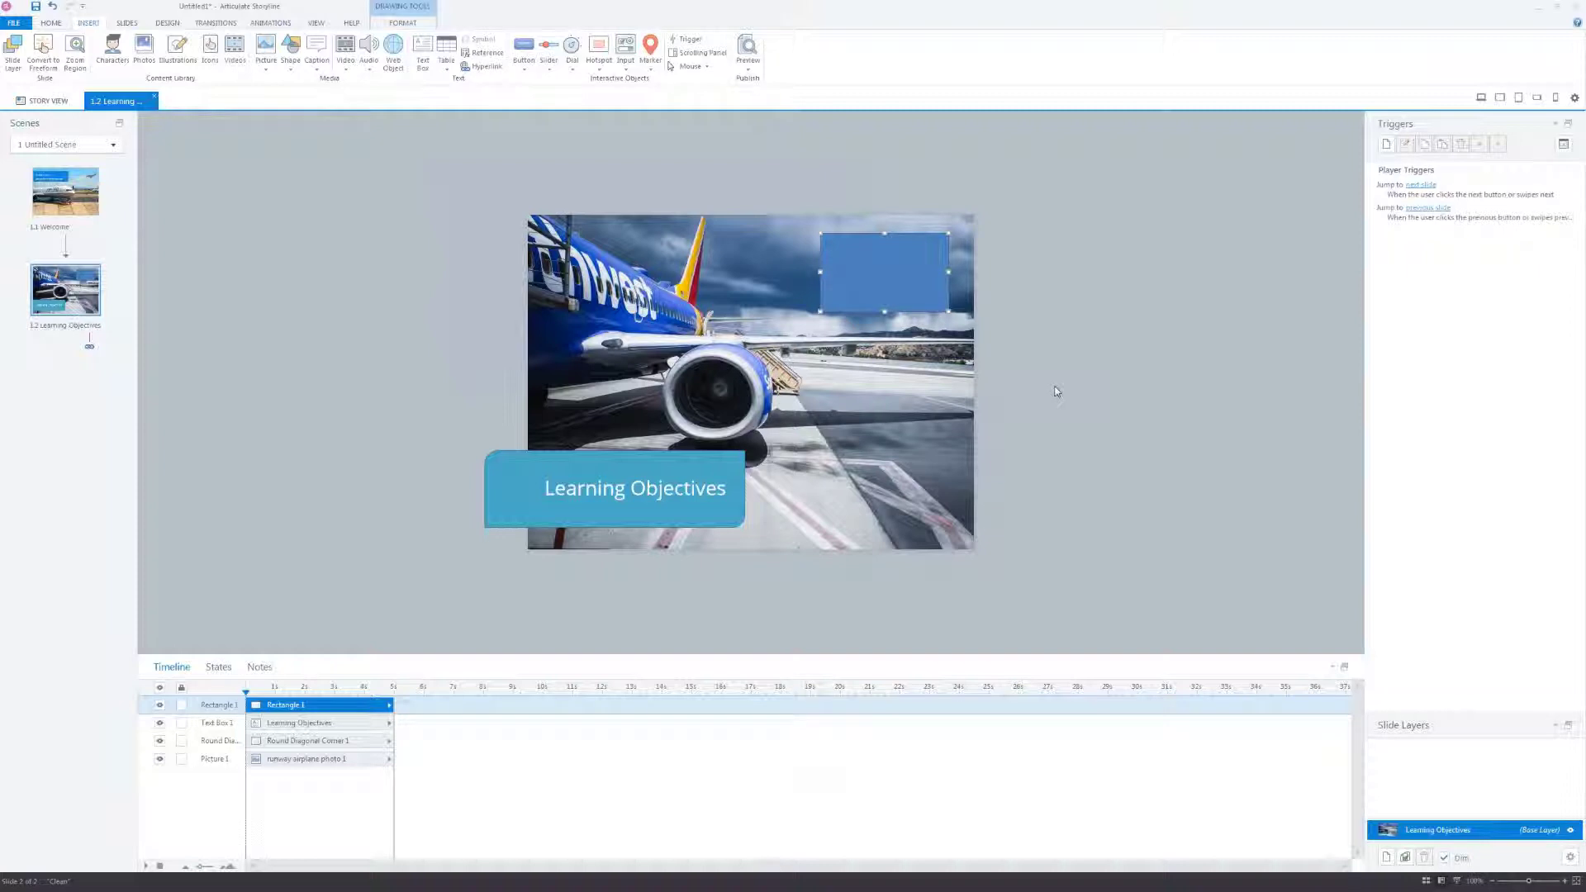
key(ctrl+d)
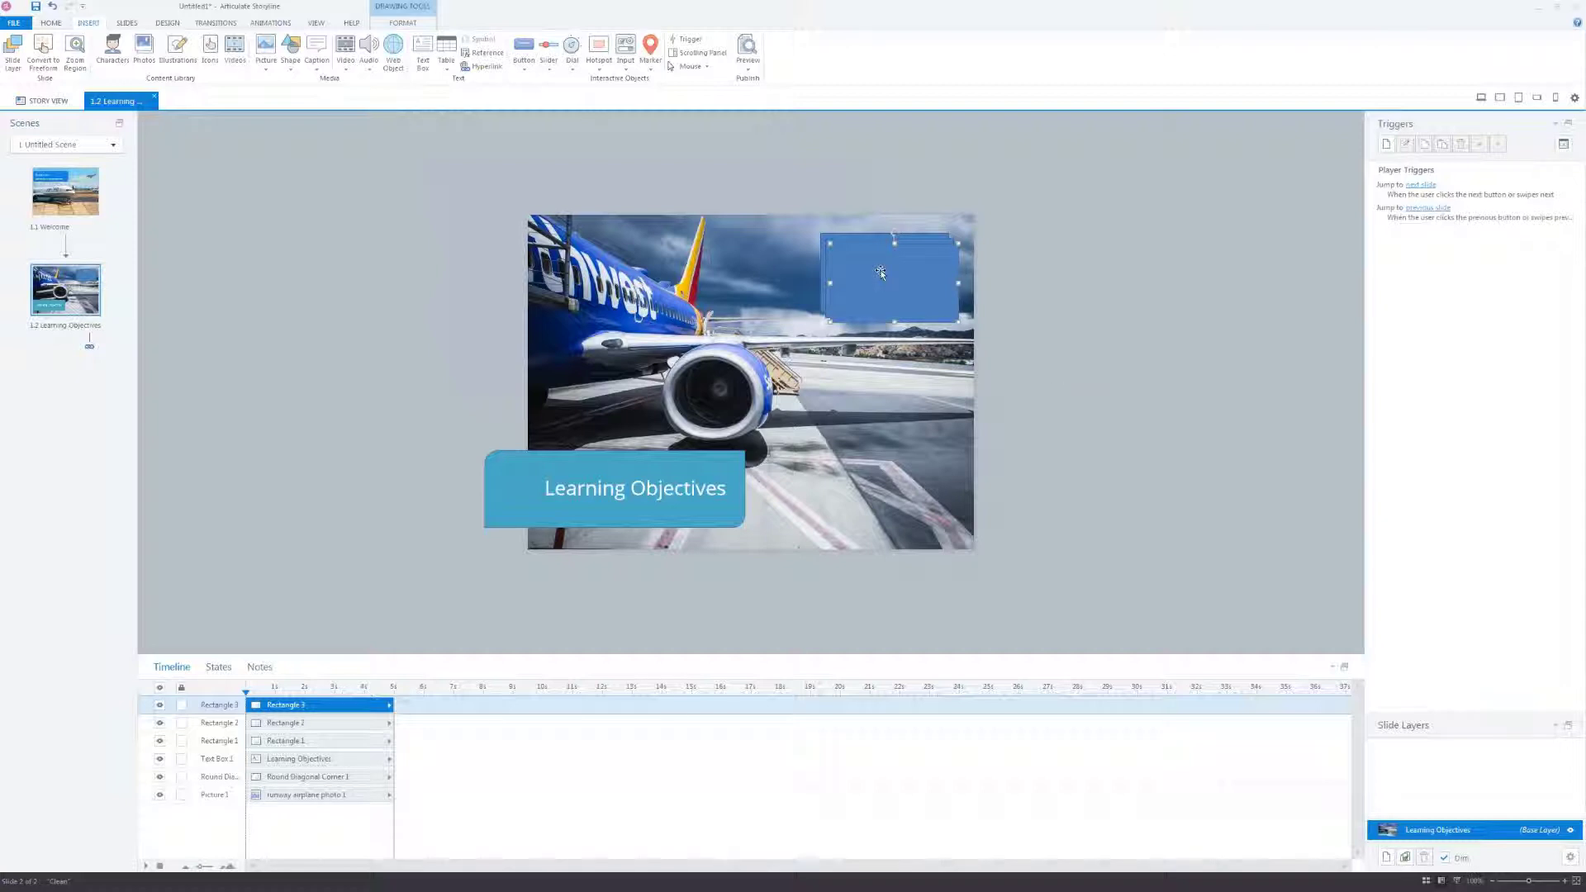
drag(880, 272, 874, 480)
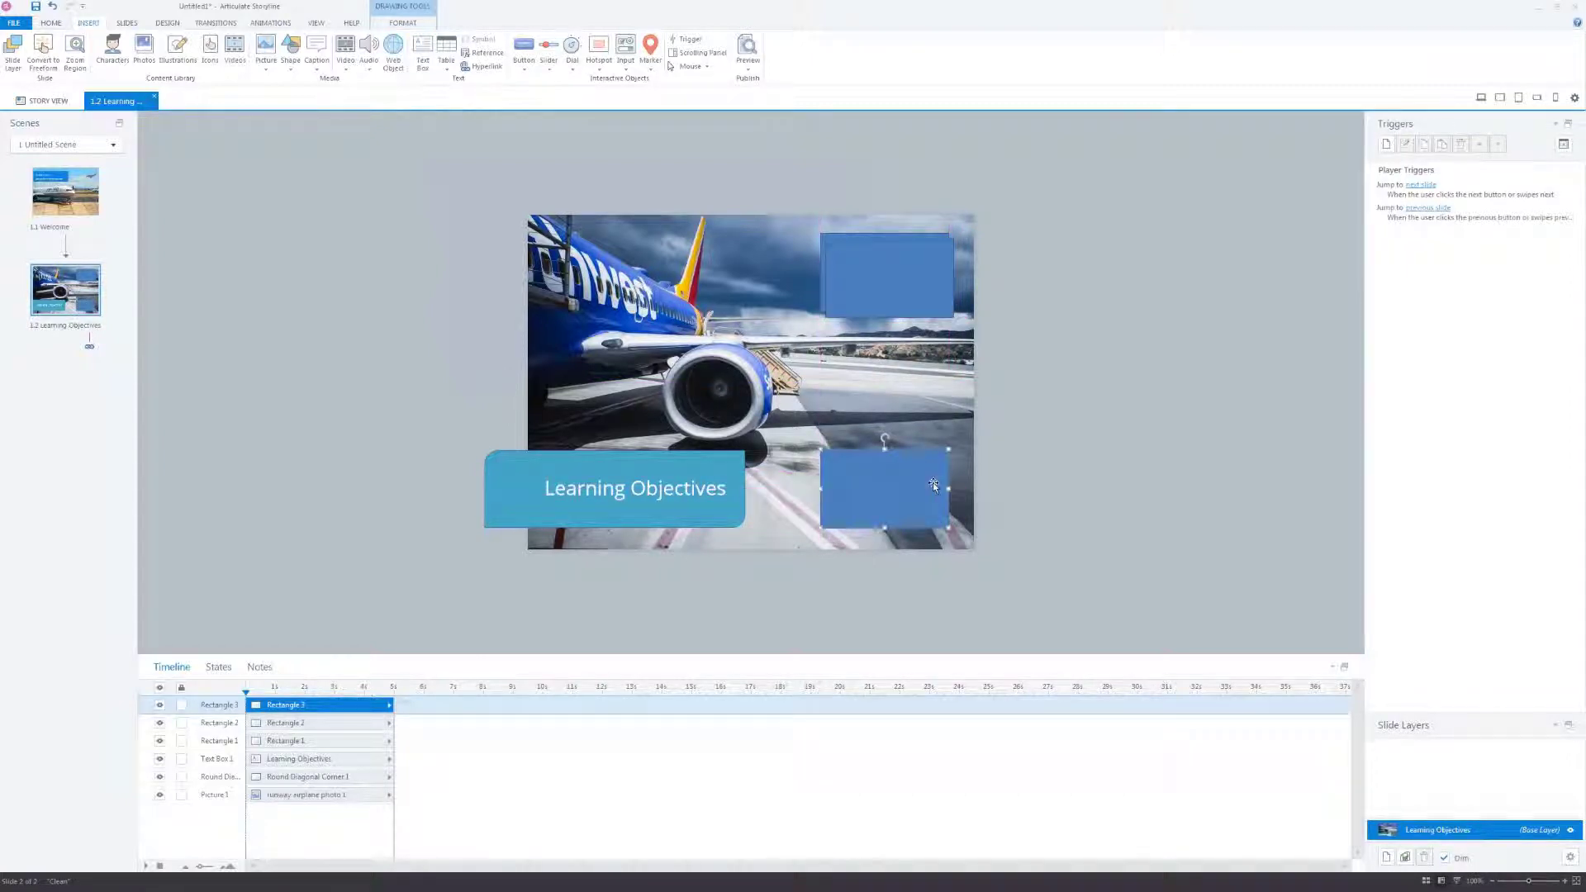
Step: Distribute the three blue rectangles vertically and align their left edges
drag(1037, 161, 814, 580)
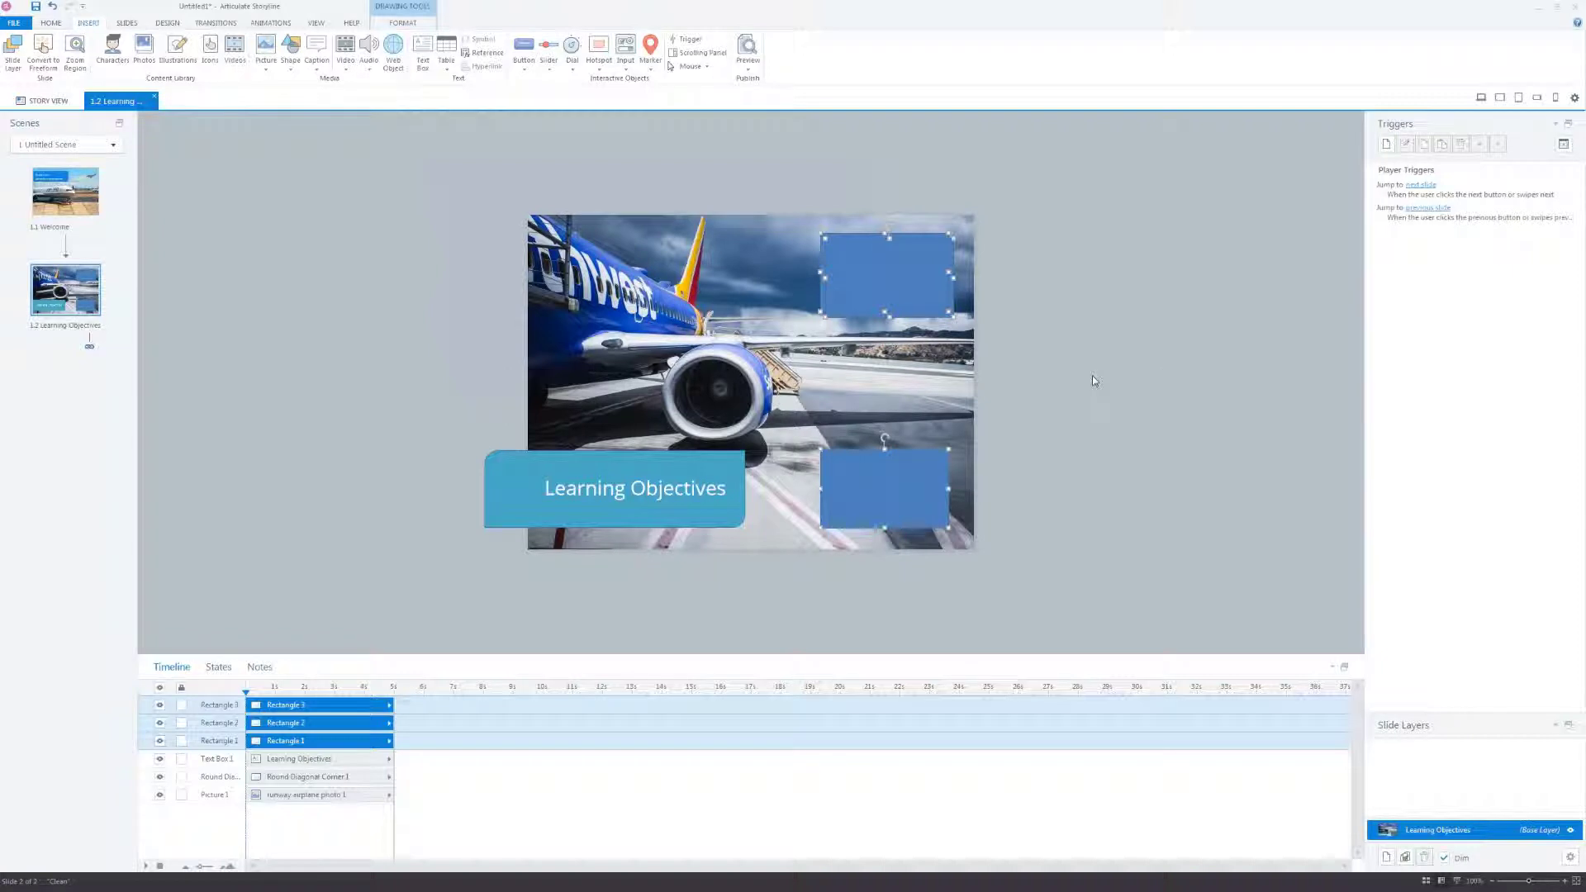
click(393, 23)
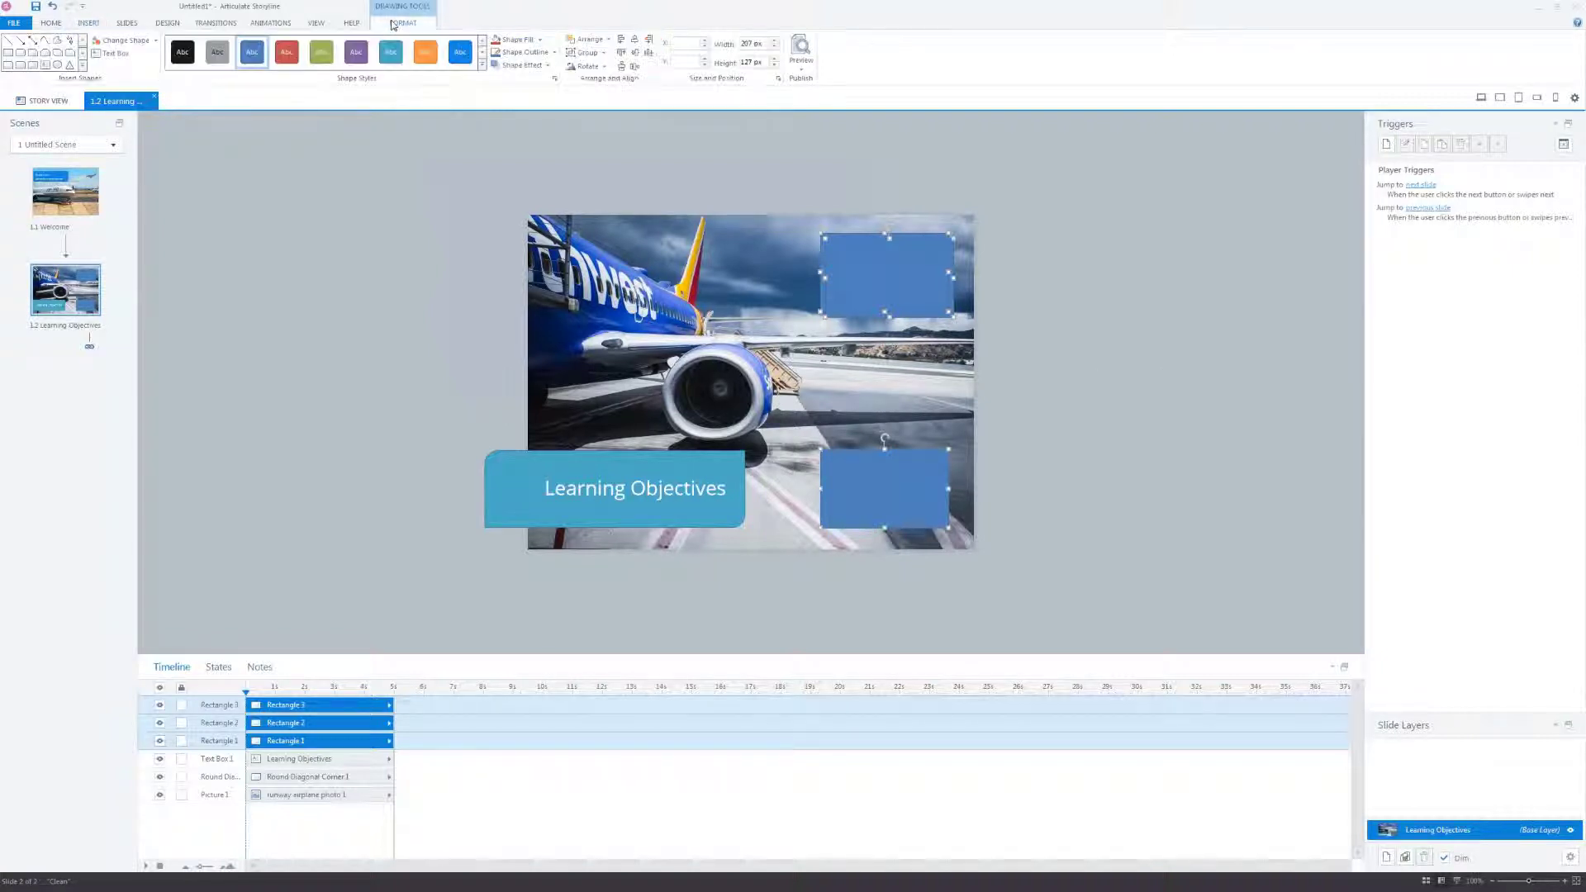
click(622, 69)
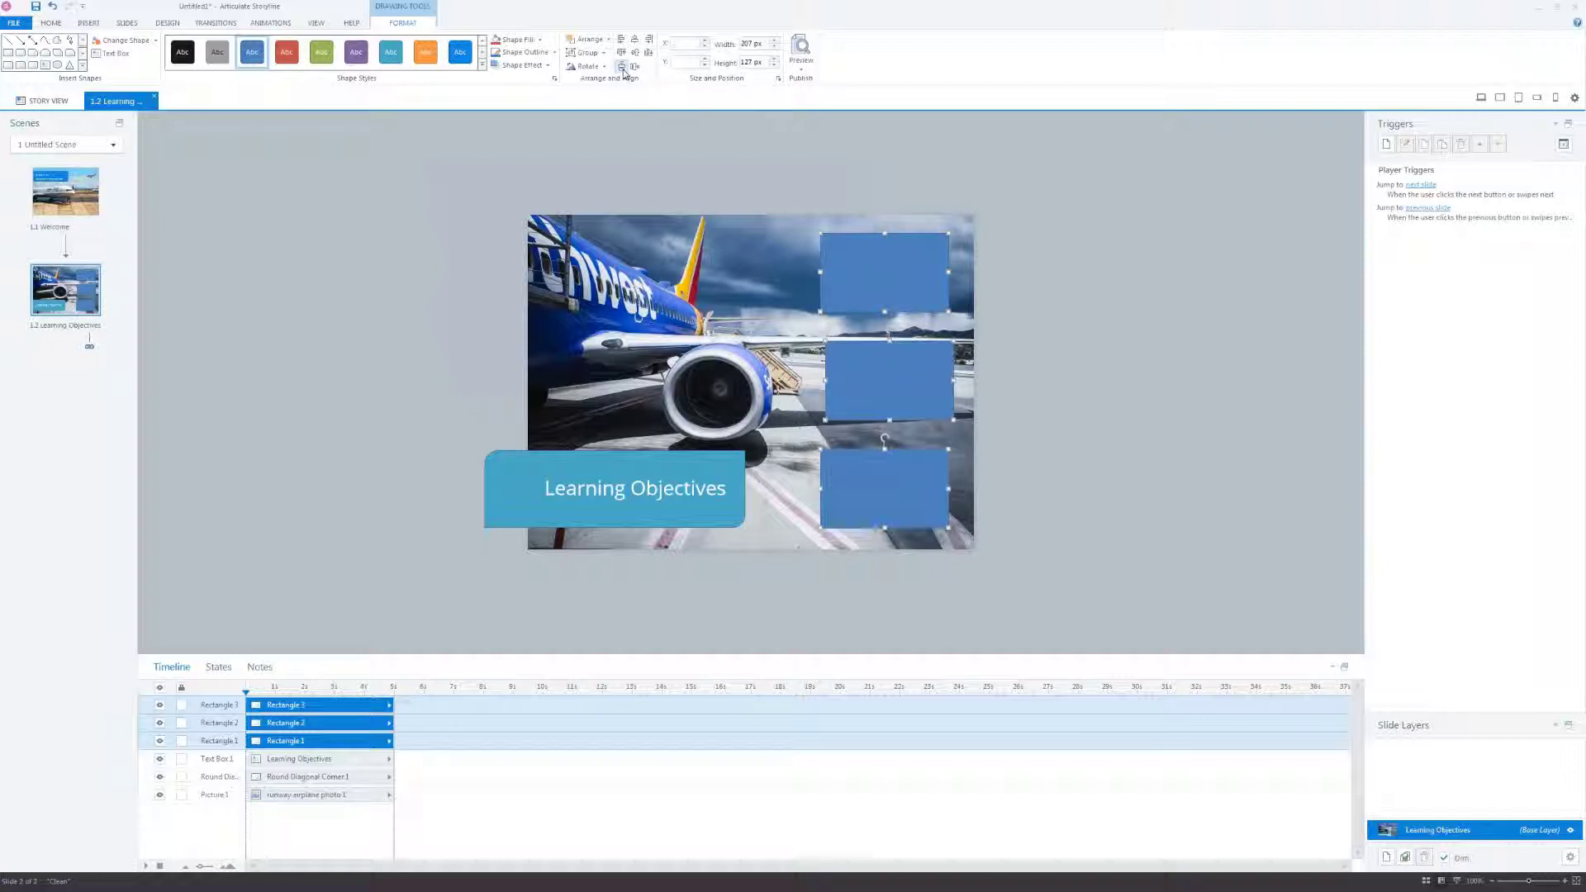
click(621, 38)
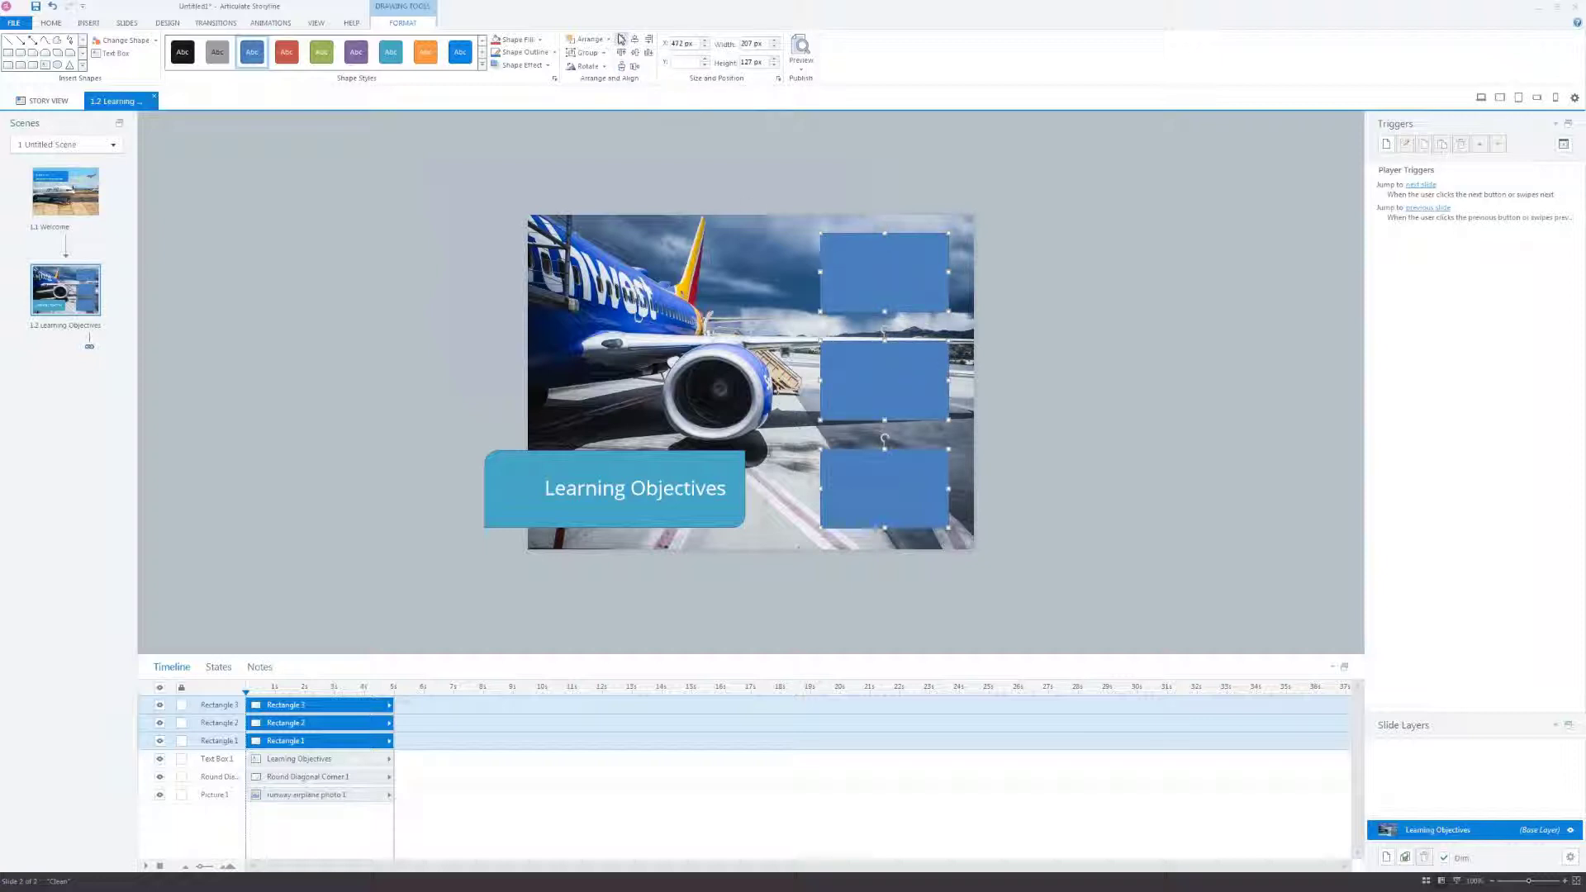
click(1099, 469)
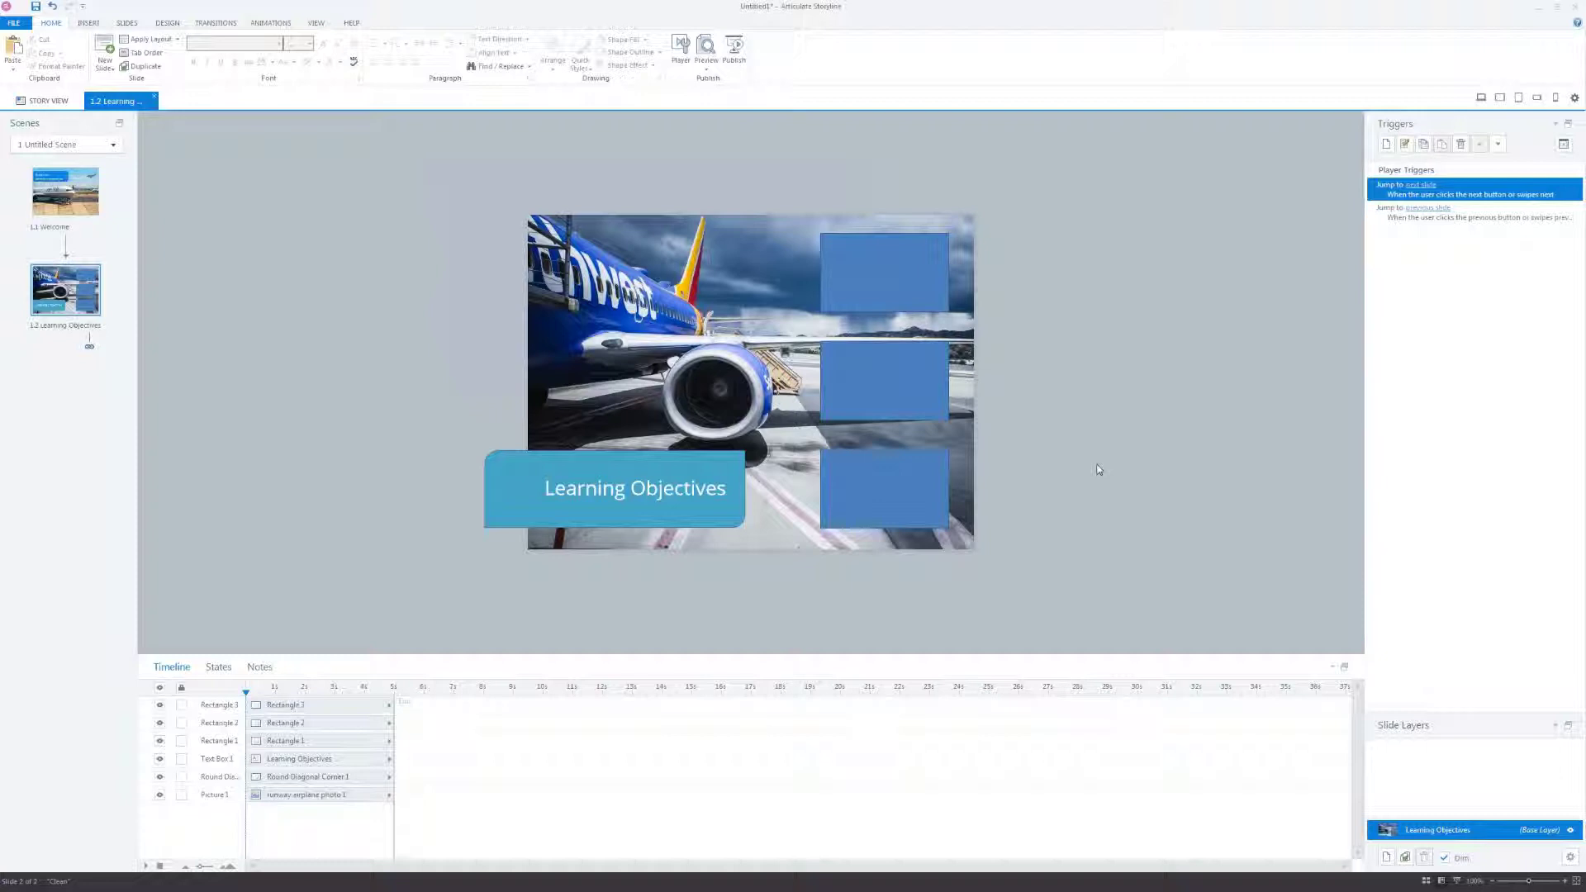
Step: Add a text box reading "01" in the empty area left of the slide
click(88, 22)
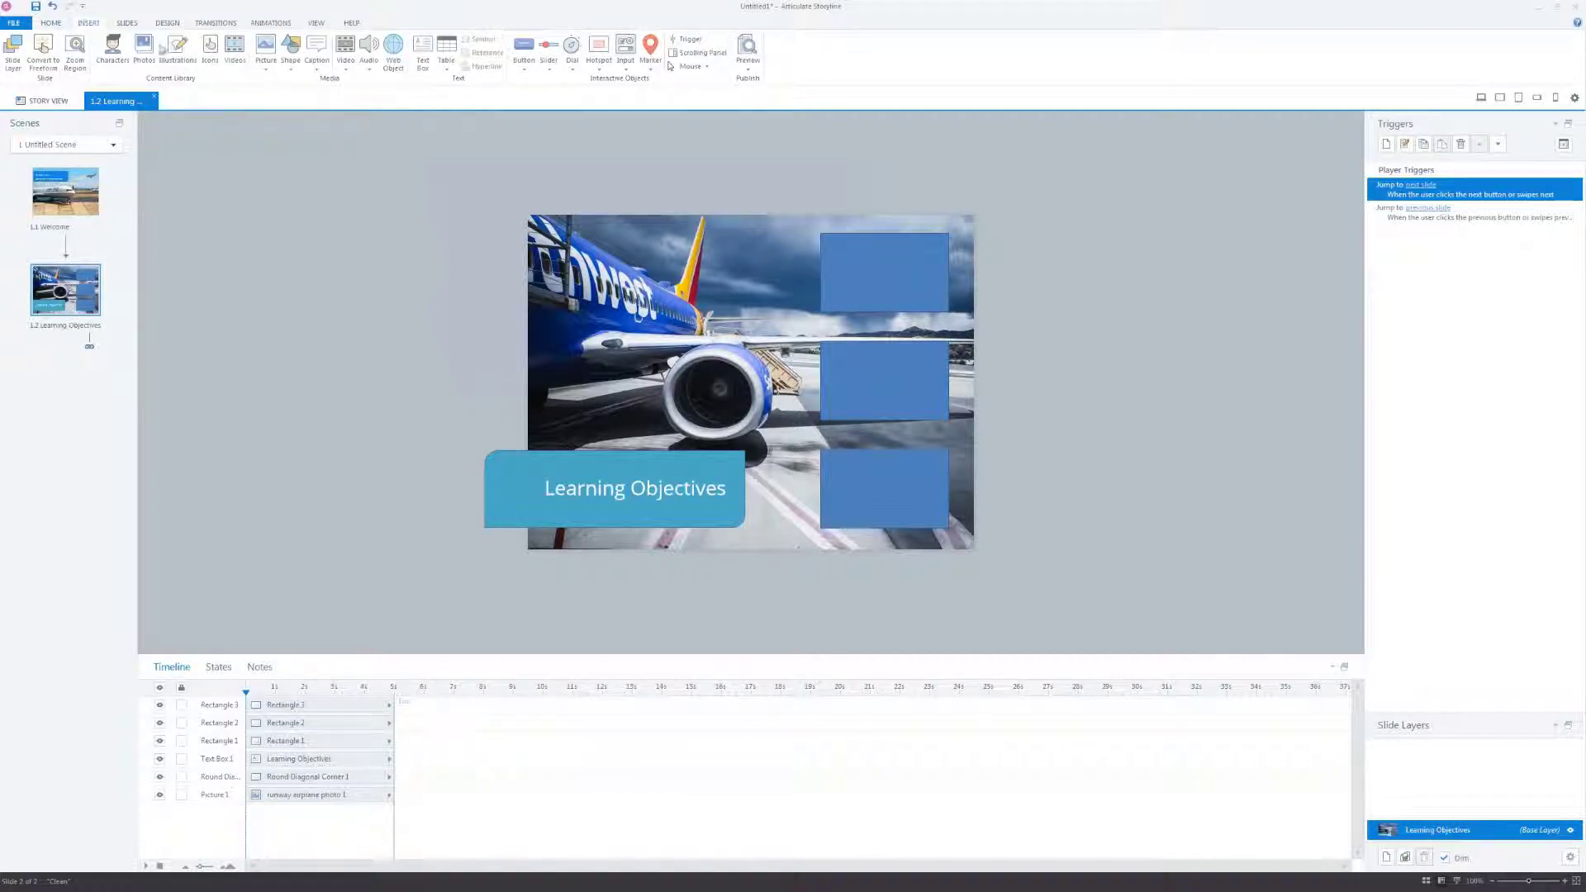
click(430, 64)
click(258, 418)
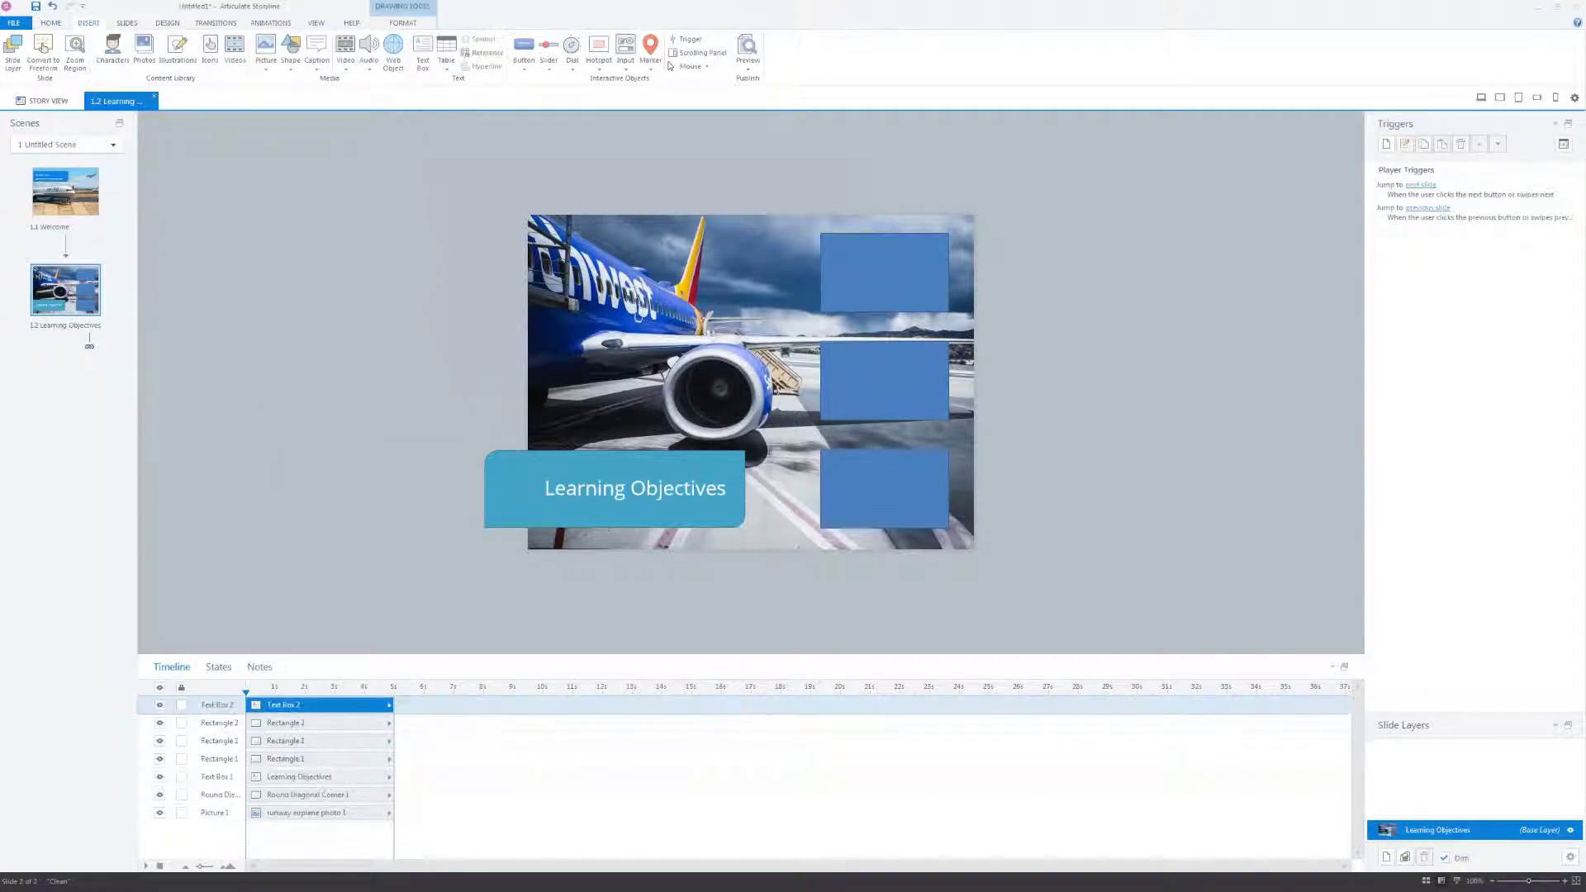
text(01)
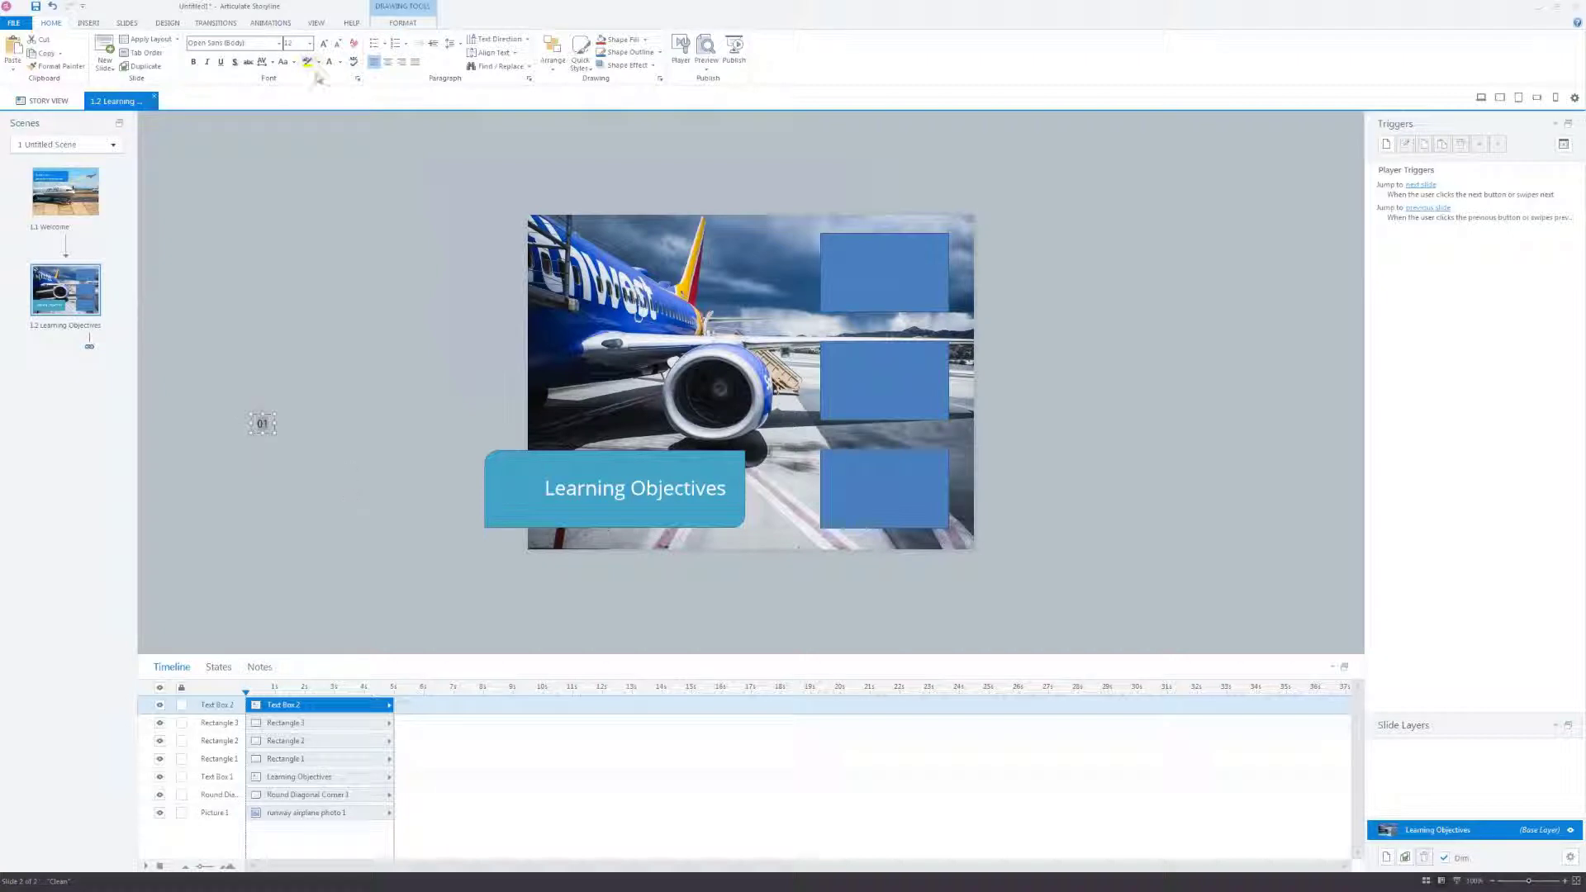
Step: Enlarge the "01" text by six font size steps, make it white and place it on the top blue rectangle
key(ctrl+a)
click(323, 44)
click(324, 44)
click(324, 44)
click(324, 44)
click(323, 44)
click(324, 44)
click(281, 462)
drag(838, 254, 851, 239)
Step: Duplicate the "01" text box twice and place the copies on the middle and bottom rectangles
key(ctrl+d)
key(ctrl+d)
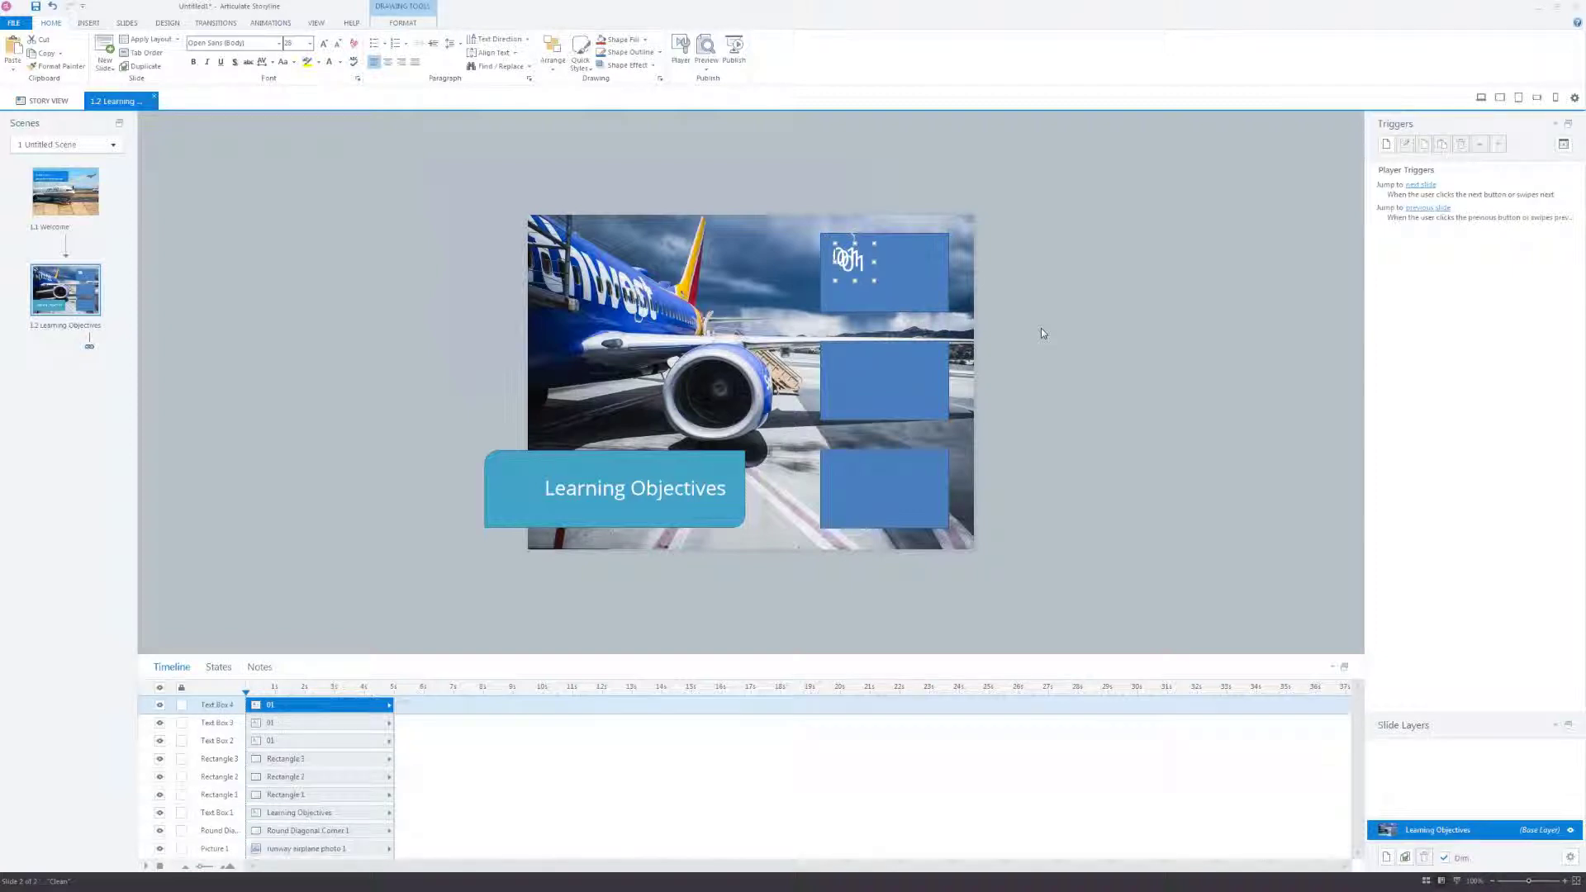
drag(872, 245, 867, 452)
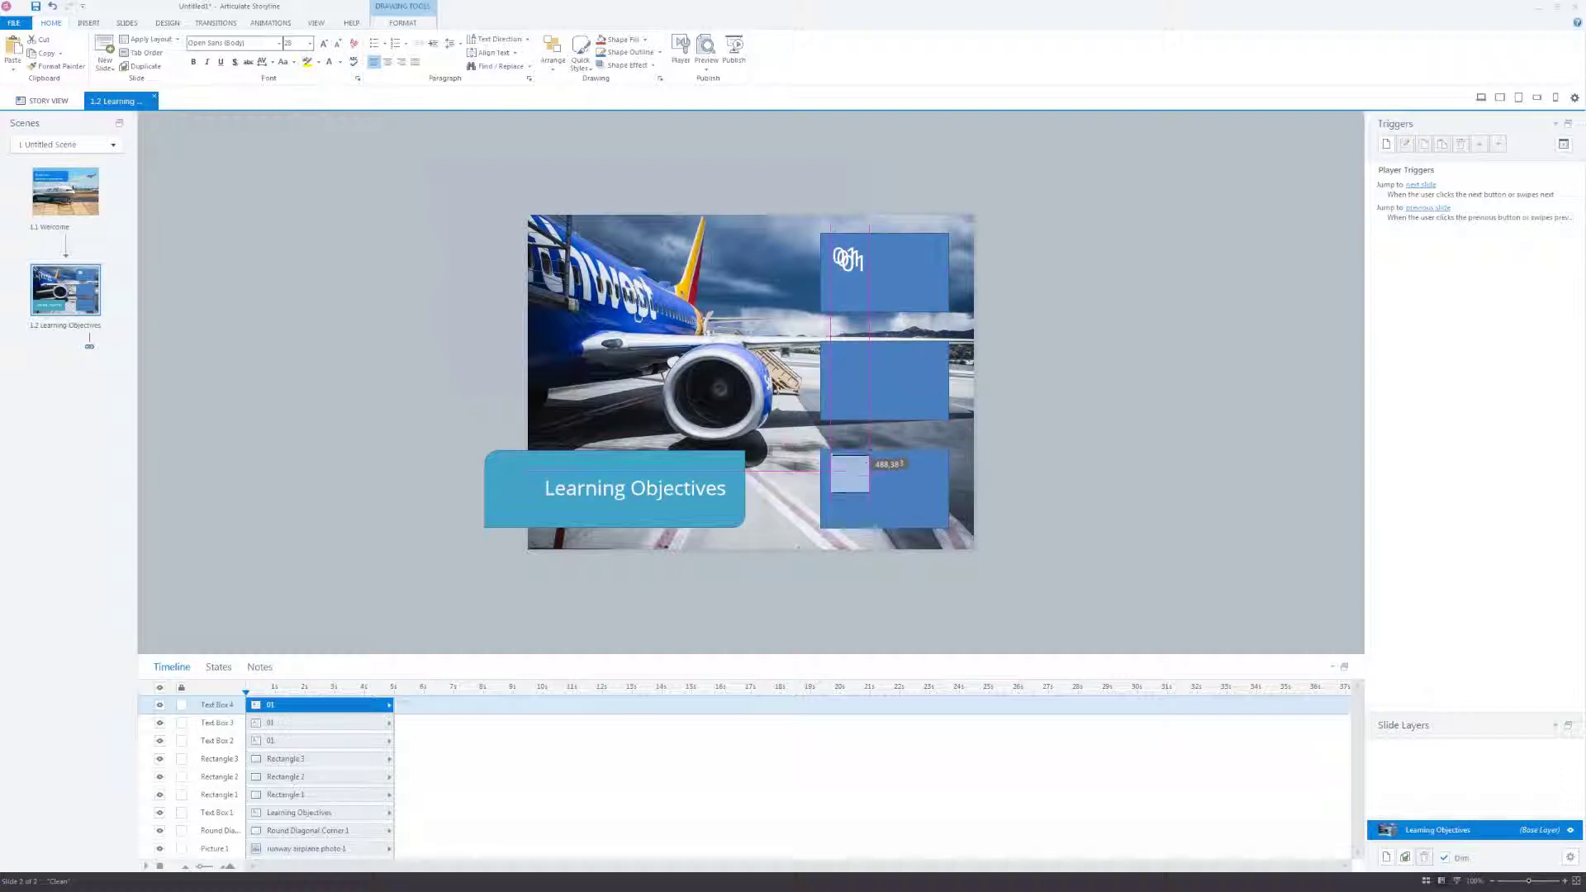
drag(851, 283, 859, 354)
click(855, 269)
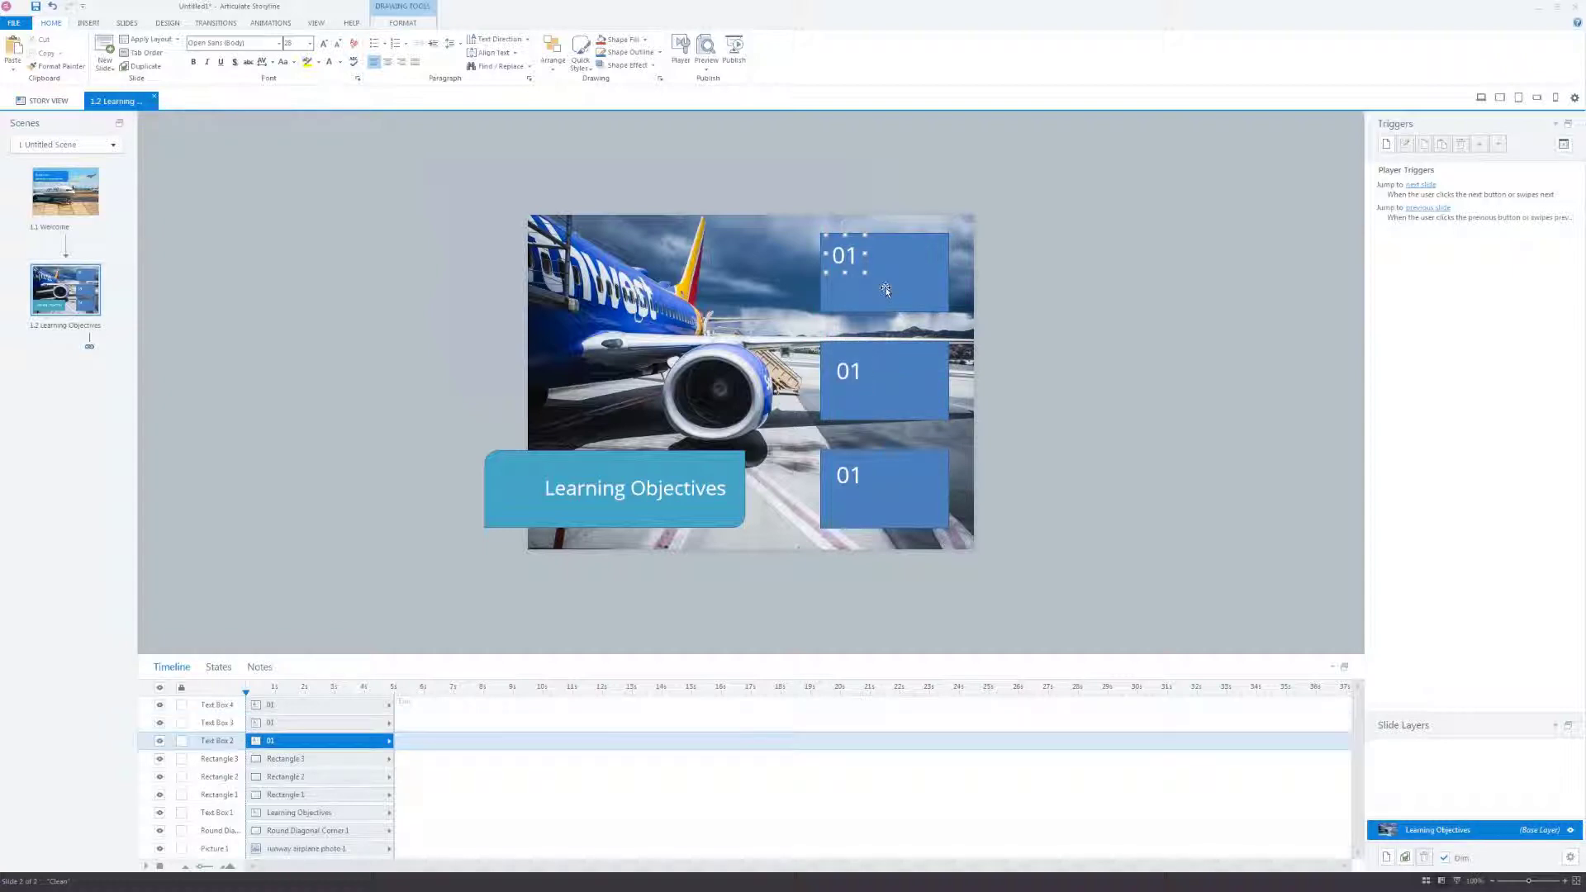
Step: Change the number on the middle rectangle to "02" and the one on the bottom rectangle to "03"
click(854, 369)
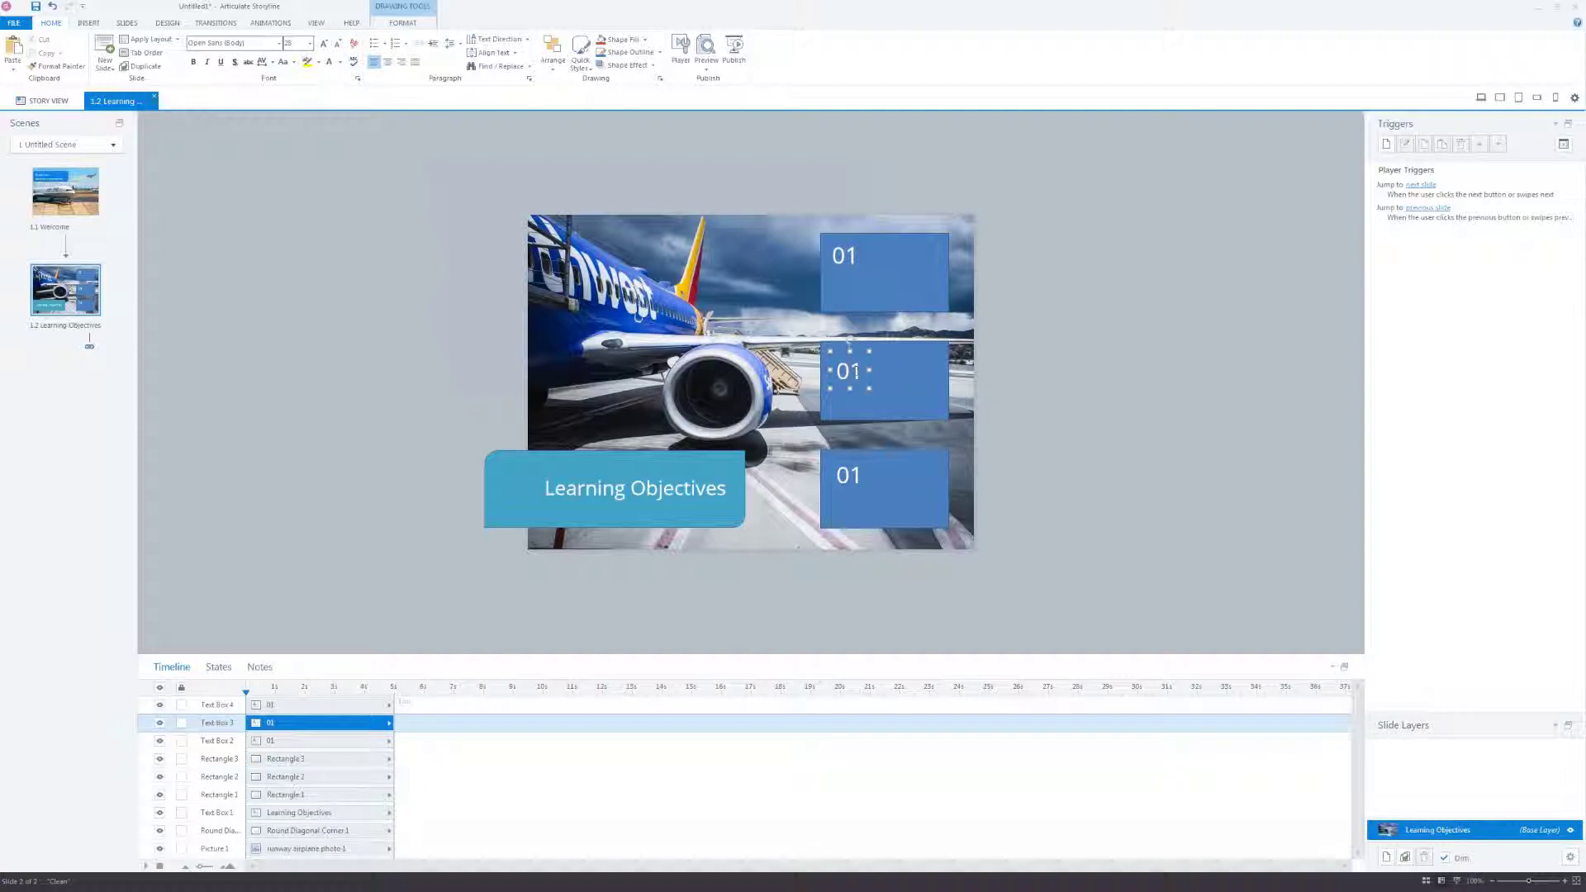
text(02)
click(850, 475)
text(03)
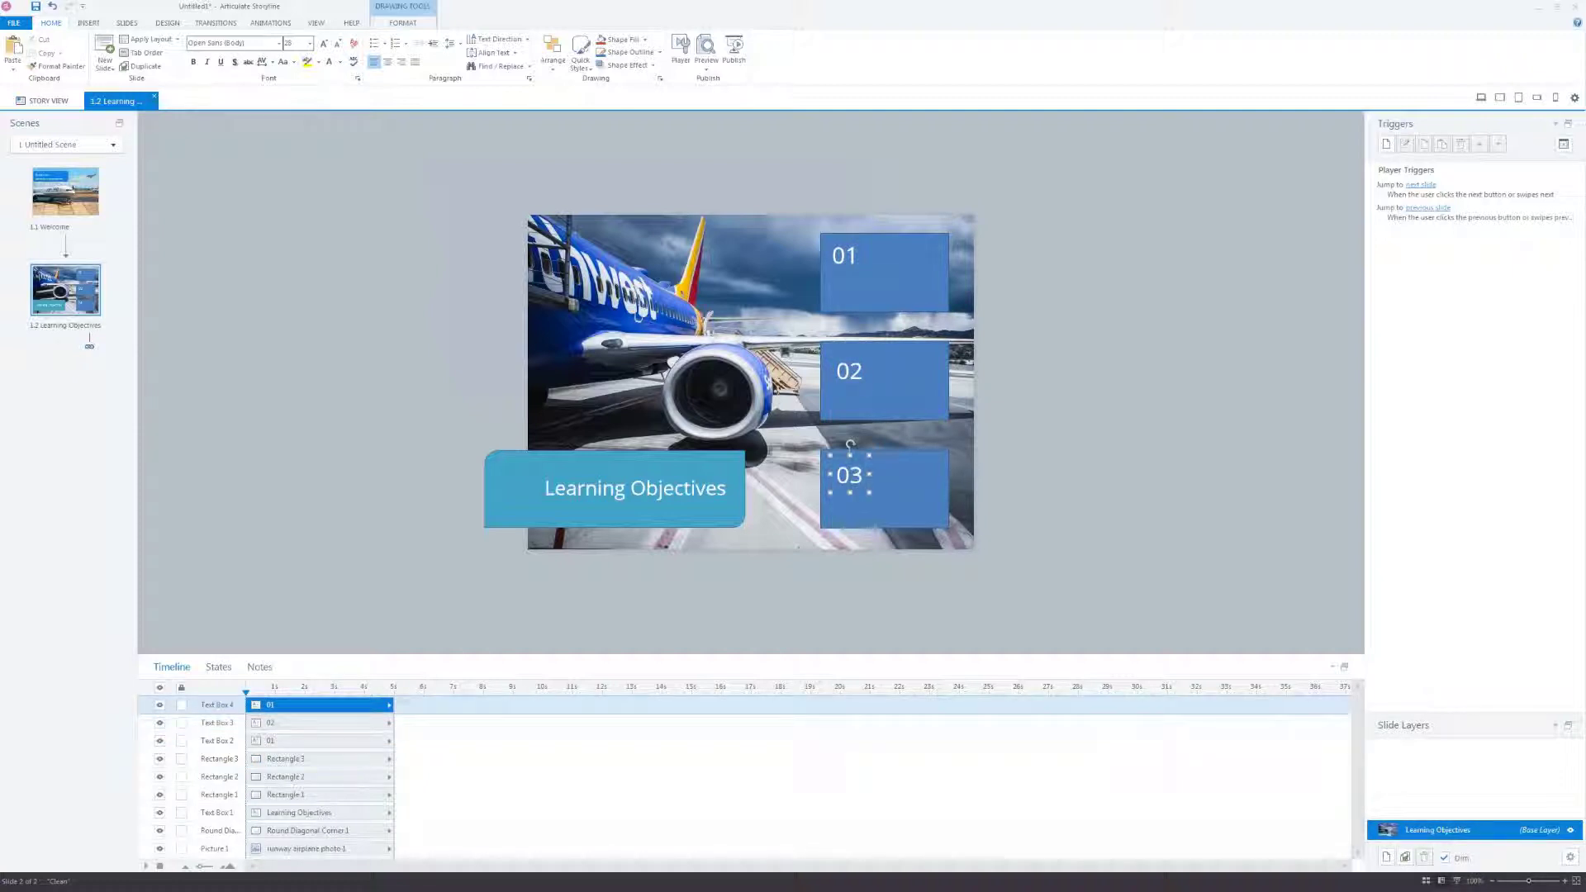
key(Escape)
Step: Switch to the Word storyboard and copy the objective "Learn the important terms in the airside safety process"
key(alt+Tab)
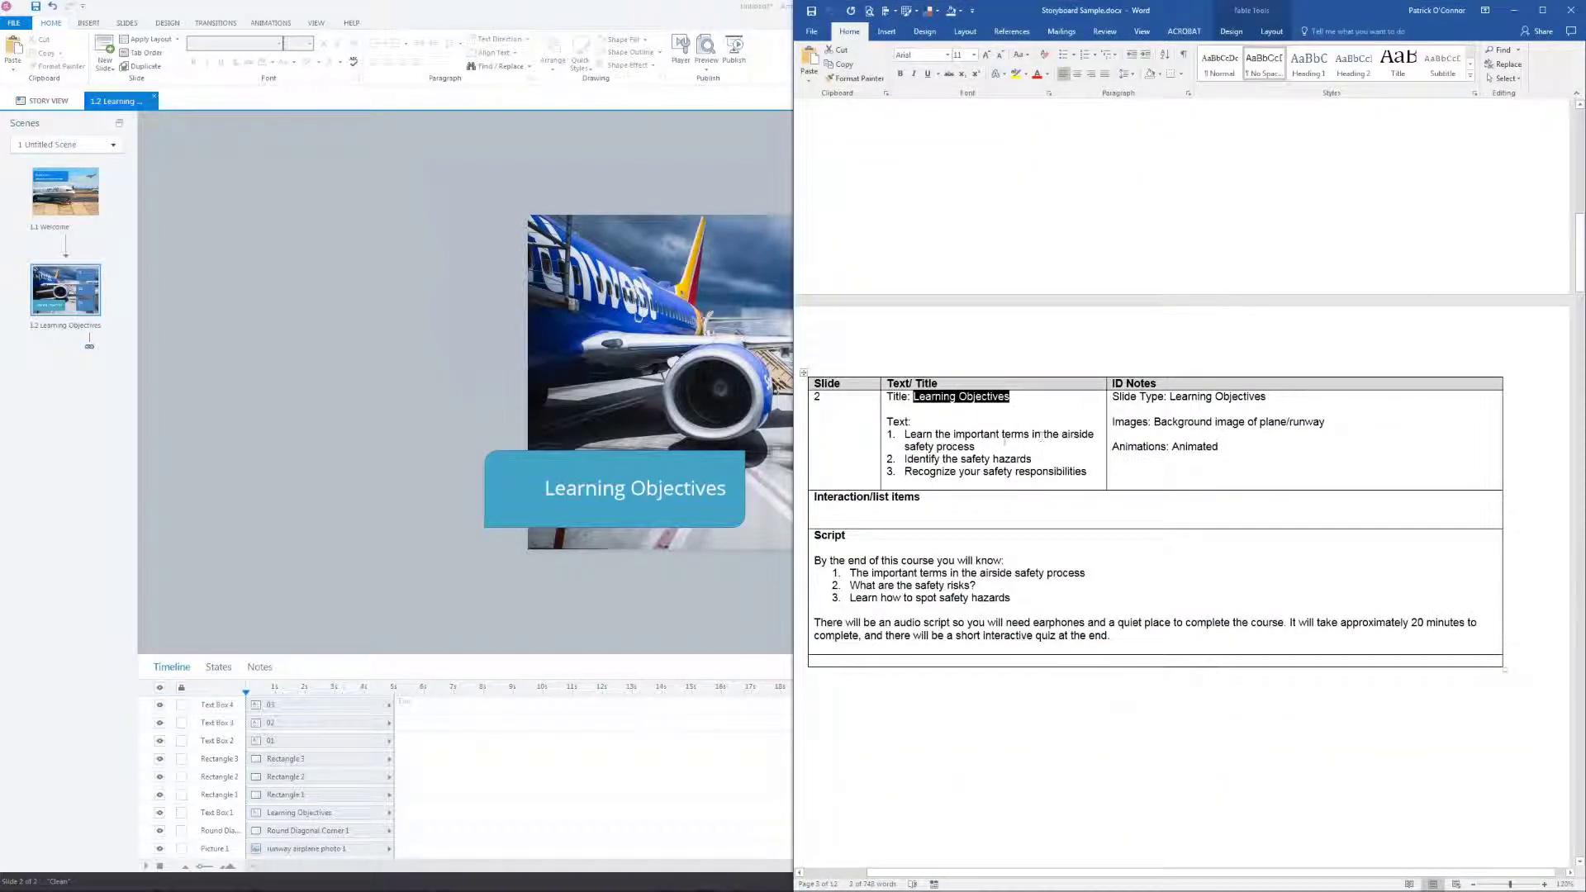
triple_click(949, 444)
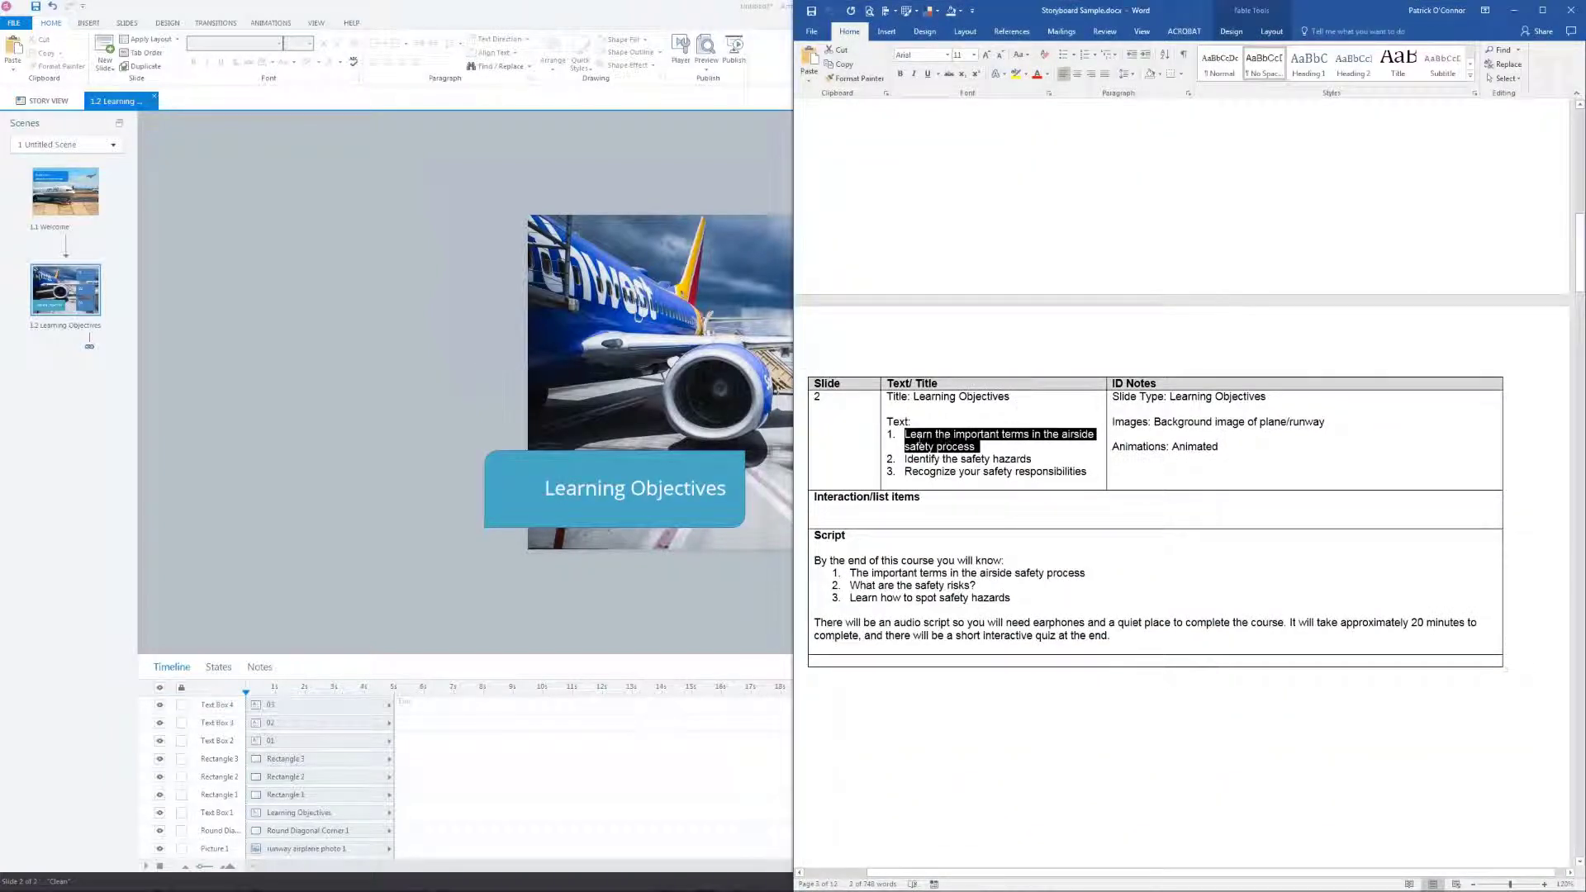
right_click(948, 442)
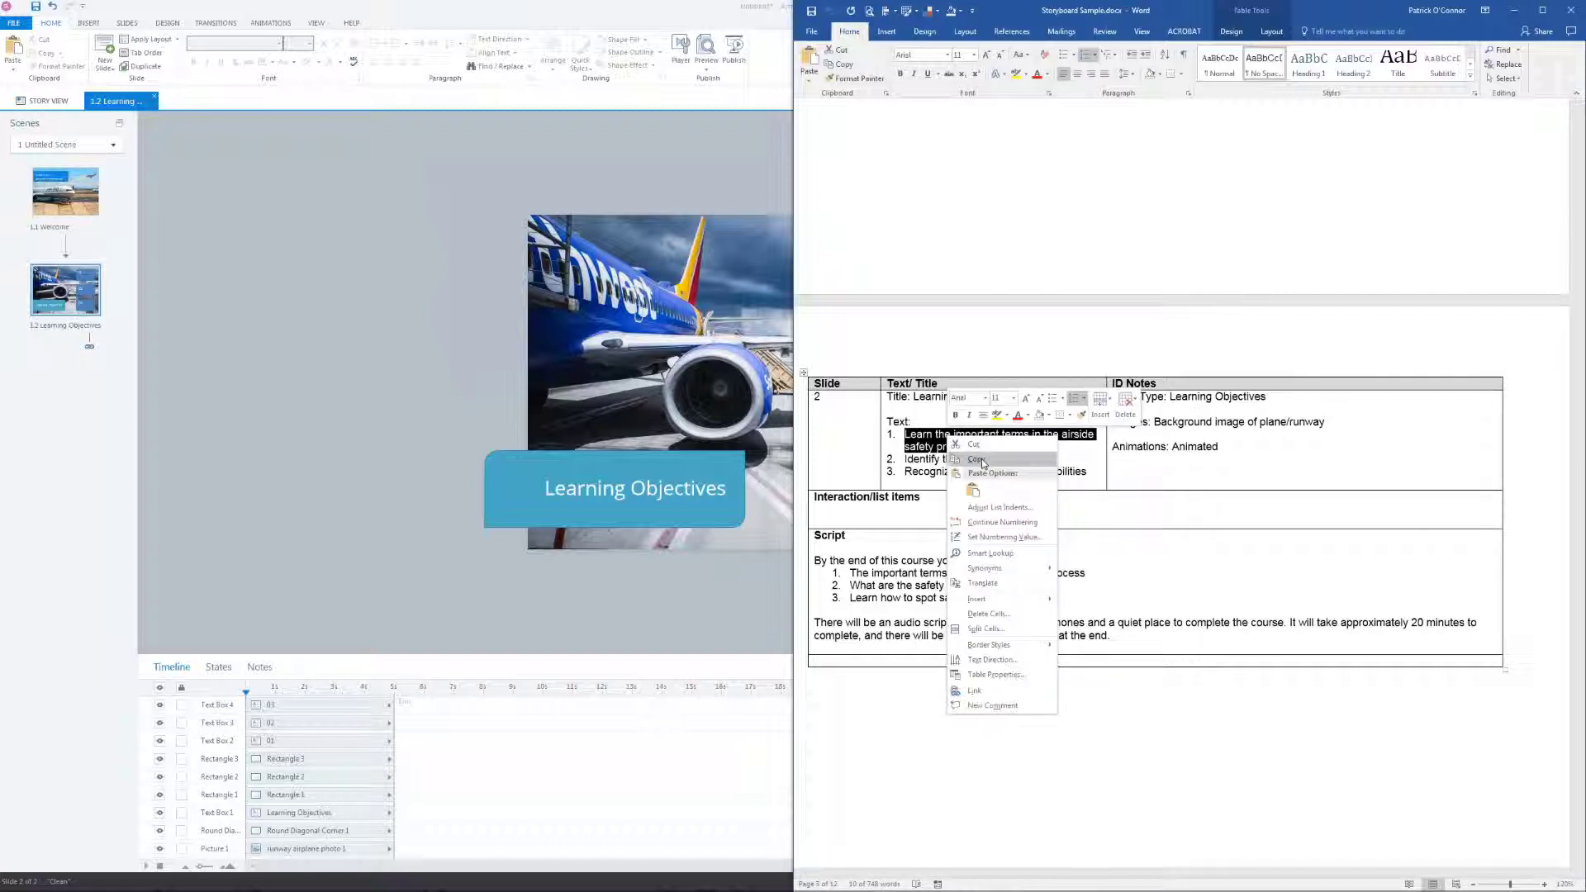
click(981, 460)
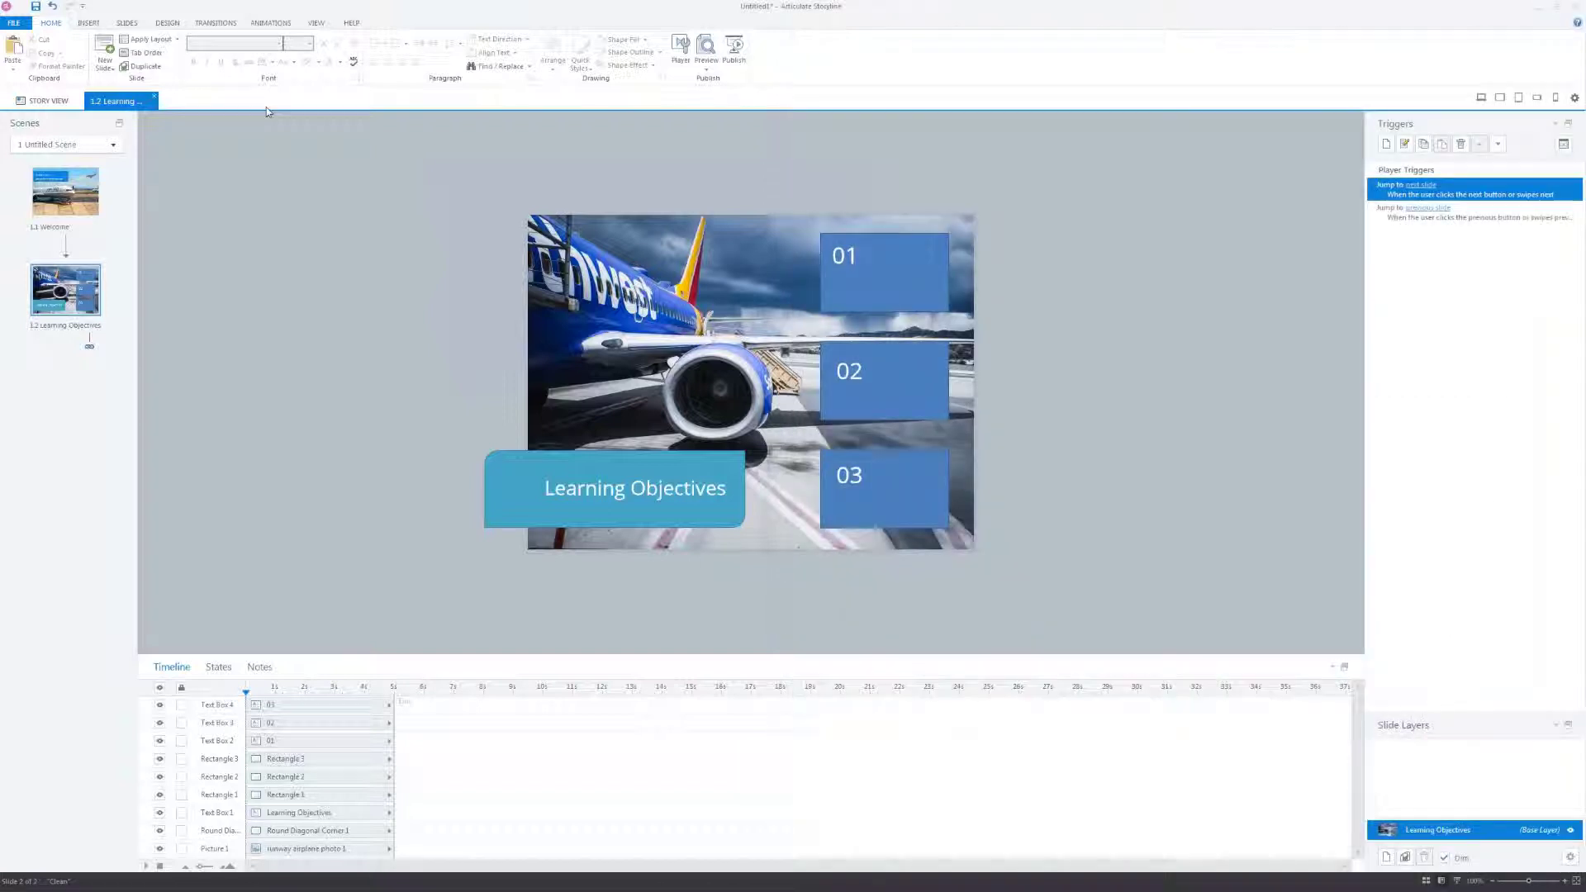
Step: Paste the copied objective into a new text box in Storyline and move it fully clear of the slide's left edge
click(88, 23)
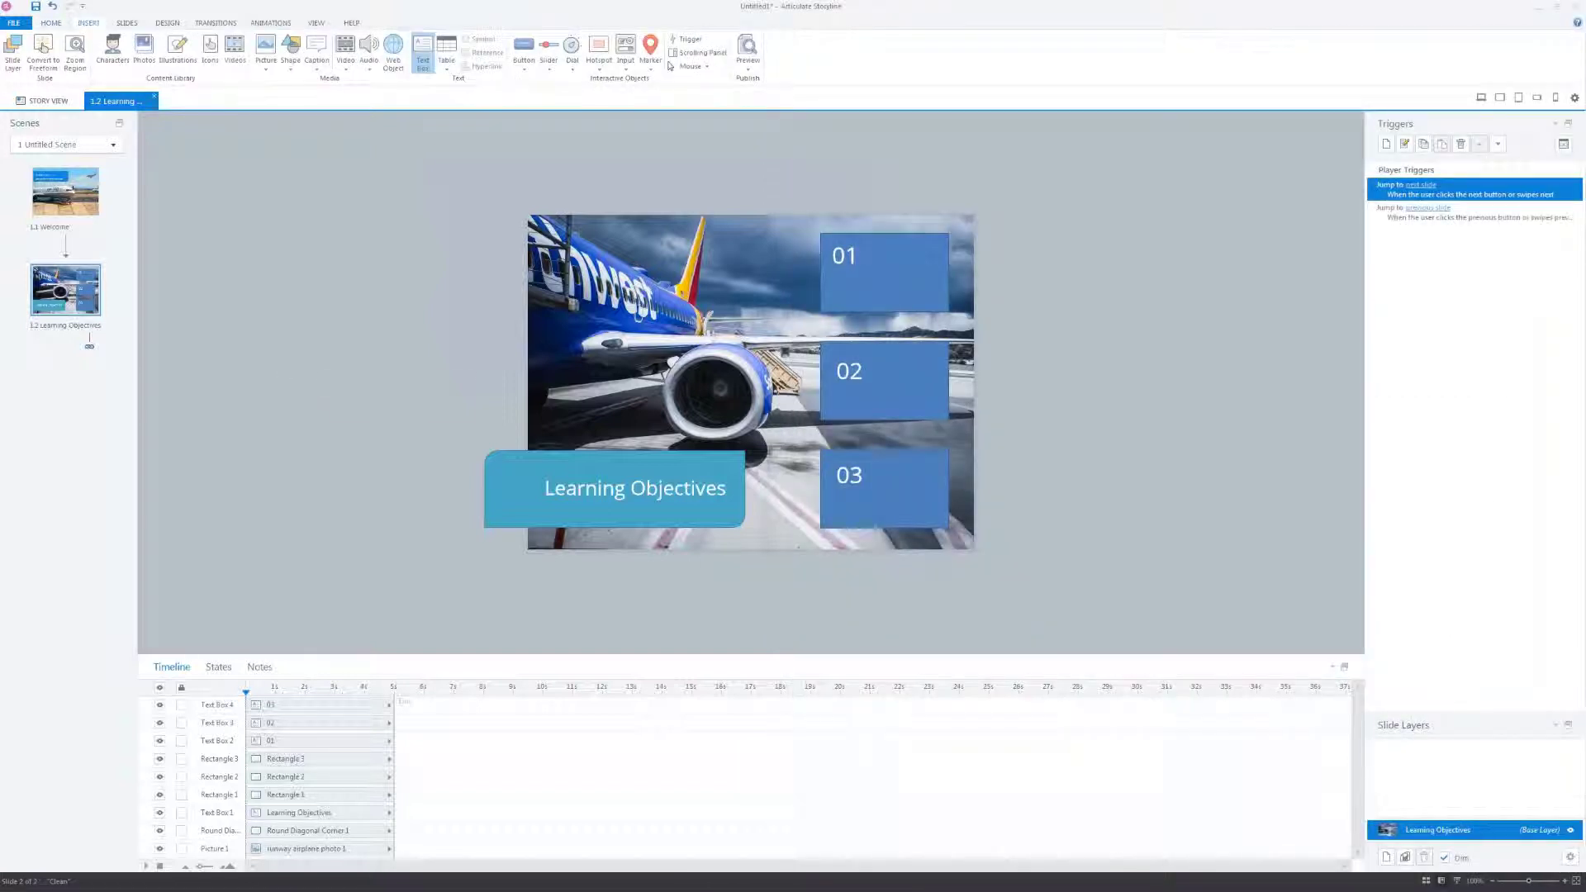
click(262, 378)
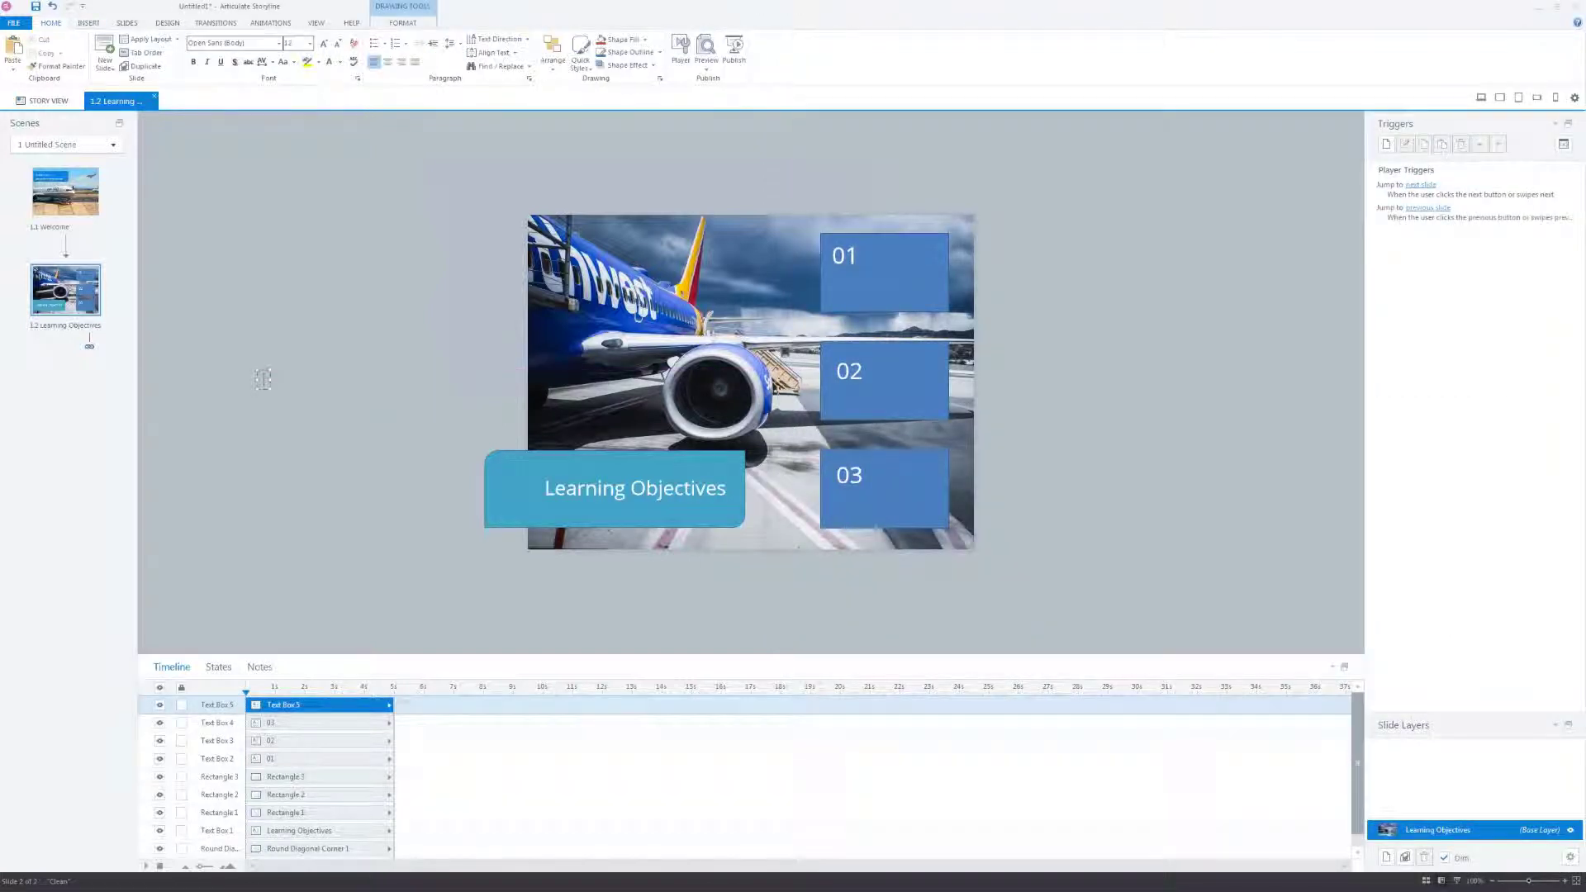
key(ctrl+v)
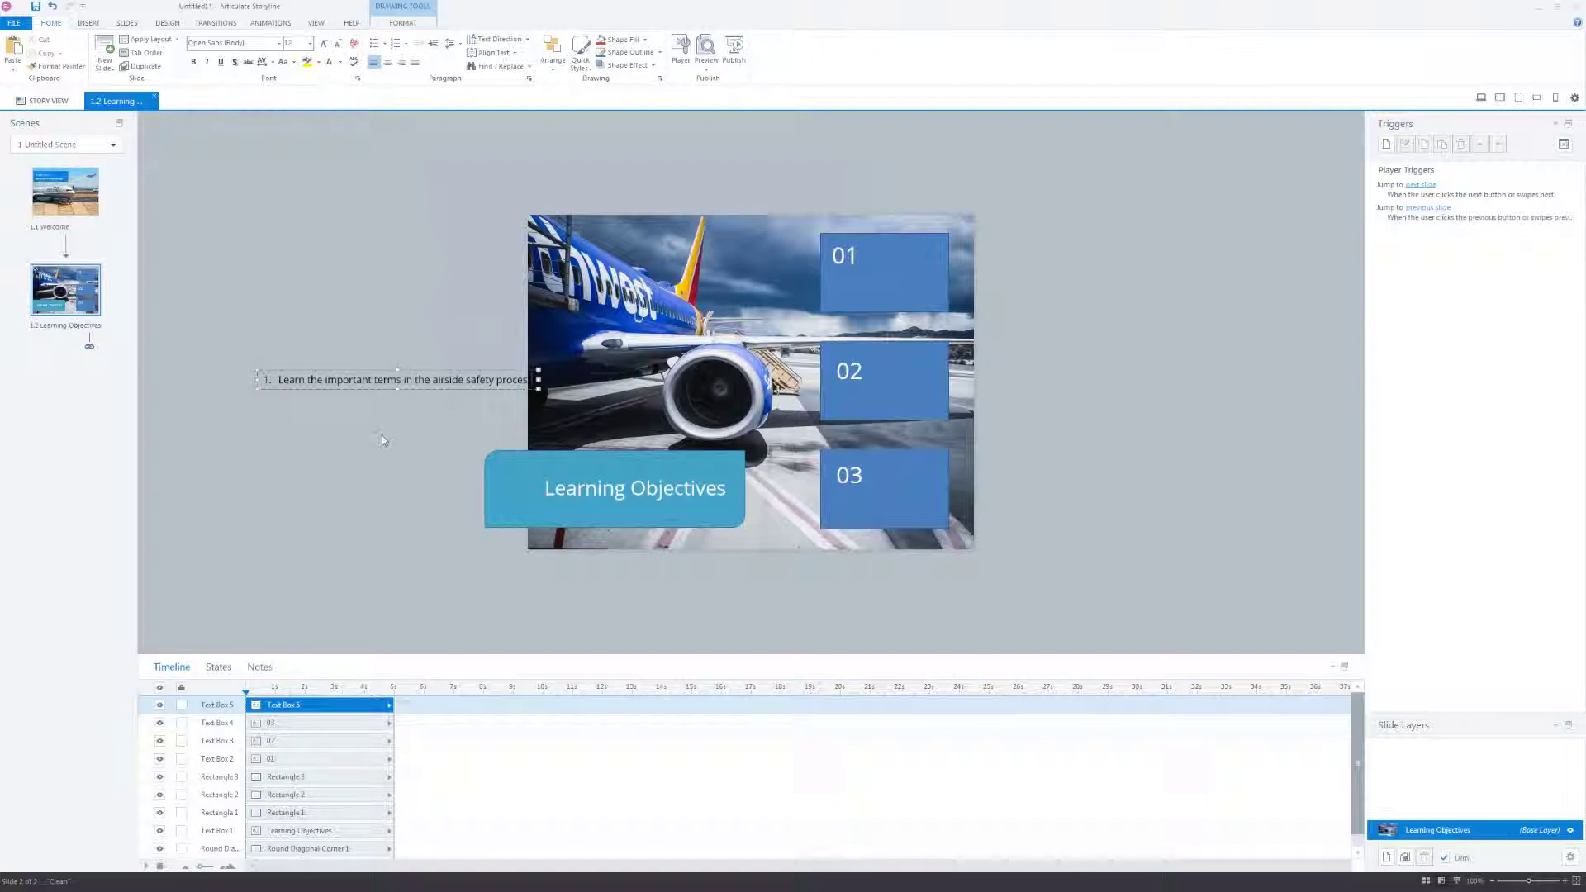
drag(364, 373, 300, 382)
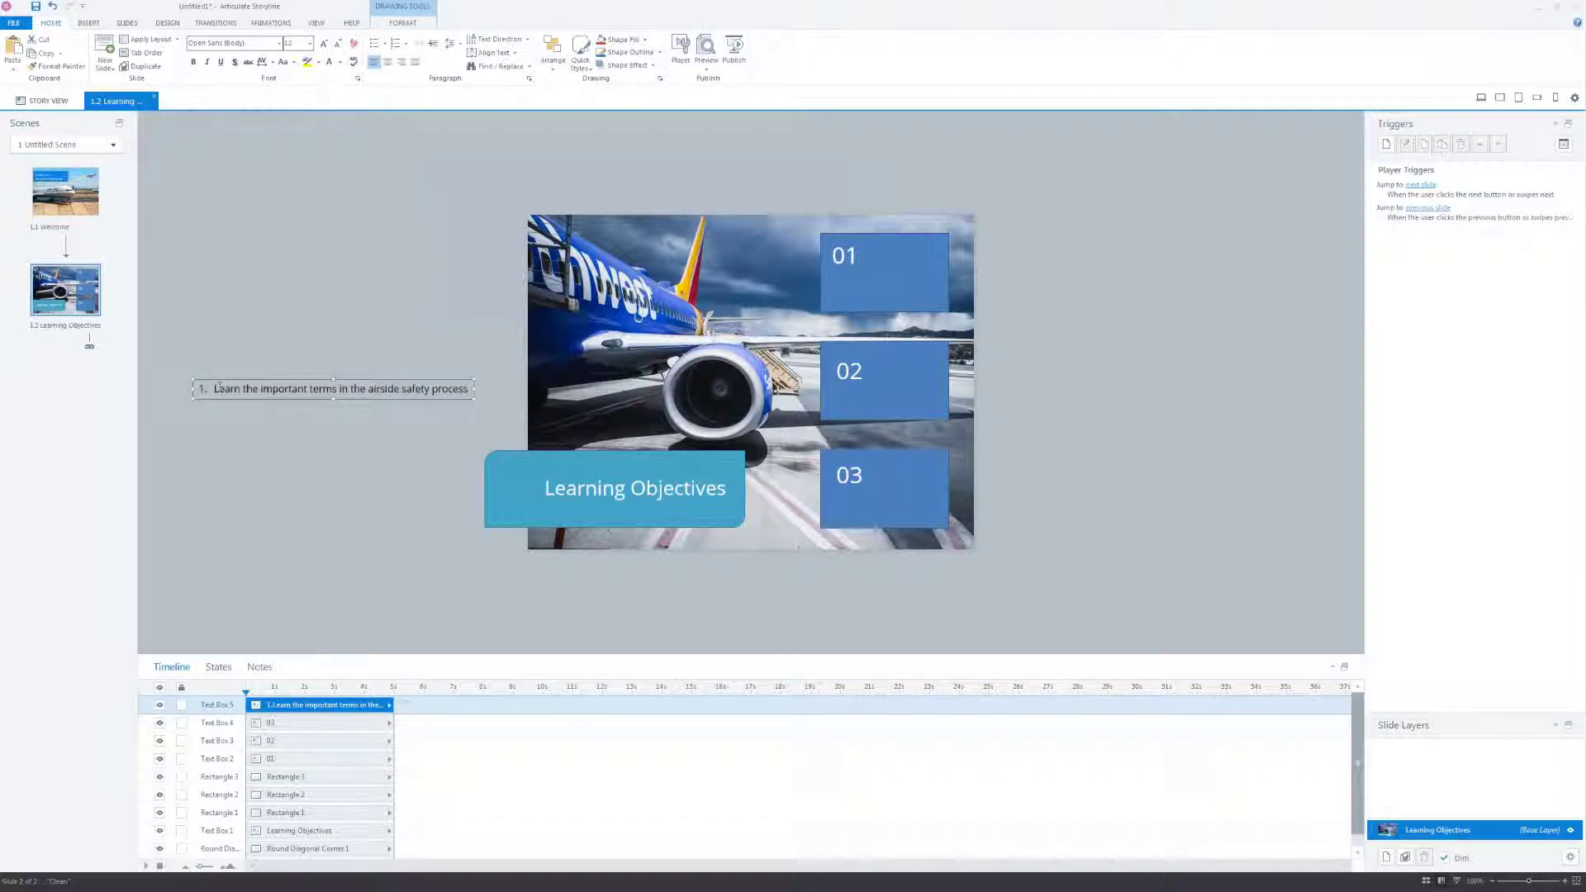